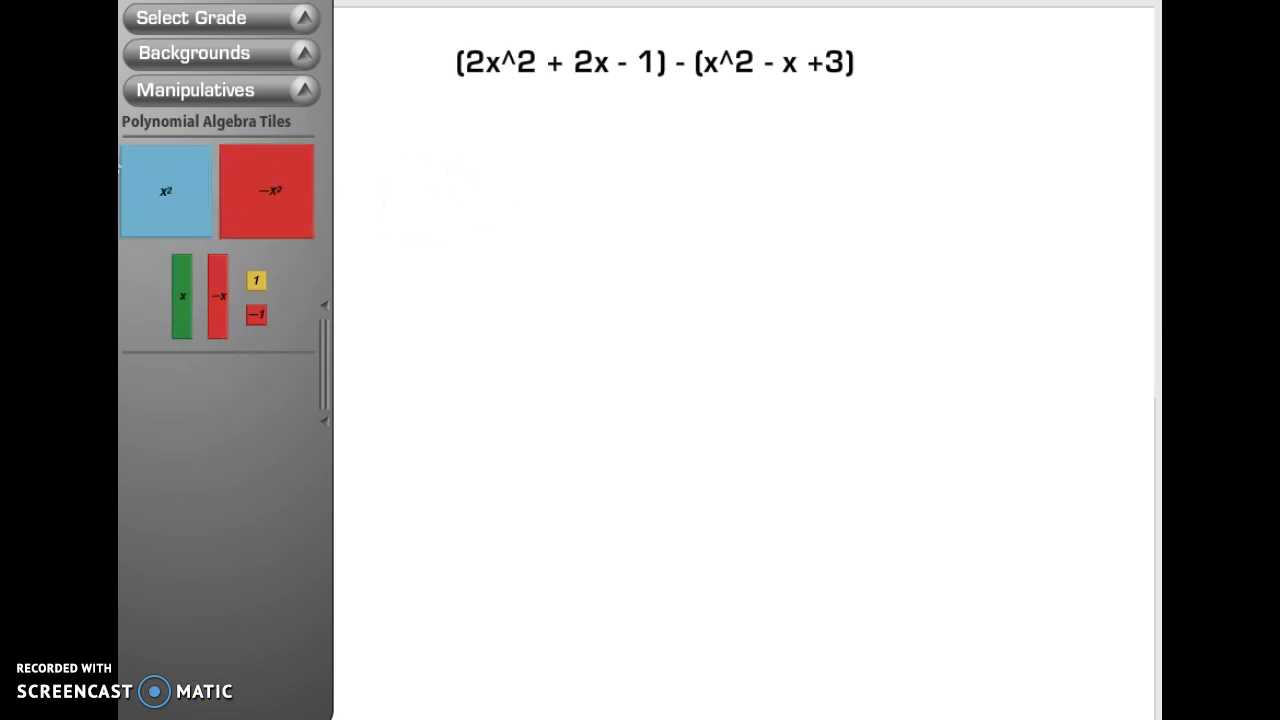
# Model 2x^2 + 2x - 1 on the board with two x² tiles, two x tiles and one −1 tile in a row
pyautogui.moveTo(160, 190); pyautogui.dragTo(410, 170)
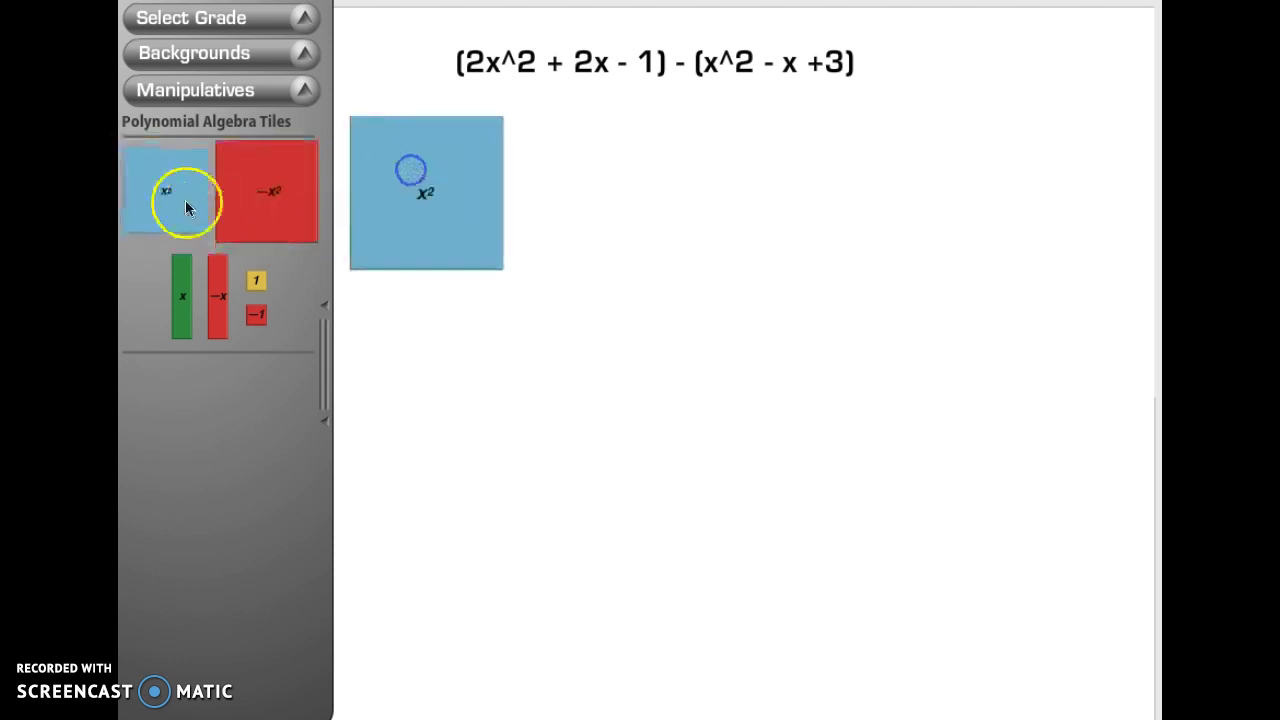
pyautogui.moveTo(186, 207); pyautogui.dragTo(605, 203)
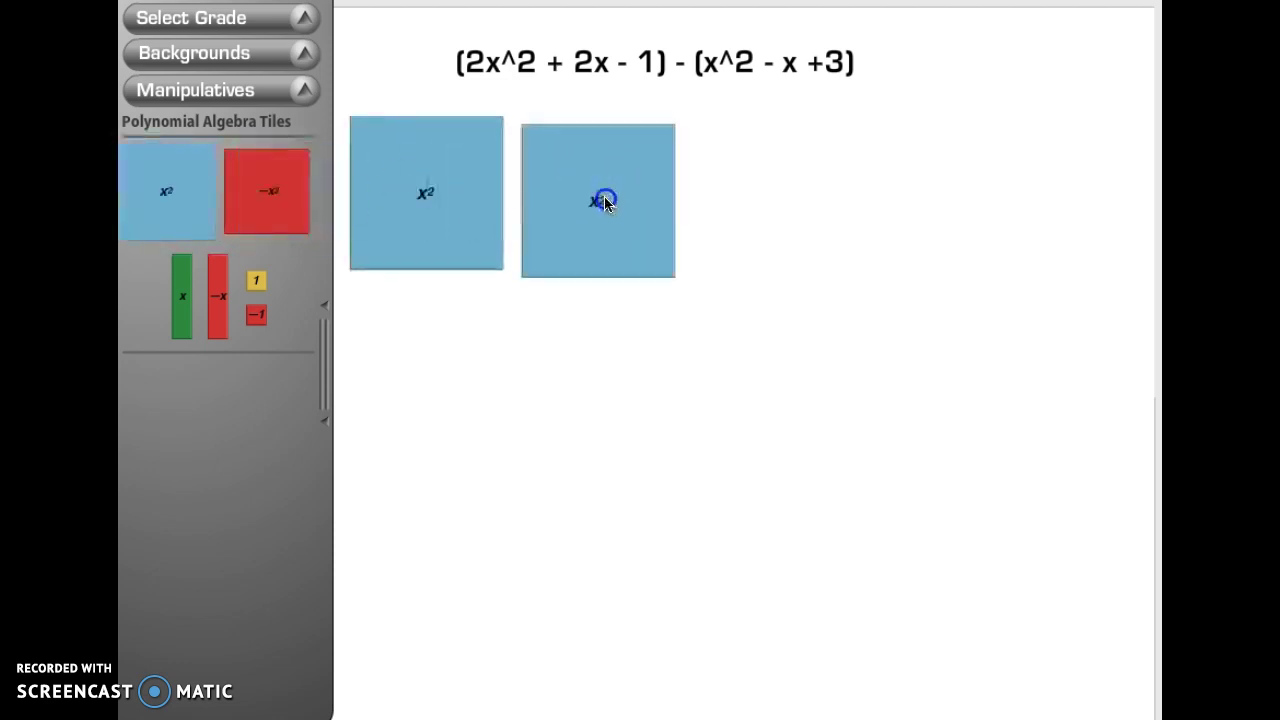
pyautogui.moveTo(183, 294); pyautogui.dragTo(736, 204)
pyautogui.moveTo(183, 314); pyautogui.dragTo(780, 214)
pyautogui.moveTo(280, 286); pyautogui.dragTo(876, 156)
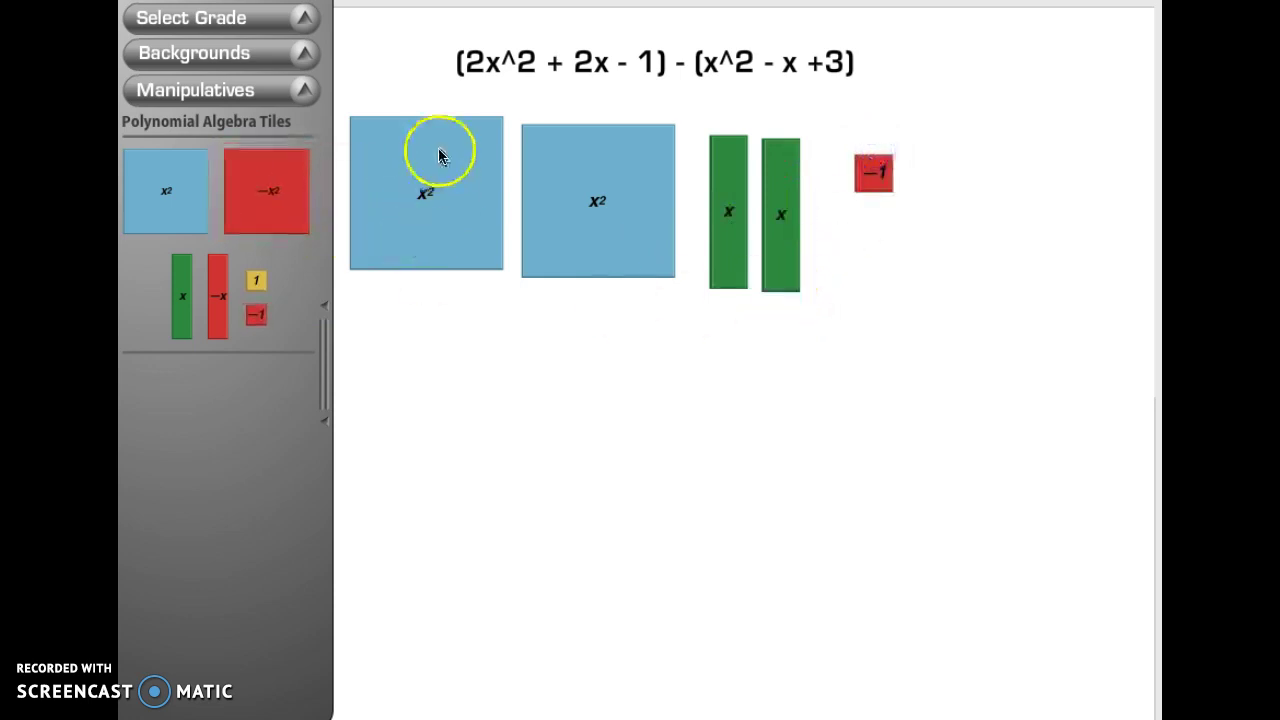
# Subtract x² by moving one x² tile aside, and subtract −x by adding an x and −x zero pair and moving the −x tile aside
pyautogui.click(425, 197)
pyautogui.moveTo(425, 197); pyautogui.dragTo(1110, 715)
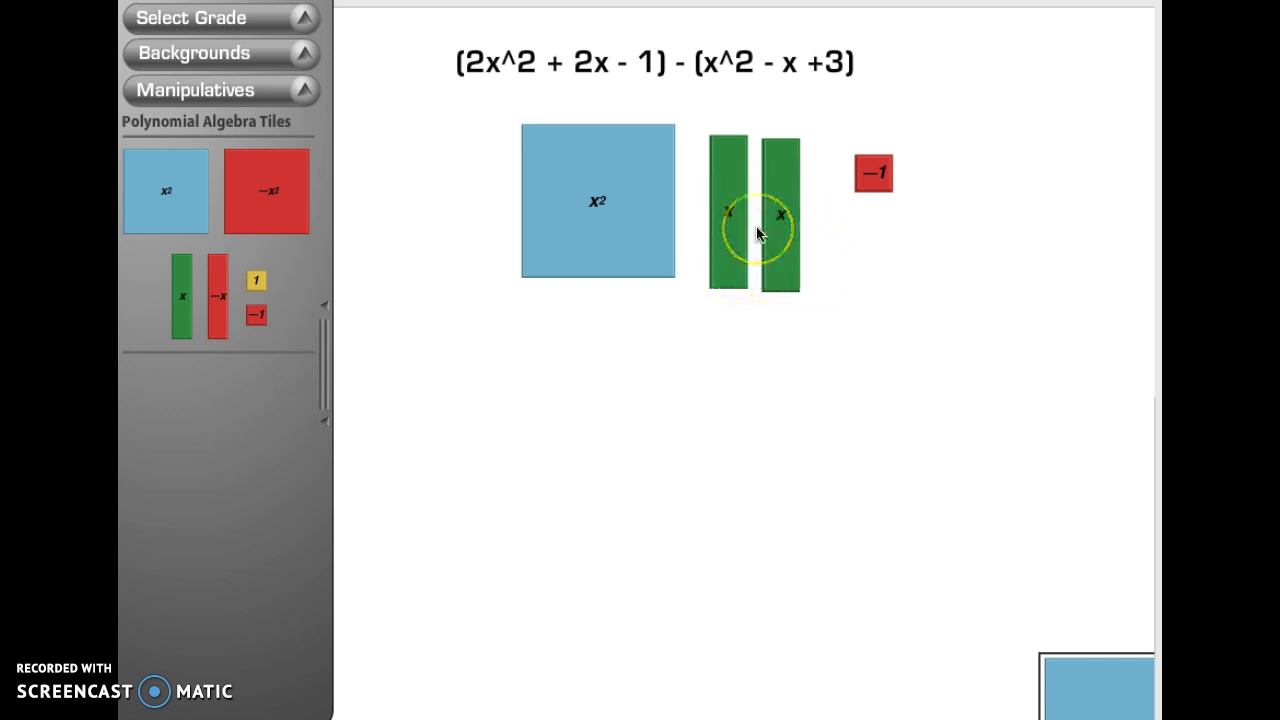
pyautogui.moveTo(183, 297); pyautogui.dragTo(729, 373)
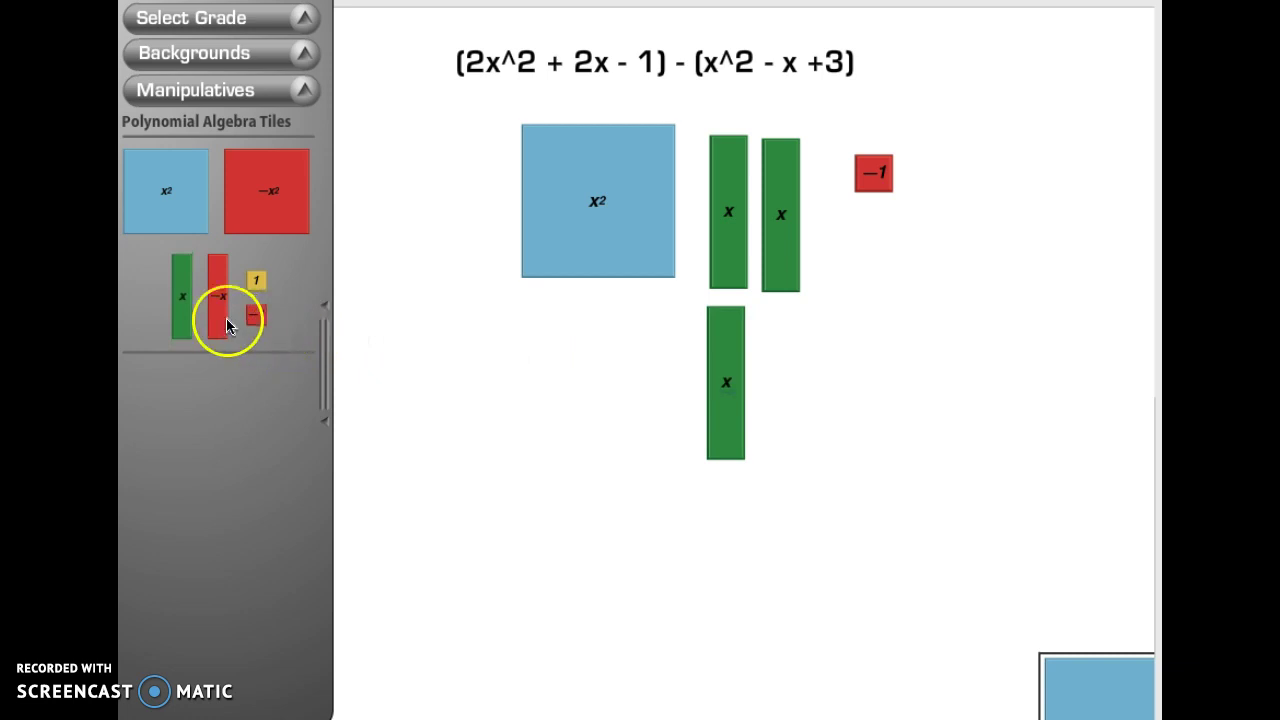
pyautogui.moveTo(388, 320); pyautogui.dragTo(779, 407)
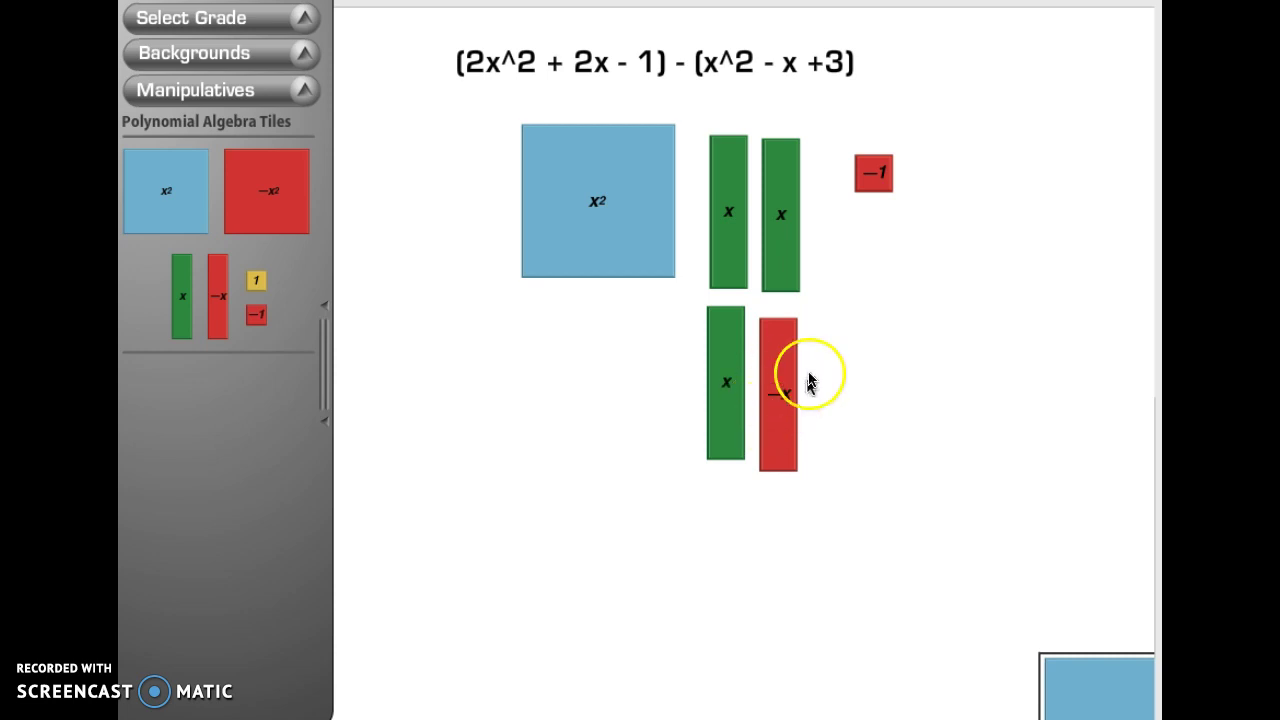
pyautogui.click(838, 381)
pyautogui.moveTo(785, 380); pyautogui.dragTo(1133, 687)
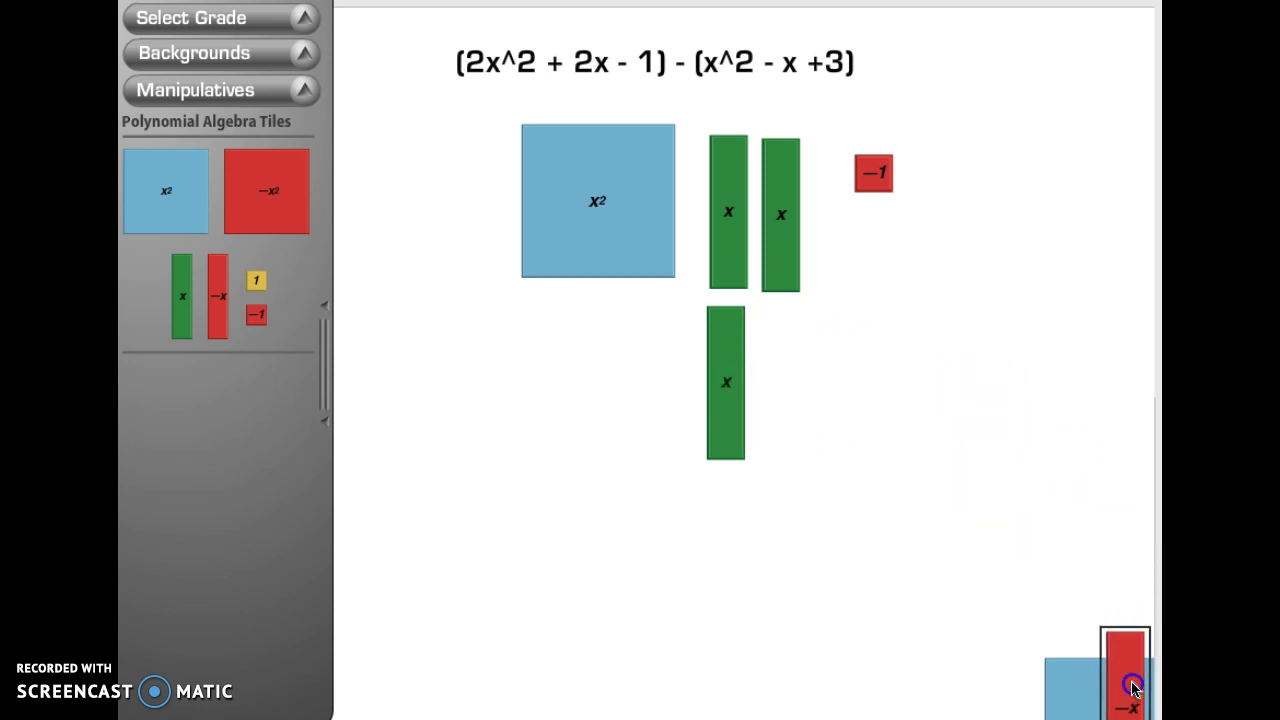
pyautogui.moveTo(846, 529); pyautogui.dragTo(823, 521)
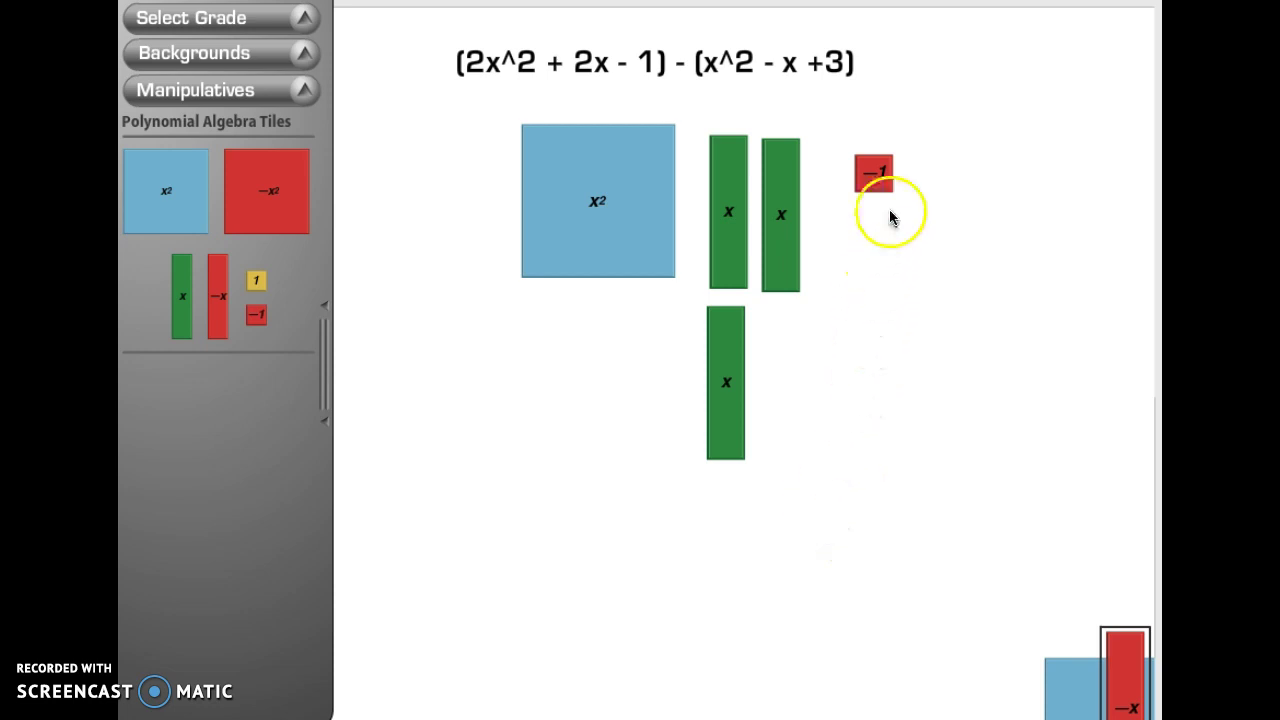
# Add three zero pairs of 1 and −1 tiles below the existing −1 tile
pyautogui.moveTo(256, 280); pyautogui.dragTo(878, 246)
pyautogui.moveTo(258, 312); pyautogui.dragTo(865, 303)
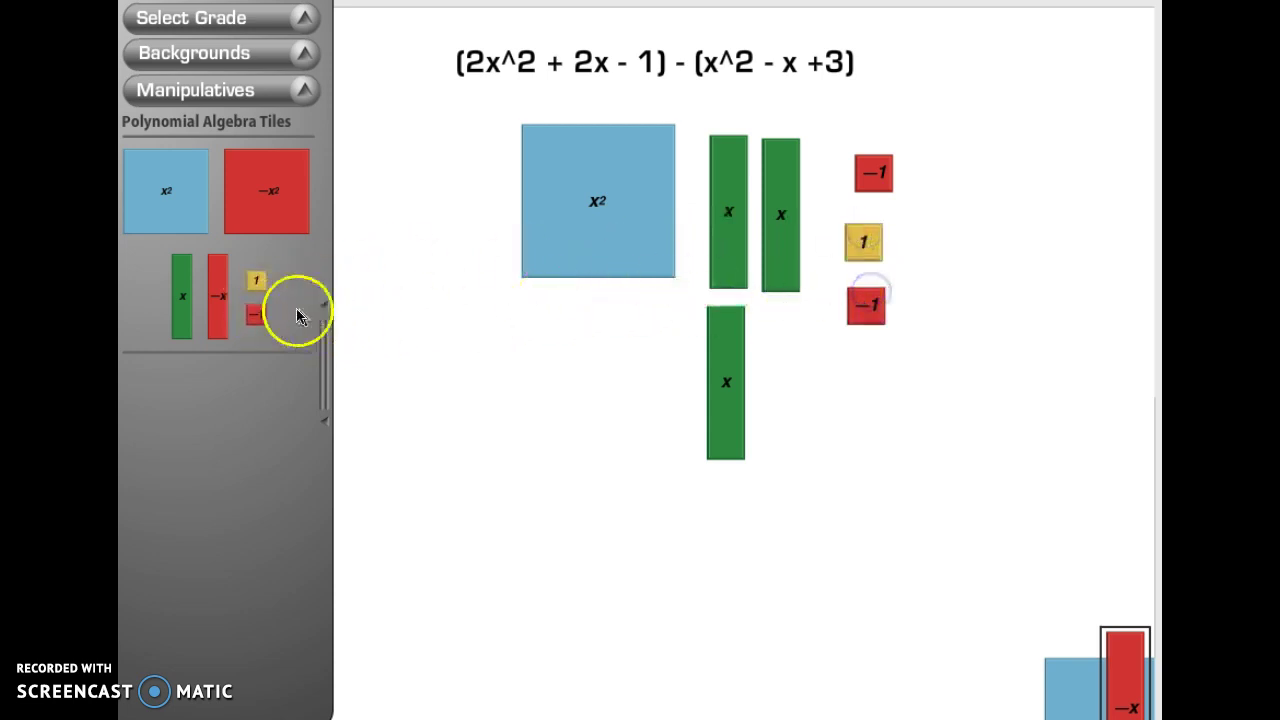
pyautogui.moveTo(256, 280); pyautogui.dragTo(922, 240)
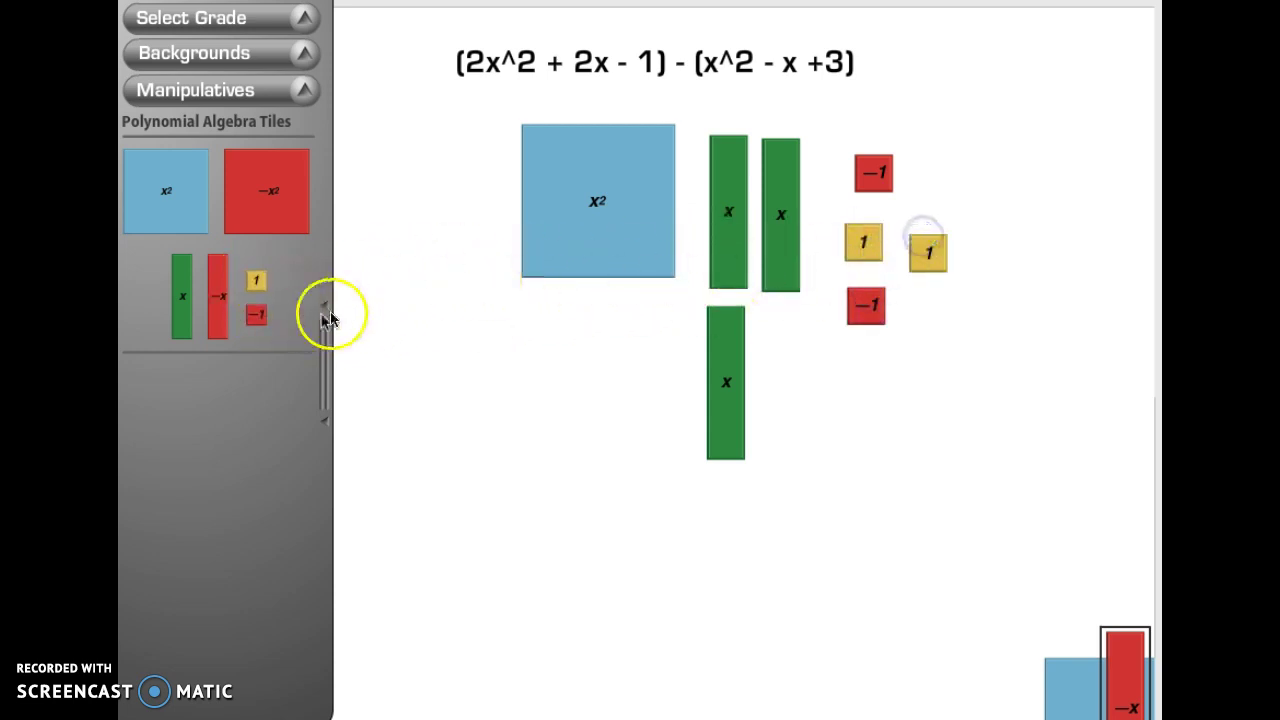
pyautogui.moveTo(259, 316); pyautogui.dragTo(898, 338)
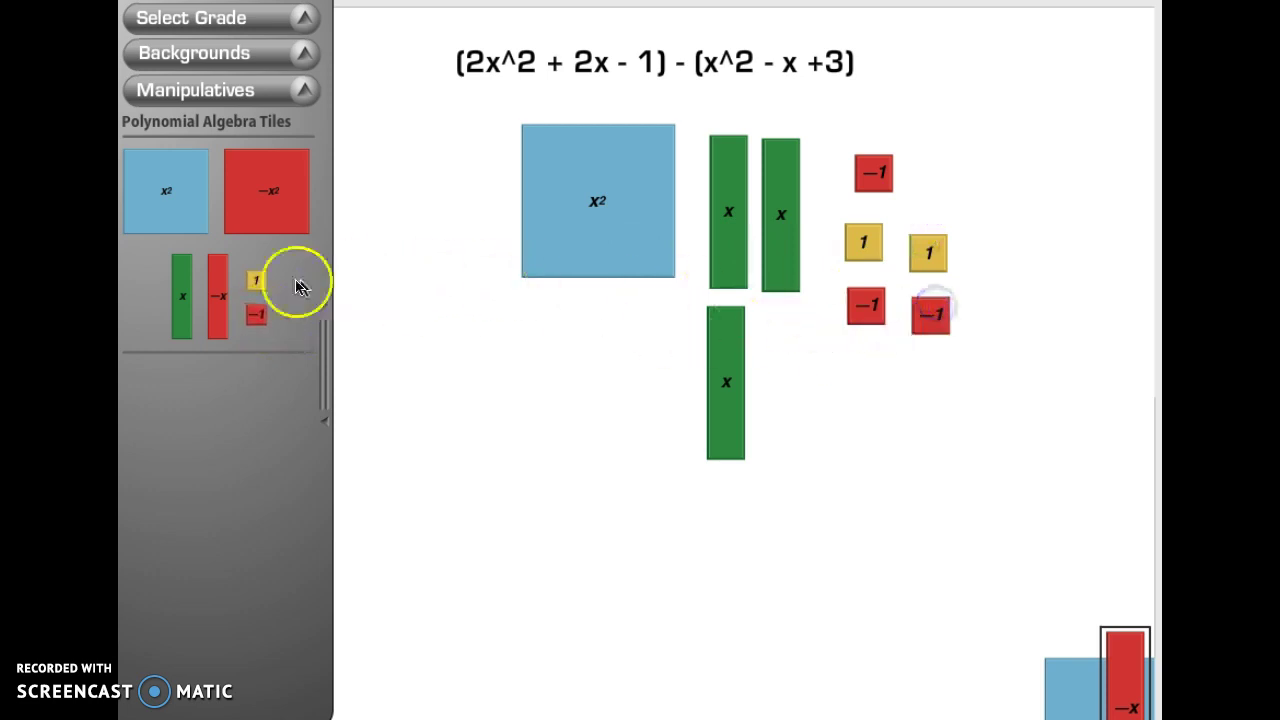
pyautogui.moveTo(258, 279); pyautogui.dragTo(981, 257)
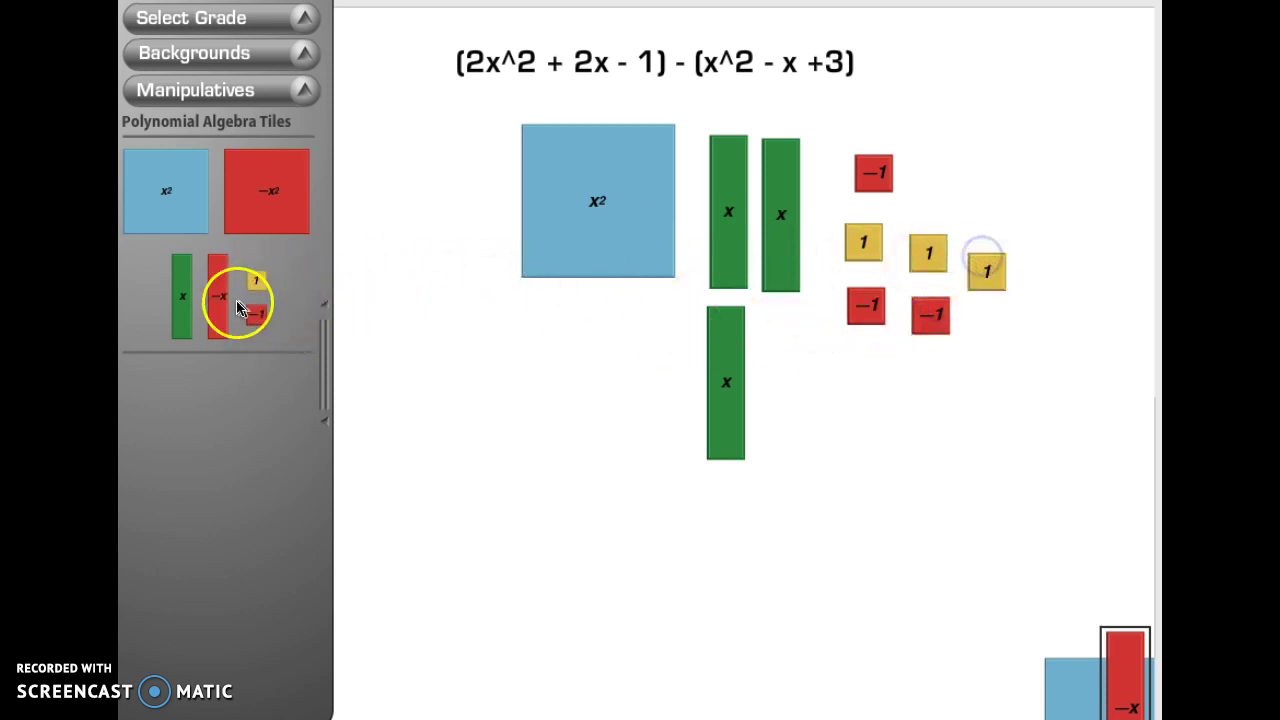
pyautogui.moveTo(255, 314); pyautogui.dragTo(988, 328)
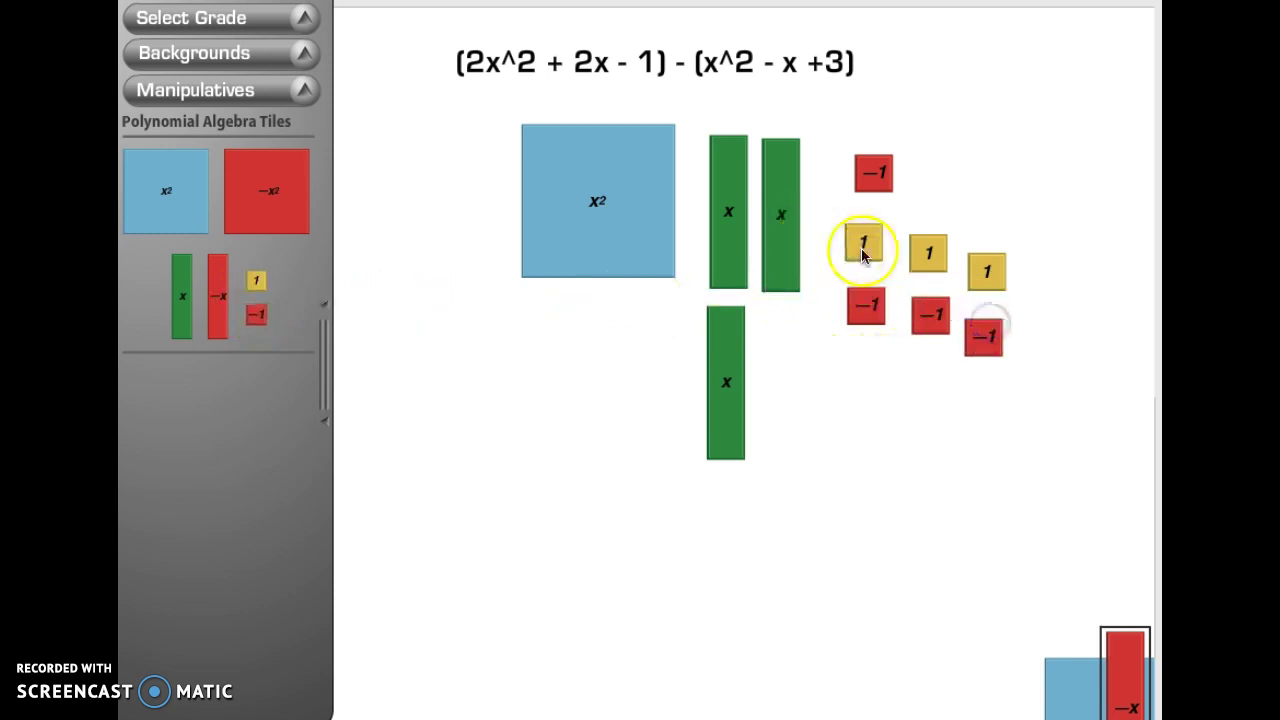
# Subtract 3 by moving the three 1 tiles onto the pile of removed tiles
pyautogui.moveTo(863, 244); pyautogui.dragTo(1099, 626)
pyautogui.moveTo(928, 253); pyautogui.dragTo(1114, 636)
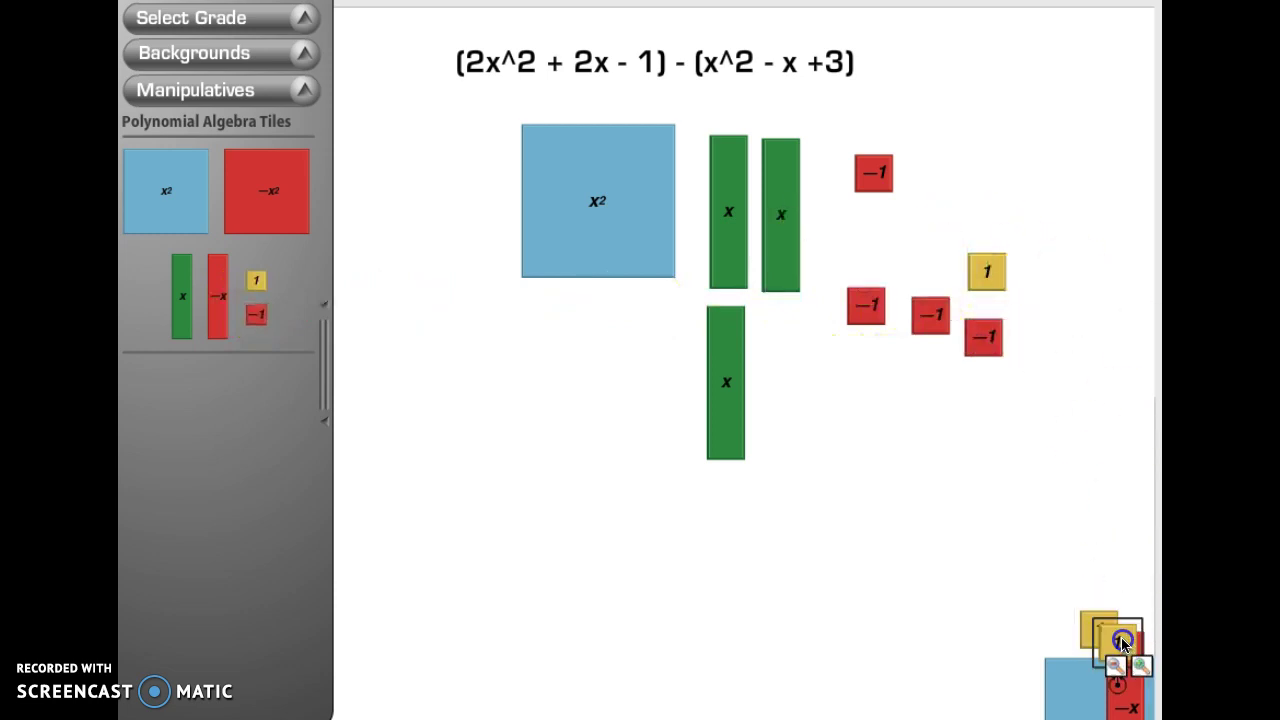
pyautogui.moveTo(986, 270); pyautogui.dragTo(1118, 655)
pyautogui.click(1118, 655)
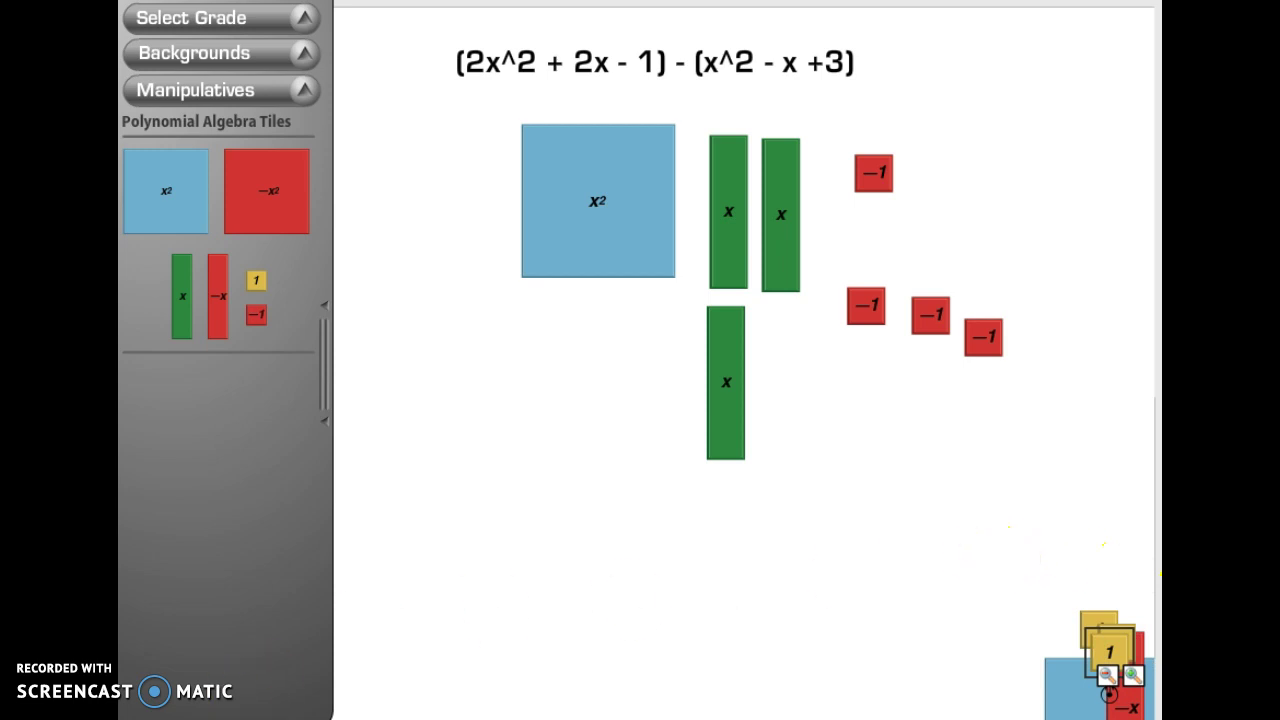
# Add a text box below the tiles, and write the expression (x+3)(x-2) above the multiplication grid
pyautogui.click(633, 567)
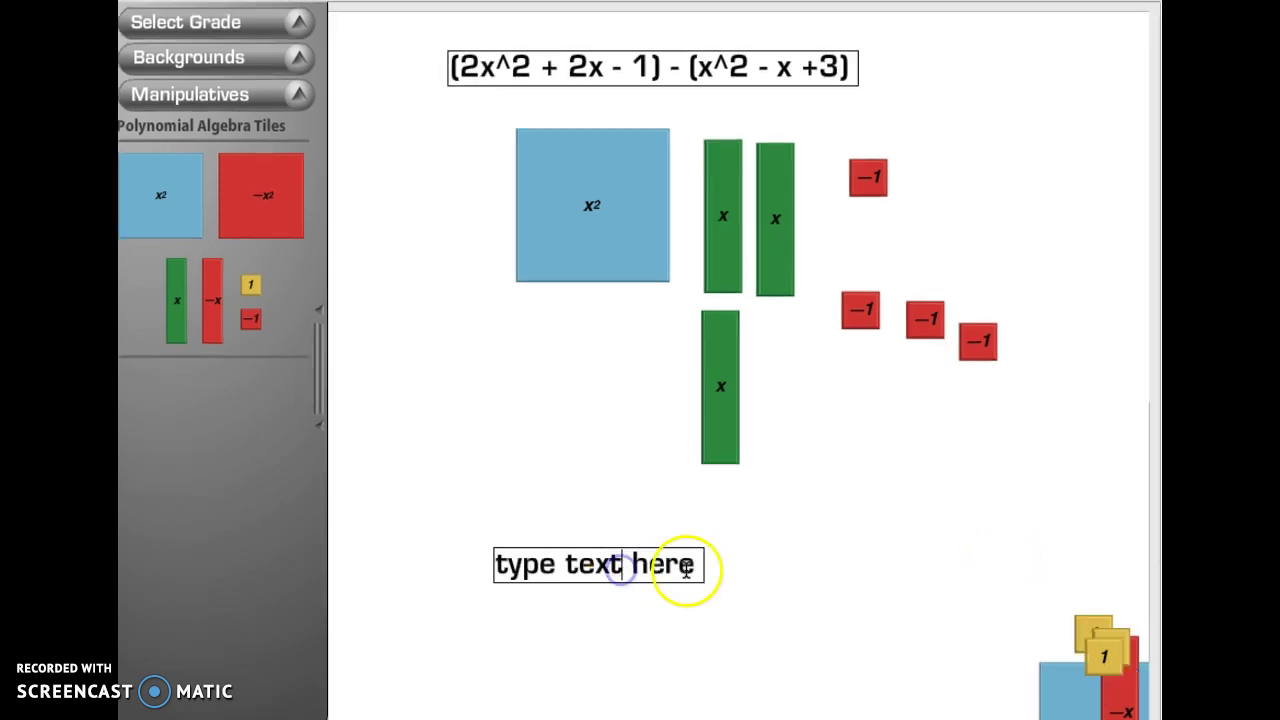
pyautogui.moveTo(694, 568); pyautogui.dragTo(492, 550)
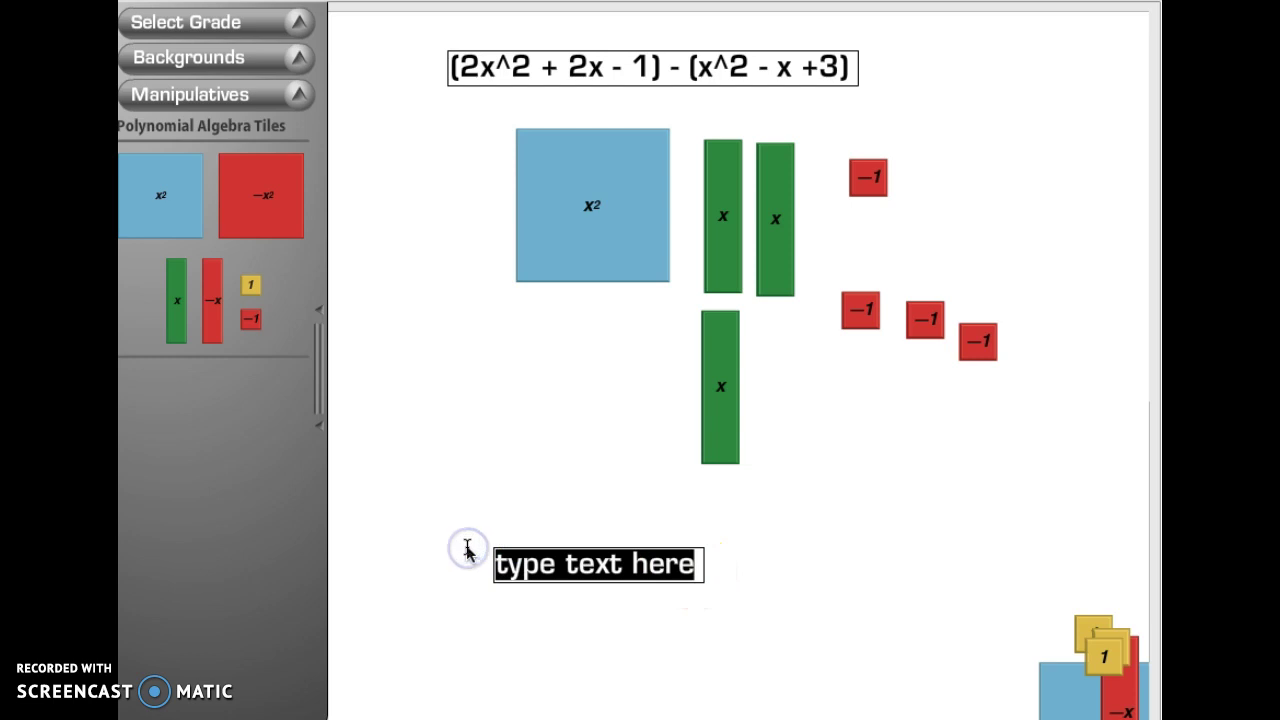
pyautogui.write('x+3)(x-2)')
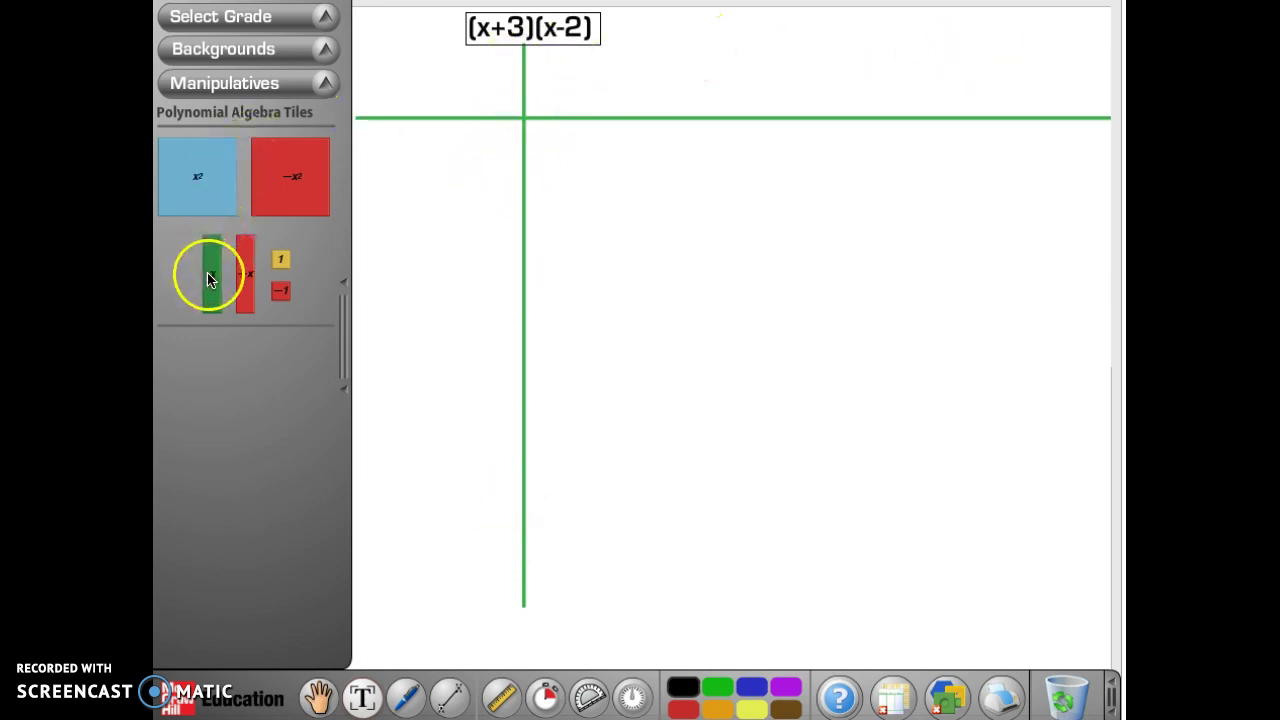
# Place a vertical x tile and three 1 tiles beside the grid's vertical line for the factor x+3
pyautogui.moveTo(209, 279); pyautogui.dragTo(497, 196)
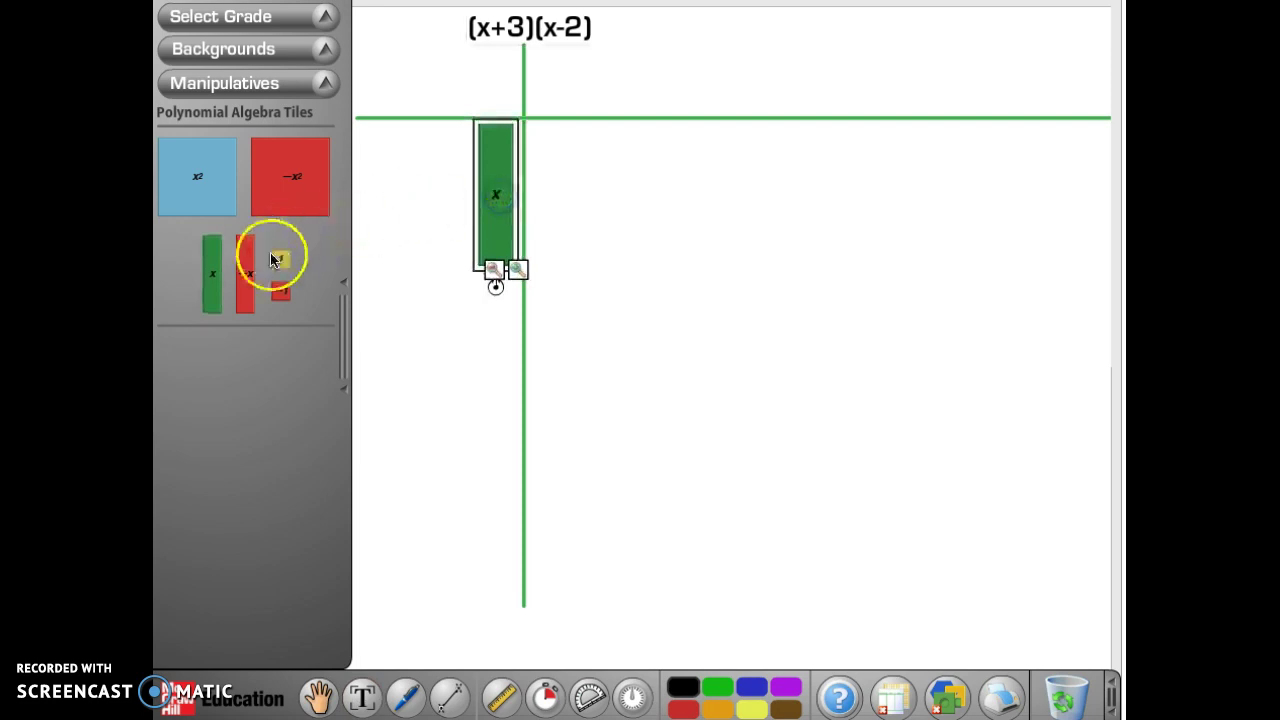
pyautogui.moveTo(272, 258); pyautogui.dragTo(412, 290)
pyautogui.moveTo(499, 311); pyautogui.dragTo(499, 313)
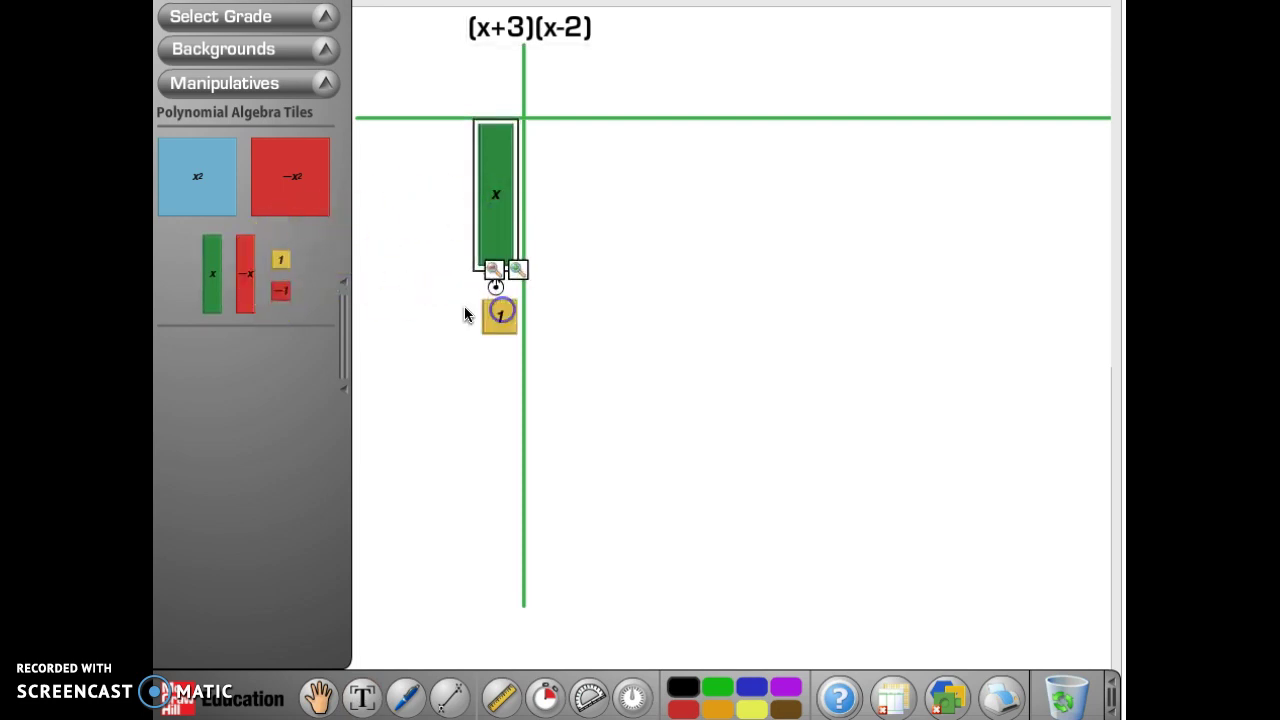
pyautogui.moveTo(282, 258); pyautogui.dragTo(286, 262)
pyautogui.moveTo(490, 377); pyautogui.dragTo(497, 366)
pyautogui.moveTo(312, 265); pyautogui.dragTo(495, 441)
# Stack the three 1 tiles edge to edge directly beneath the vertical x tile
pyautogui.moveTo(505, 321); pyautogui.dragTo(503, 292)
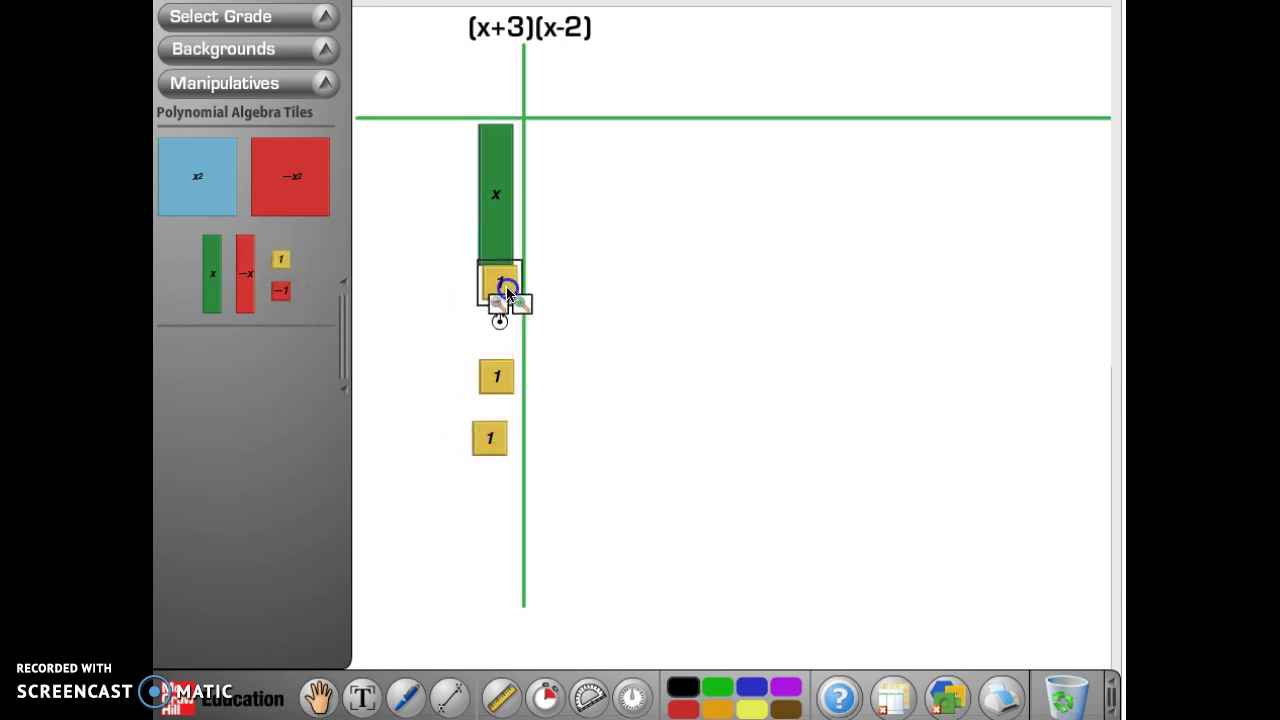
pyautogui.click(505, 368)
pyautogui.moveTo(505, 368); pyautogui.dragTo(505, 334)
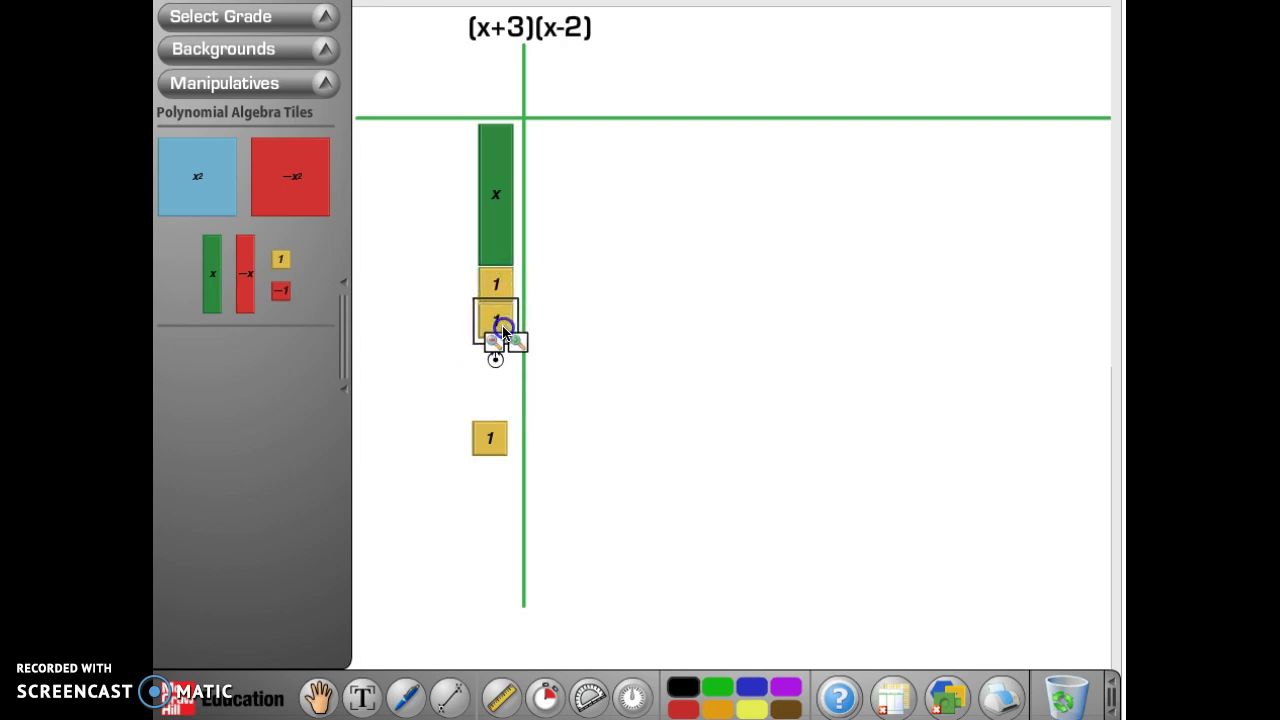
pyautogui.click(492, 446)
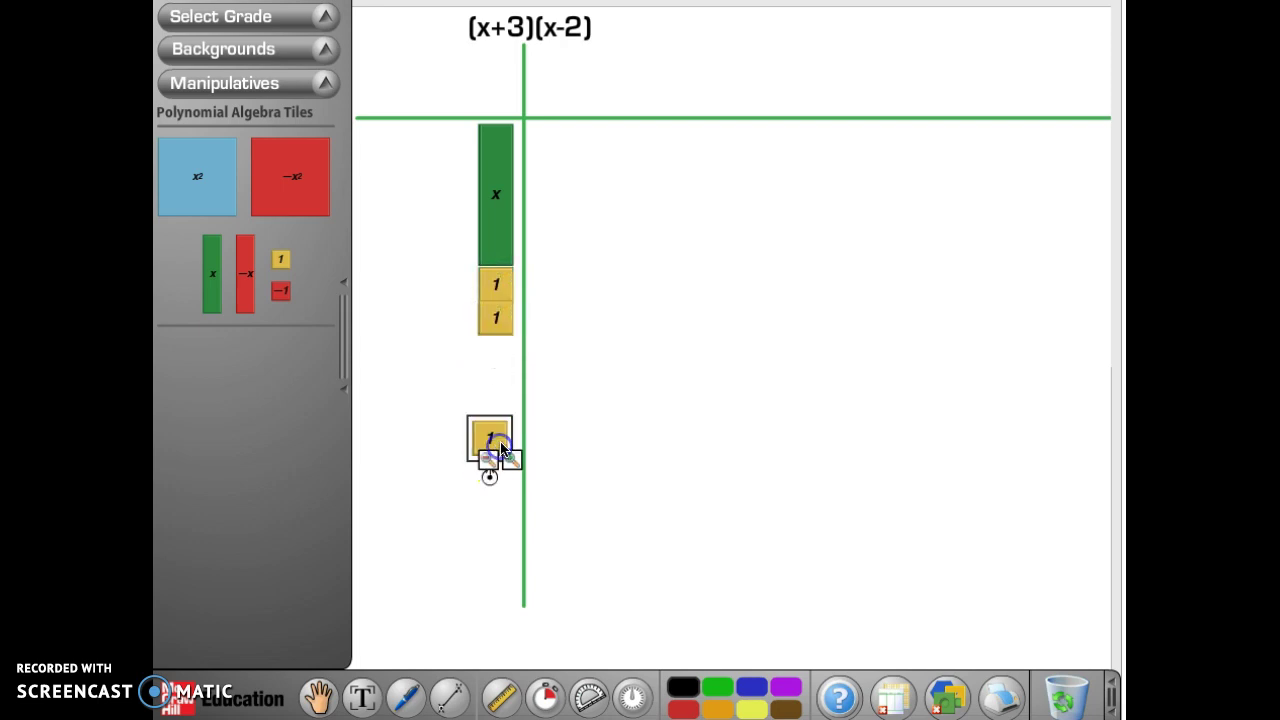
pyautogui.moveTo(497, 446); pyautogui.dragTo(502, 351)
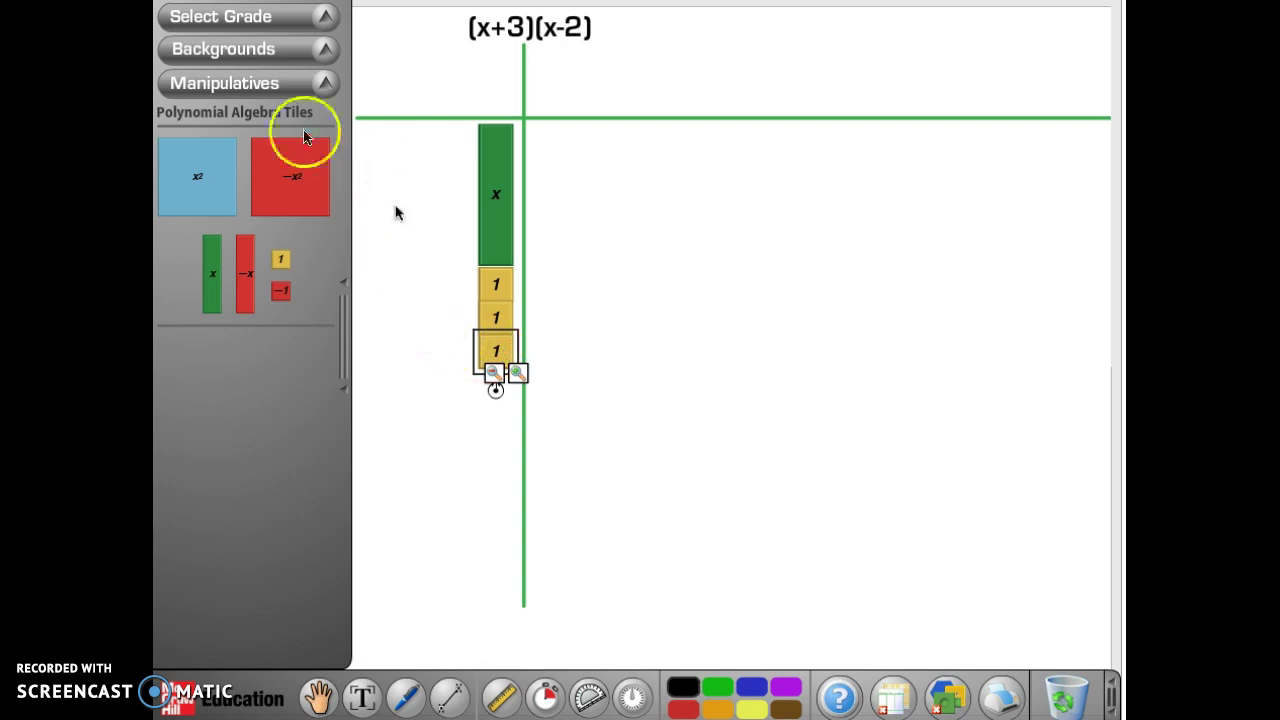
# Build the factor x-2 above the grid's horizontal line with an x tile rotated to horizontal followed by two −1 tiles
pyautogui.moveTo(214, 258); pyautogui.dragTo(618, 66)
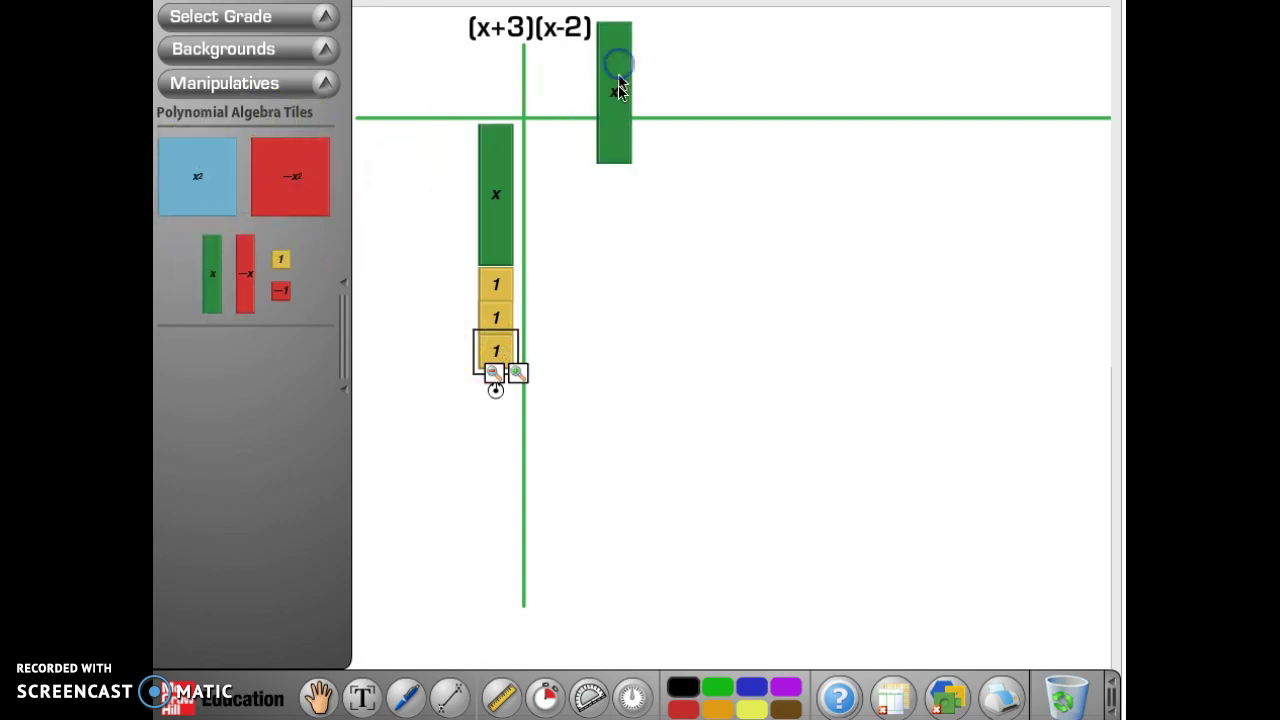
pyautogui.click(614, 88)
pyautogui.moveTo(617, 178); pyautogui.dragTo(714, 92)
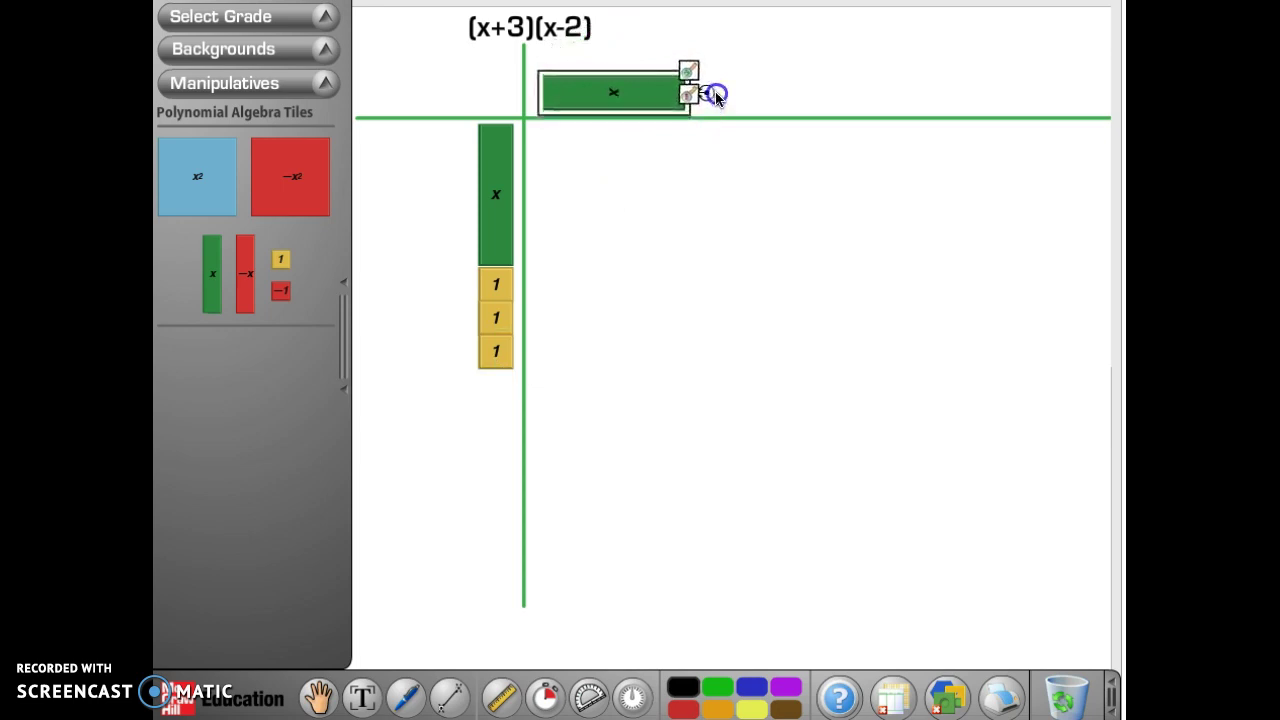
pyautogui.moveTo(243, 280); pyautogui.dragTo(709, 93)
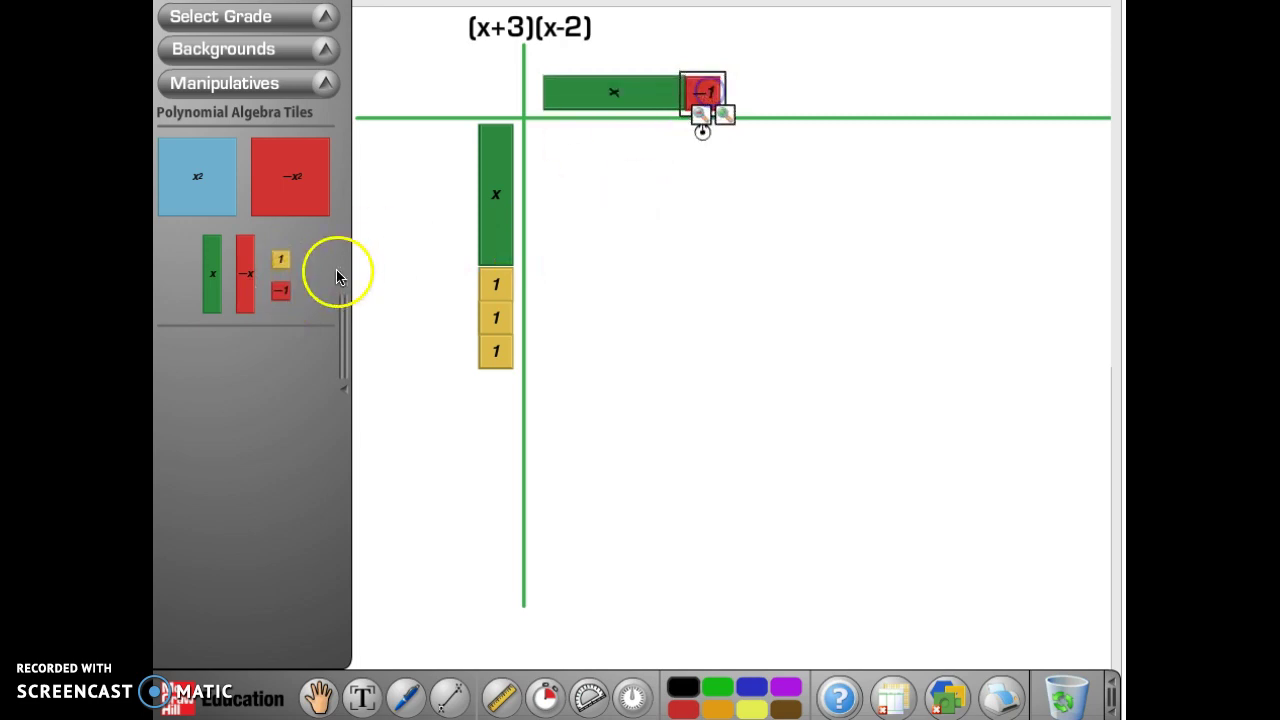
pyautogui.moveTo(337, 280); pyautogui.dragTo(740, 94)
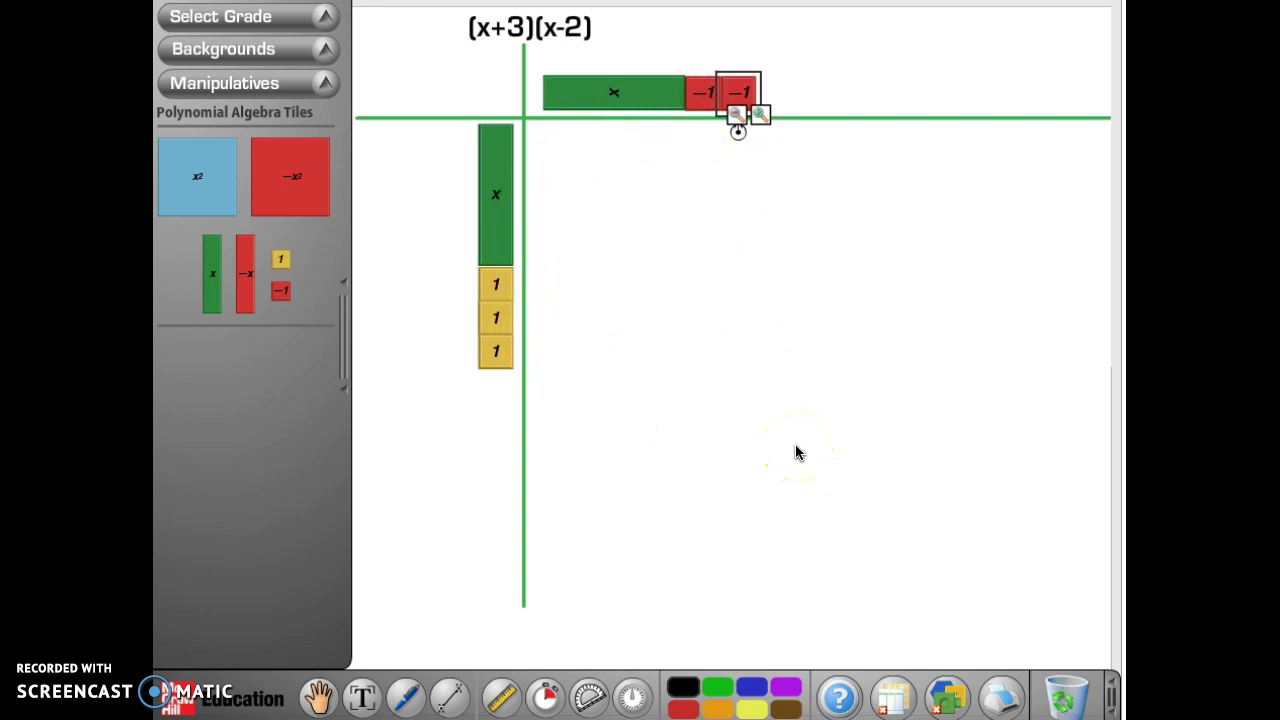
# Fill the grid's x row with one x² tile and two vertical −x tiles beside it
pyautogui.moveTo(194, 171); pyautogui.dragTo(590, 183)
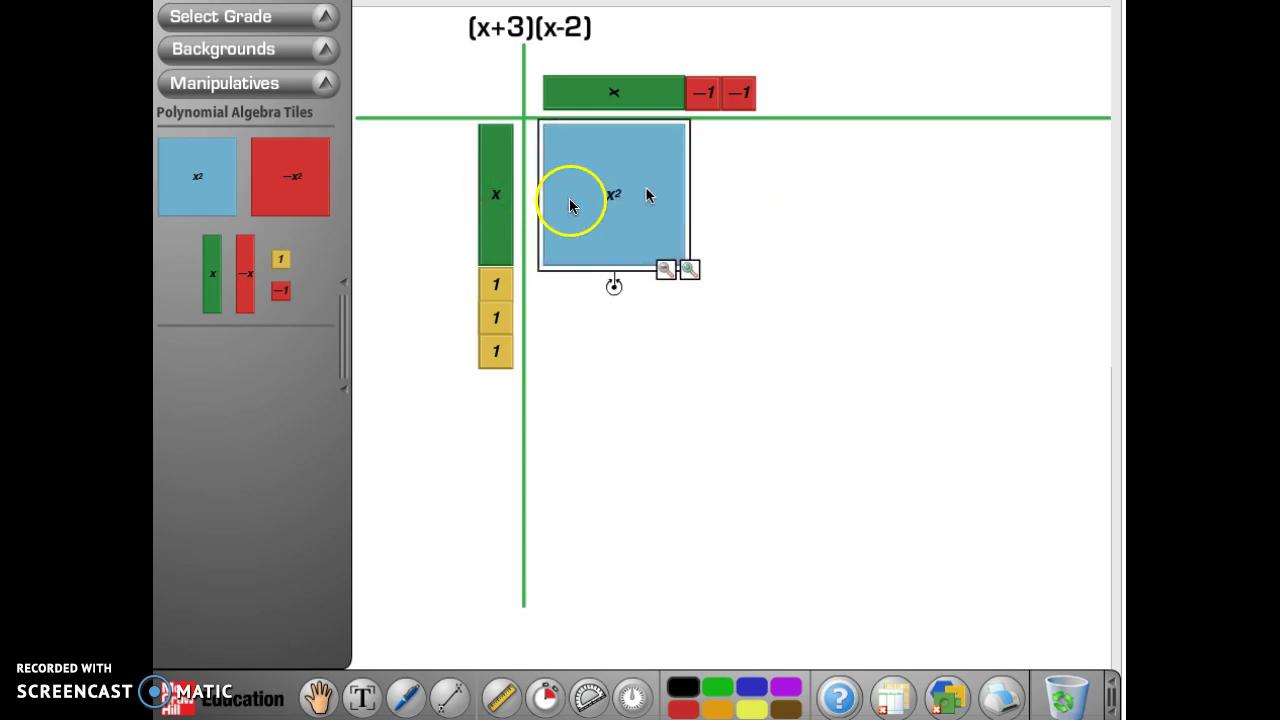
pyautogui.moveTo(247, 285); pyautogui.dragTo(708, 205)
pyautogui.click(708, 205)
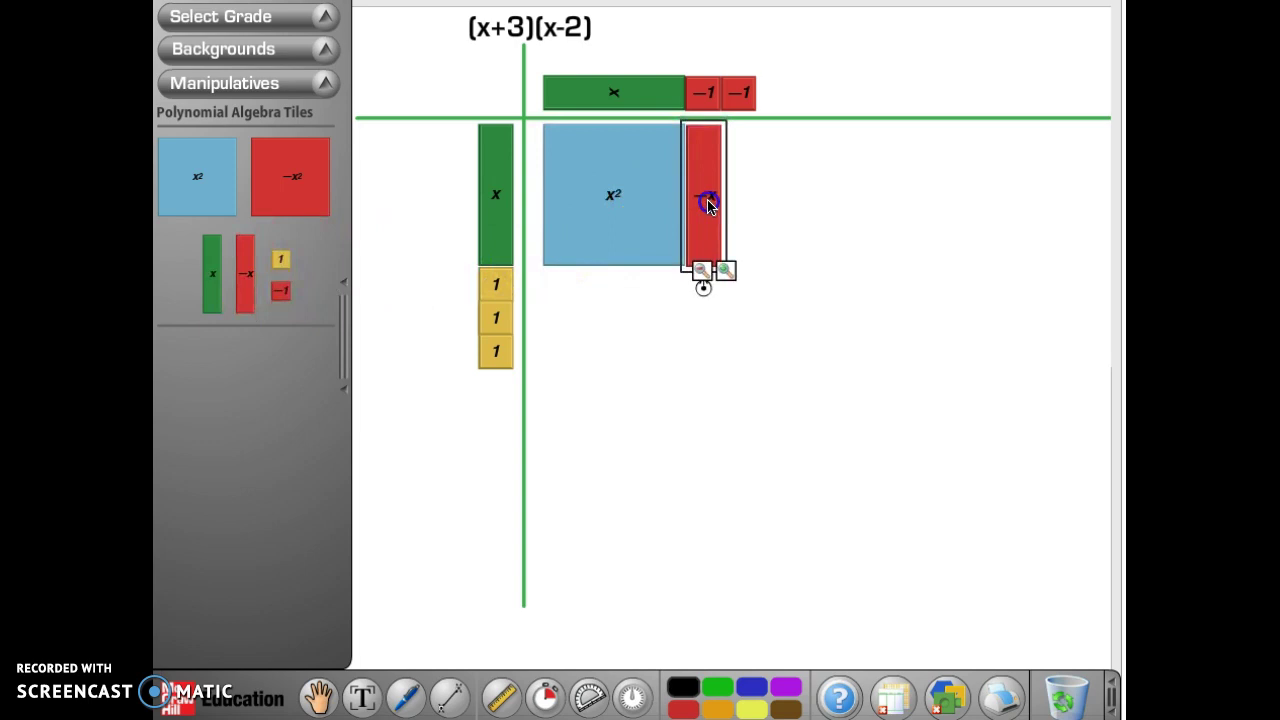
pyautogui.moveTo(245, 274); pyautogui.dragTo(743, 206)
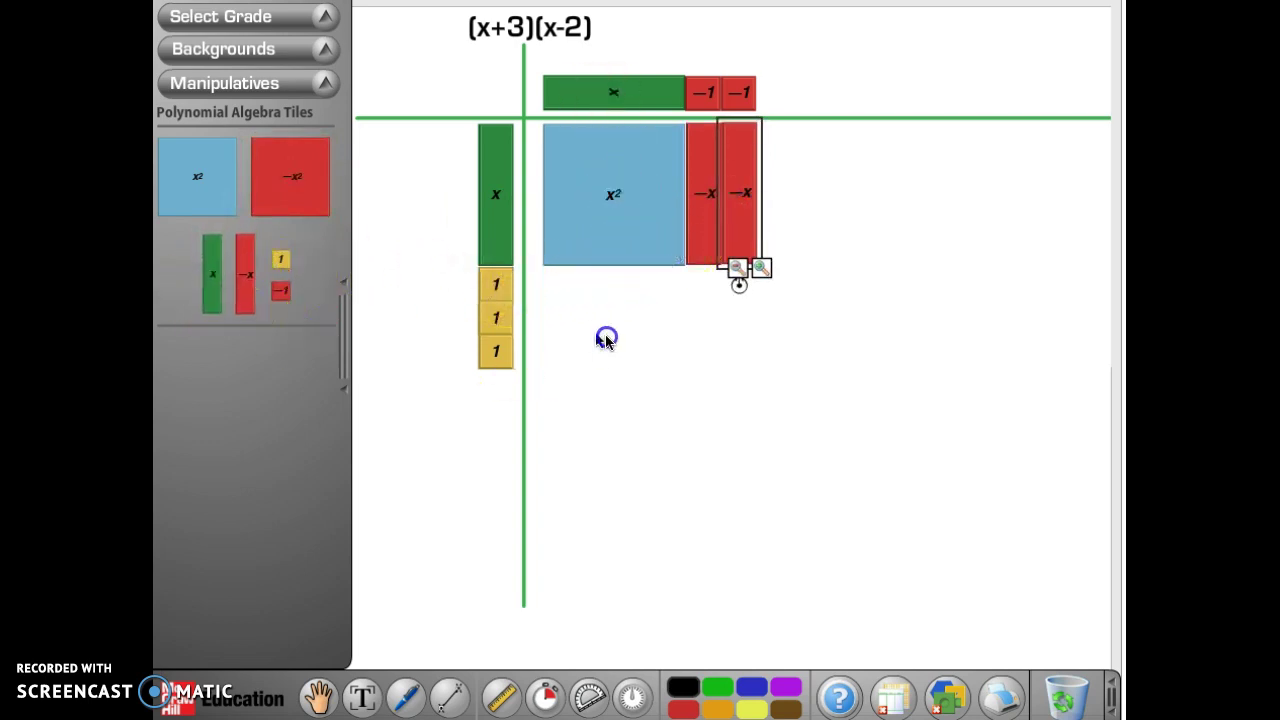
# Stack three x tiles rotated to horizontal beneath the x² tile, one for each 1 tile of the vertical factor
pyautogui.moveTo(212, 288); pyautogui.dragTo(592, 331)
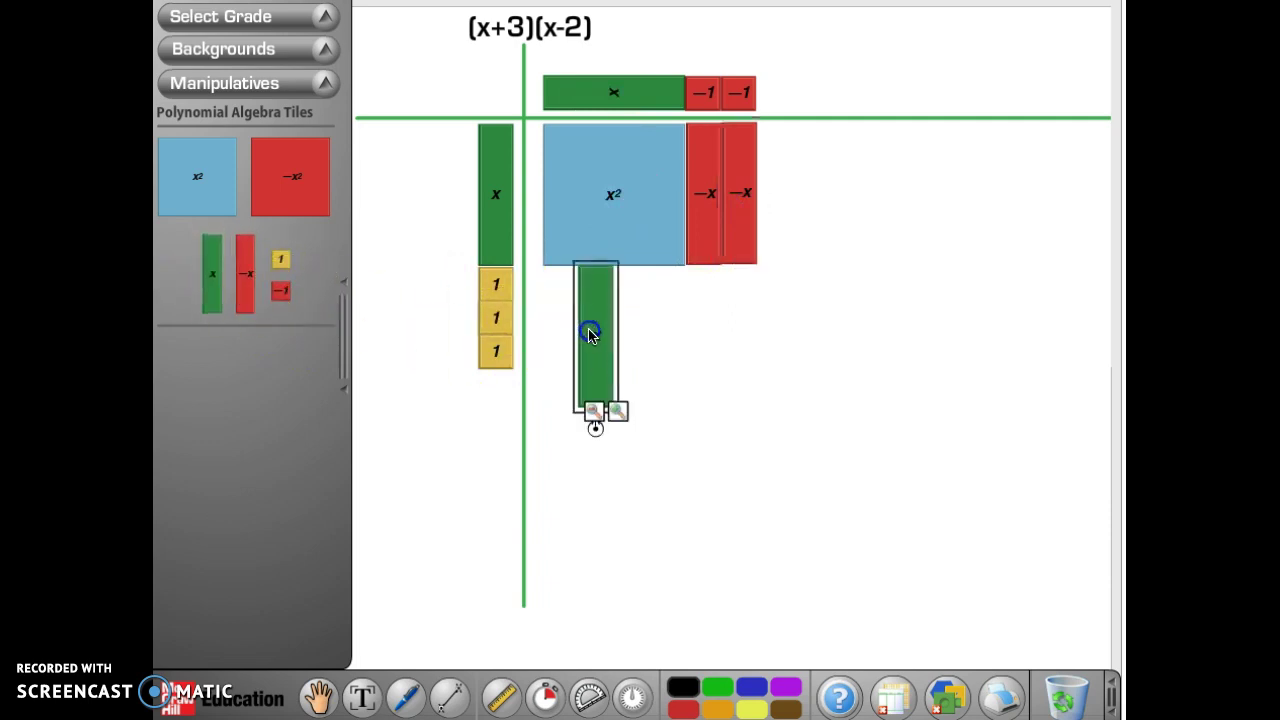
pyautogui.moveTo(595, 430); pyautogui.dragTo(688, 341)
pyautogui.moveTo(606, 323); pyautogui.dragTo(616, 286)
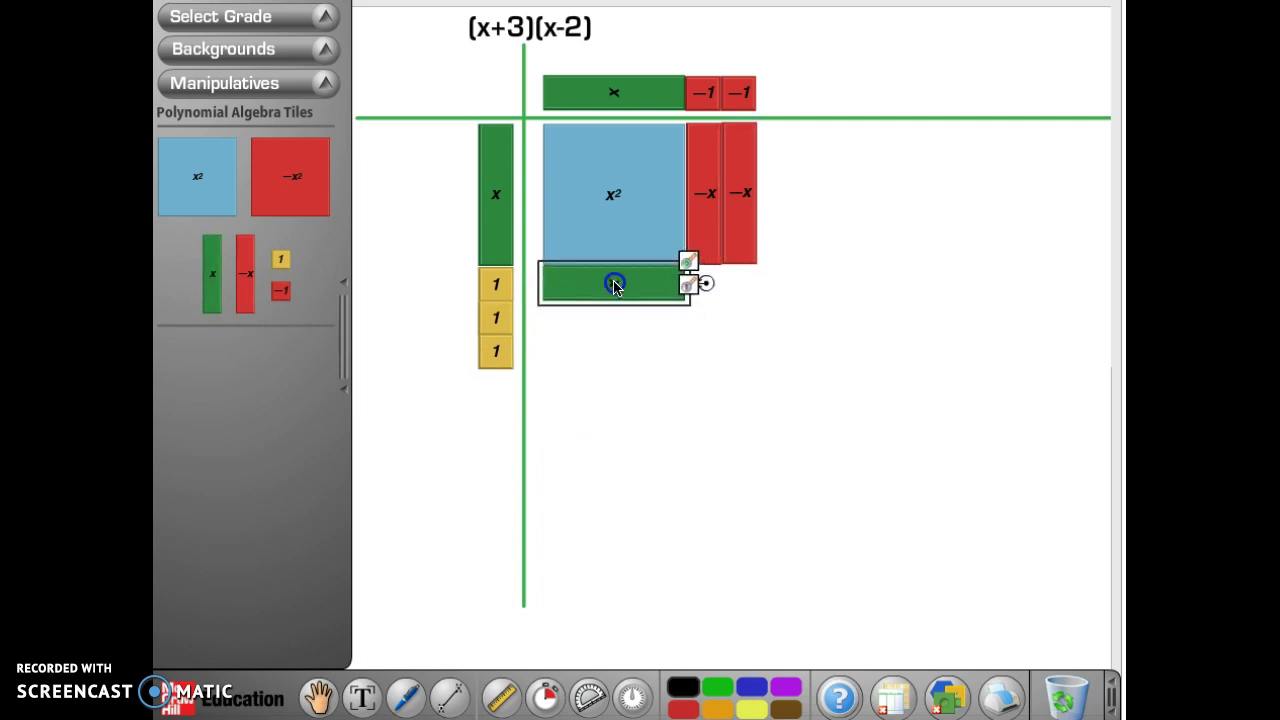
pyautogui.moveTo(218, 276); pyautogui.dragTo(597, 387)
pyautogui.click(598, 461)
pyautogui.moveTo(612, 468); pyautogui.dragTo(640, 317)
pyautogui.moveTo(214, 280); pyautogui.dragTo(596, 440)
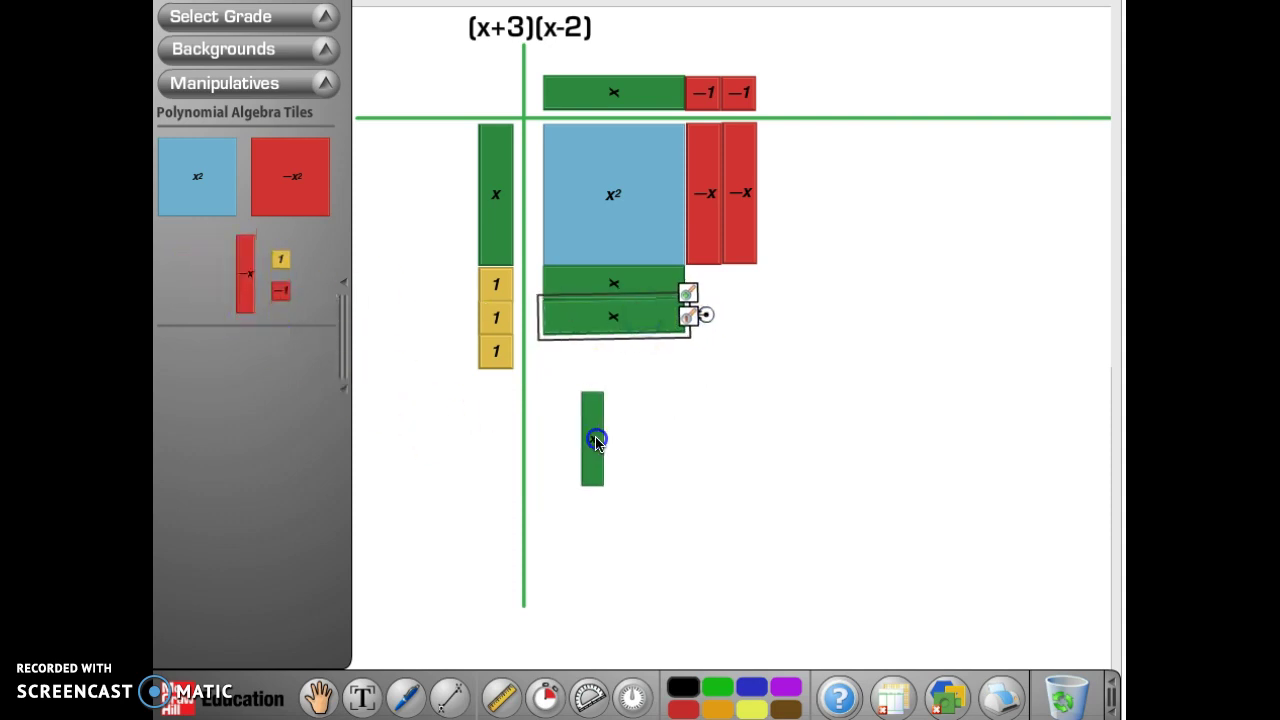
pyautogui.click(600, 500)
pyautogui.moveTo(609, 537); pyautogui.dragTo(637, 353)
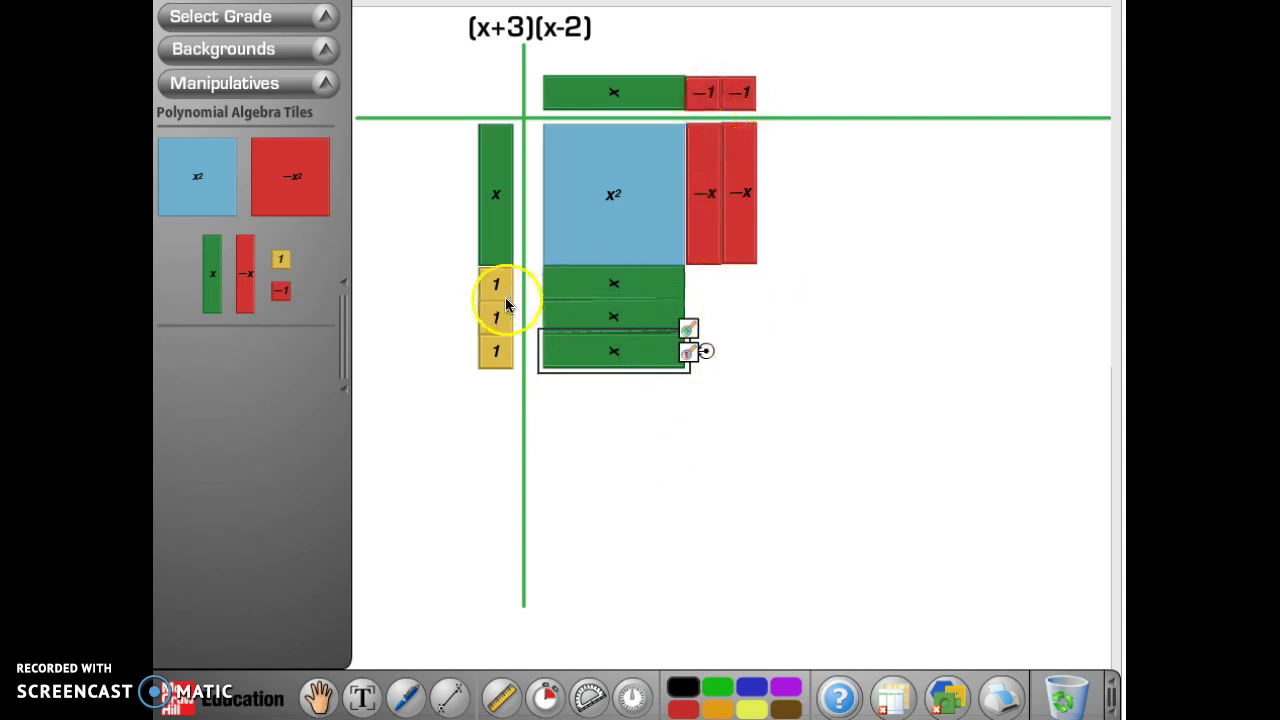
# Place six −1 tiles in three rows of two beneath the −x tiles, alongside the three horizontal x tiles
pyautogui.moveTo(281, 293); pyautogui.dragTo(702, 284)
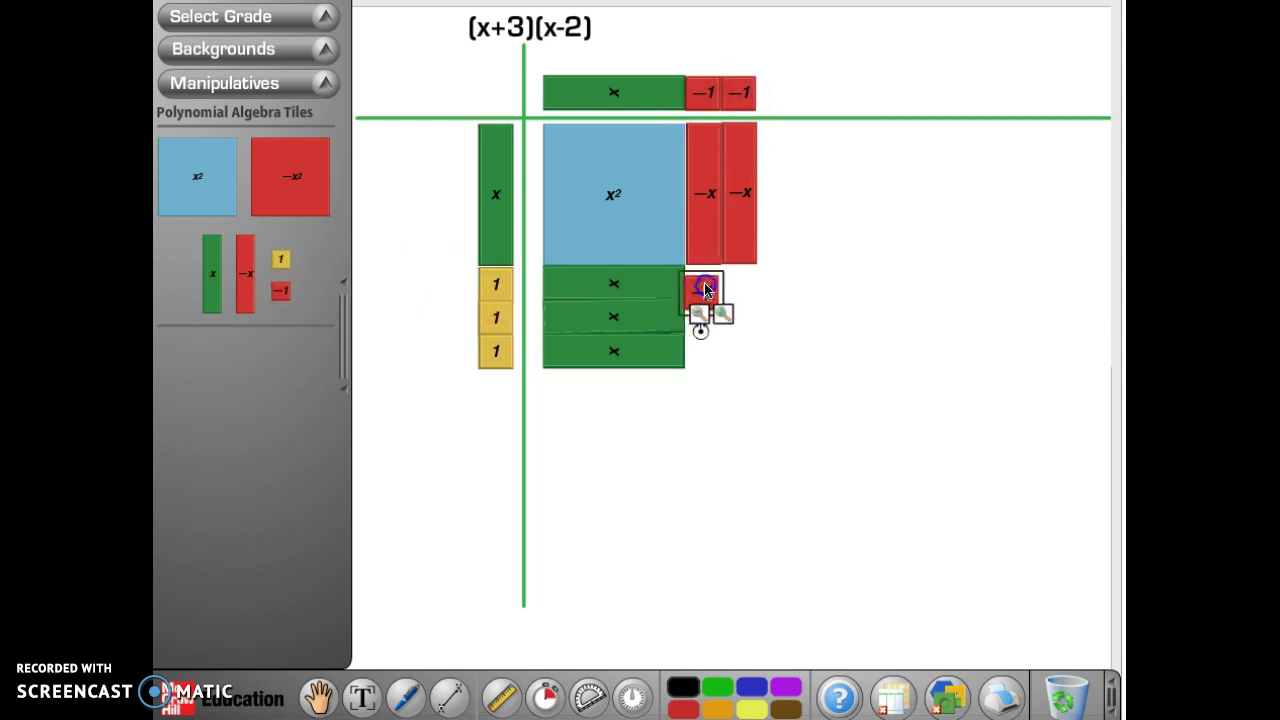
pyautogui.moveTo(281, 290); pyautogui.dragTo(738, 282)
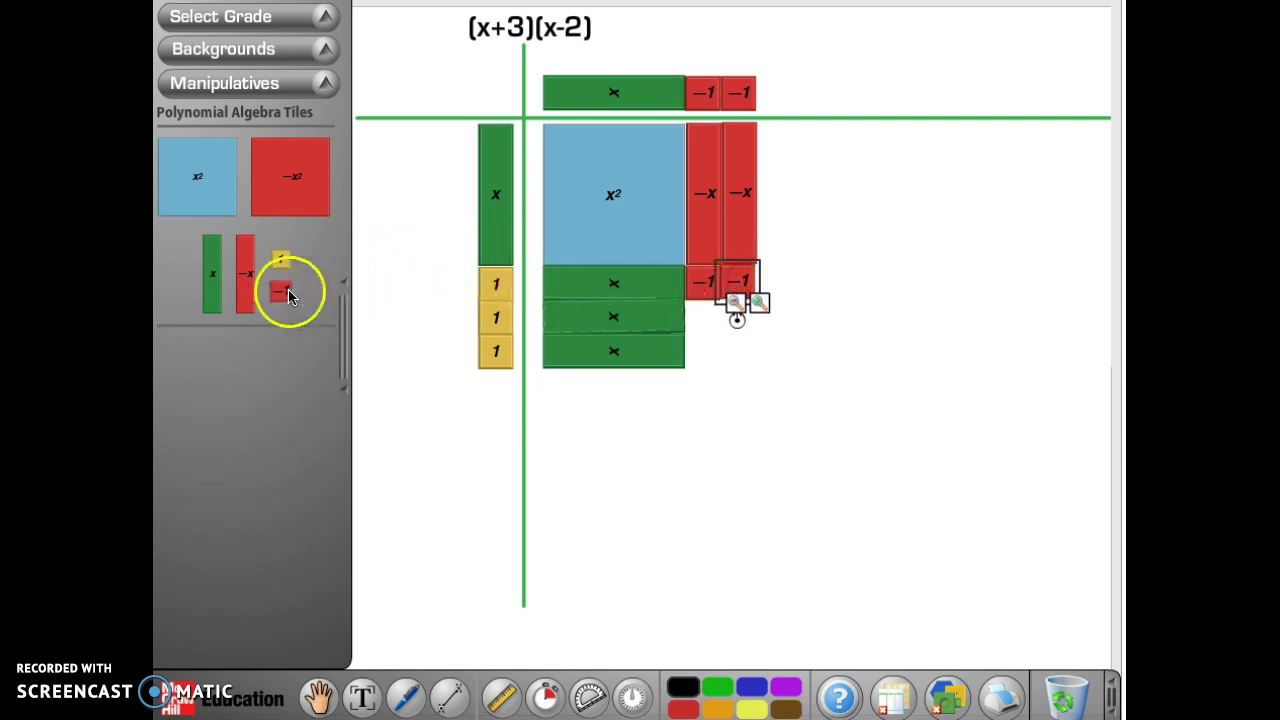
pyautogui.moveTo(281, 289); pyautogui.dragTo(702, 316)
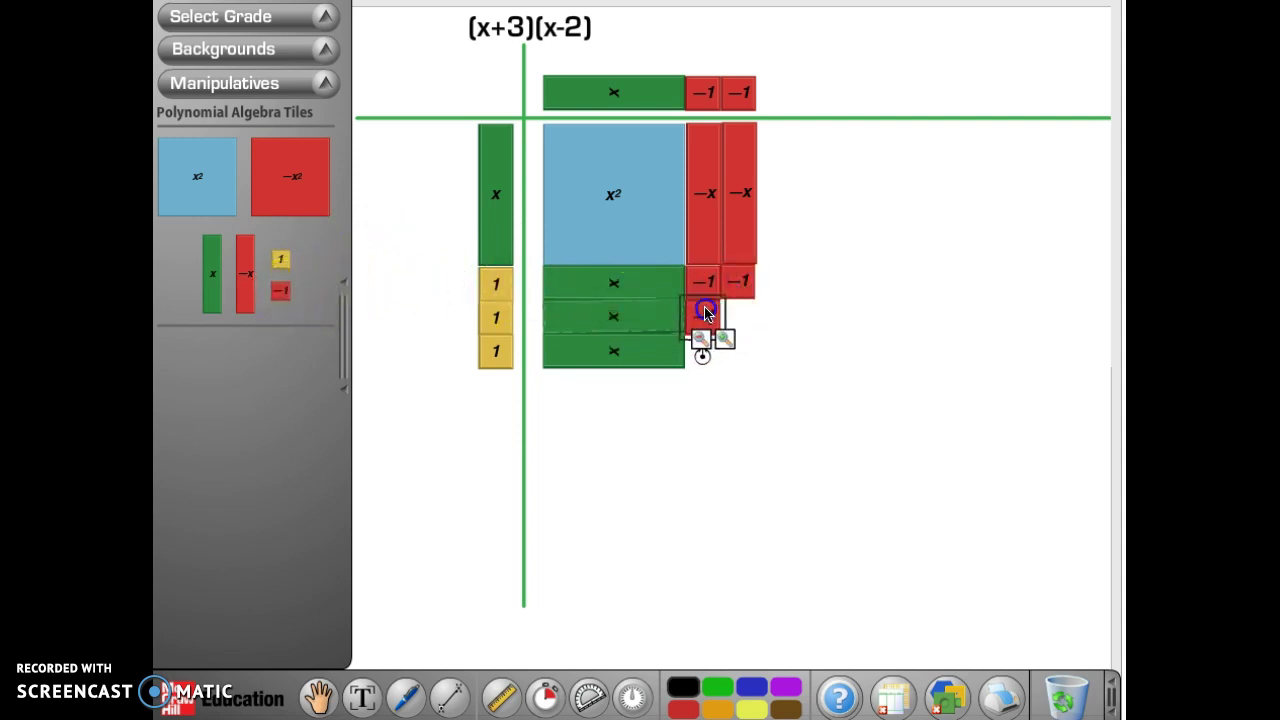
pyautogui.moveTo(298, 292); pyautogui.dragTo(738, 310)
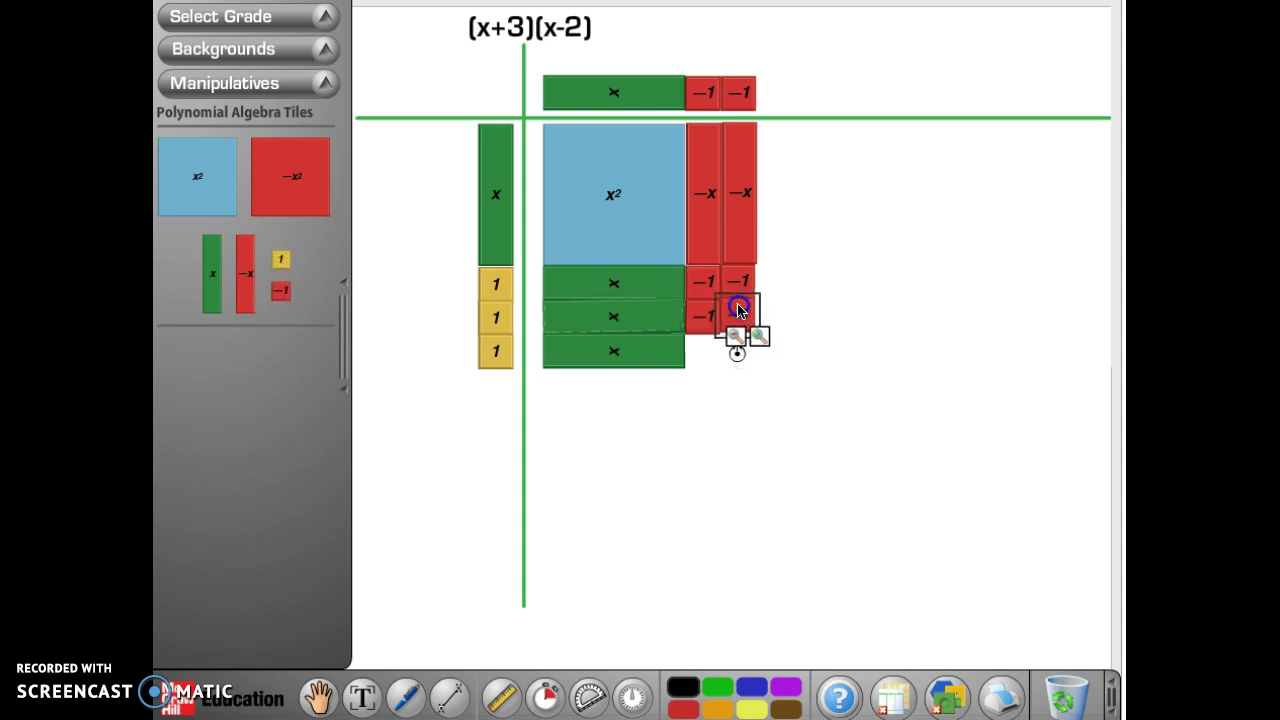
pyautogui.moveTo(298, 290); pyautogui.dragTo(702, 344)
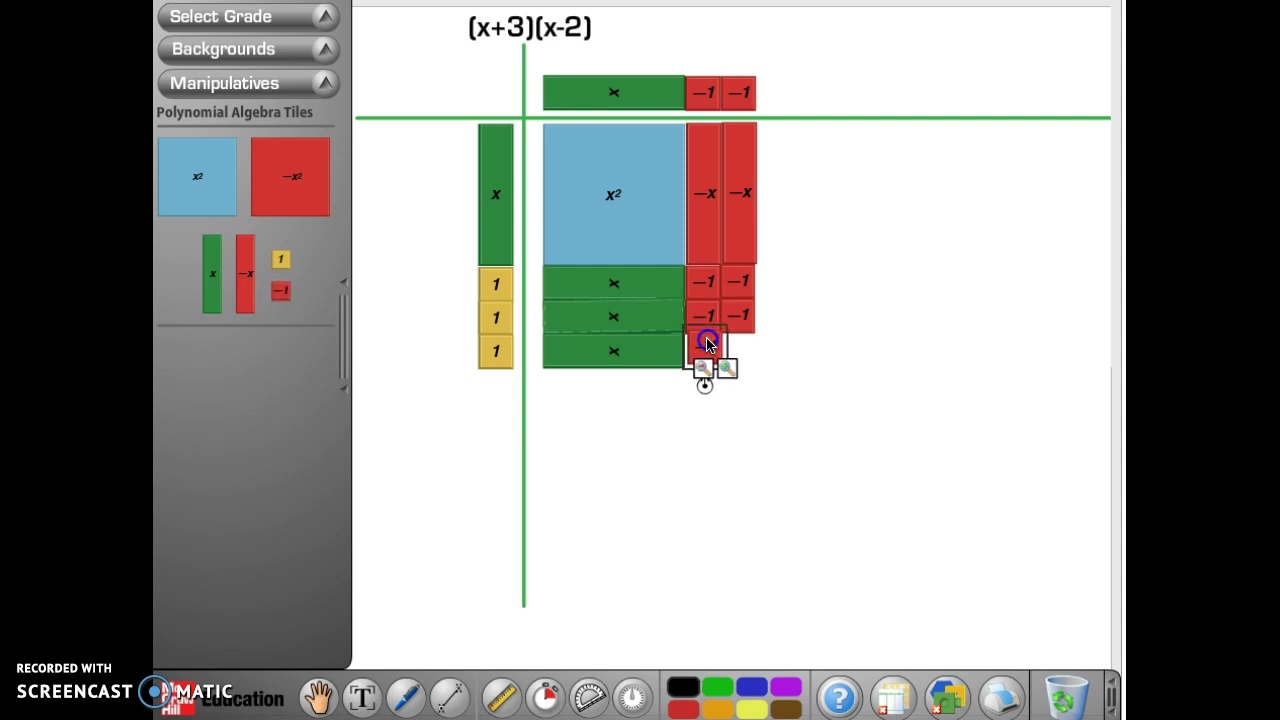
pyautogui.moveTo(288, 291); pyautogui.dragTo(743, 347)
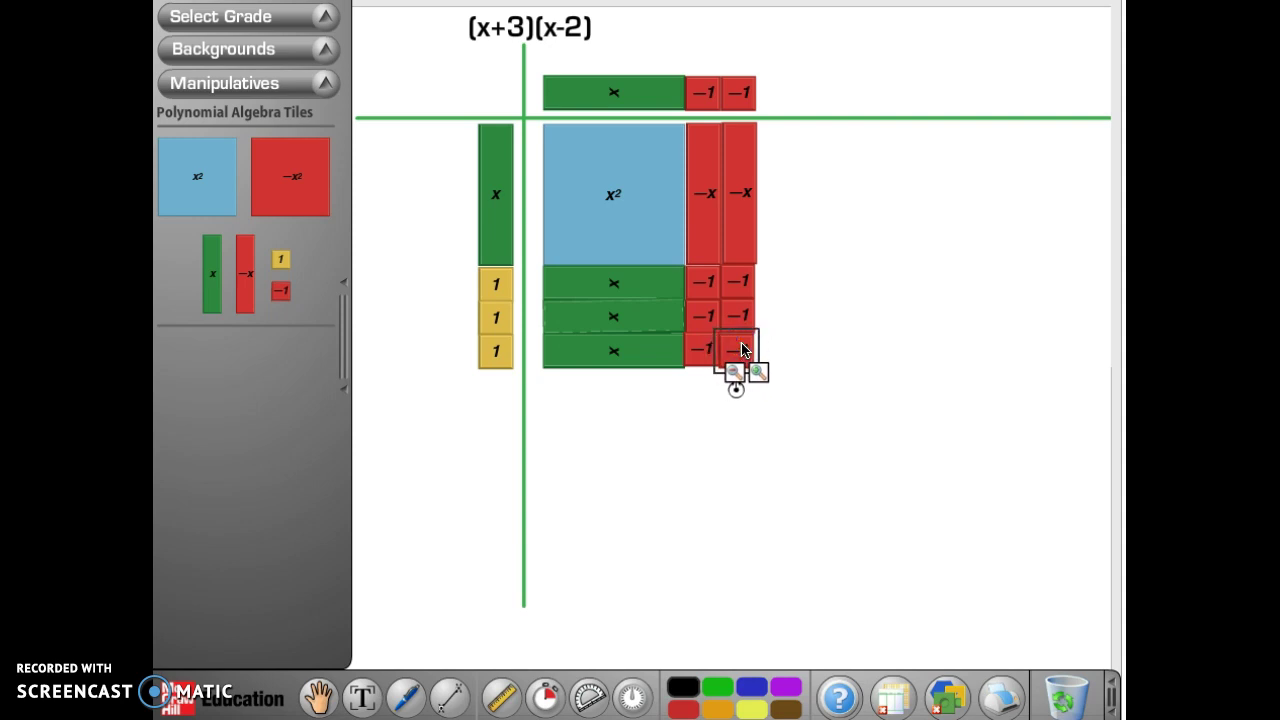
pyautogui.click(743, 347)
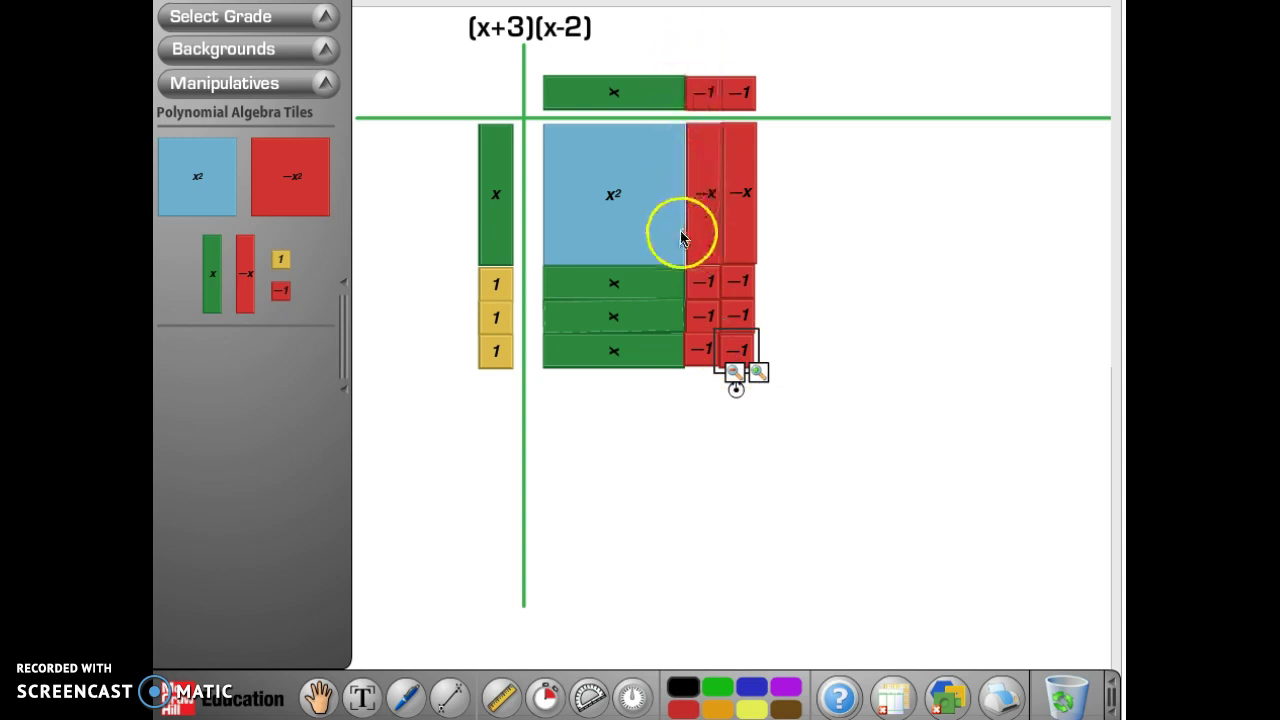
pyautogui.moveTo(684, 283); pyautogui.dragTo(655, 281)
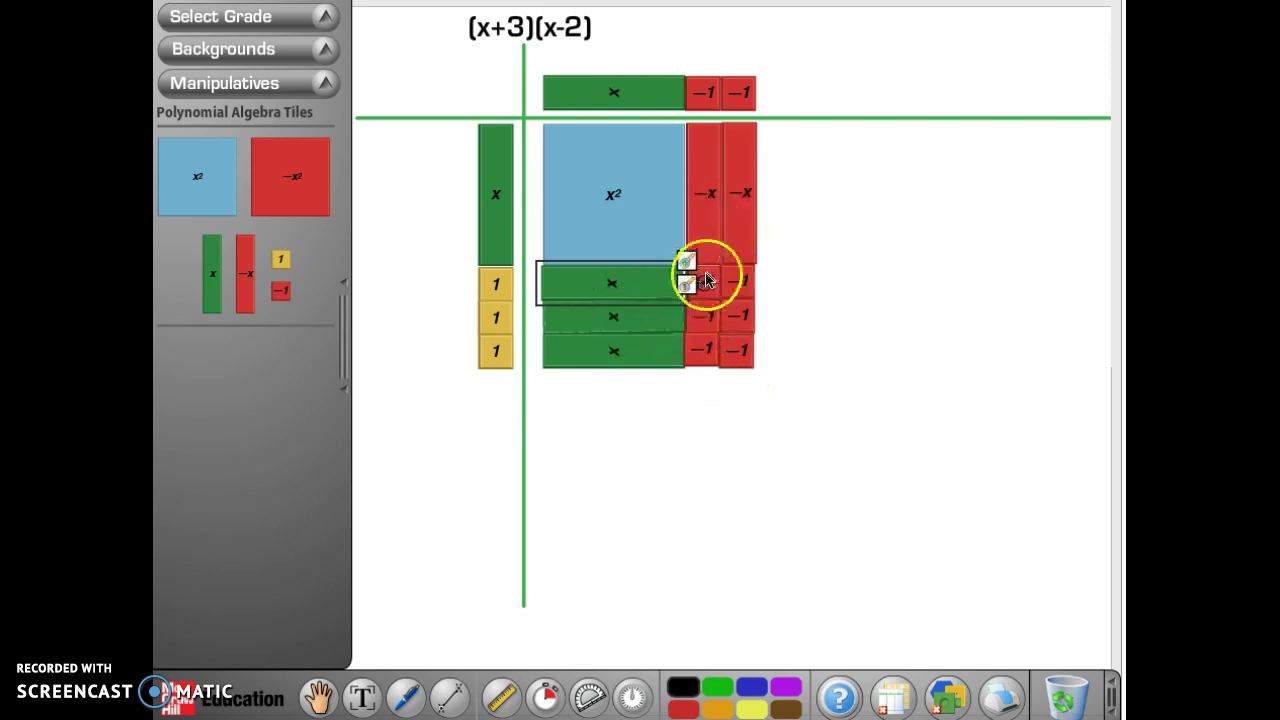
pyautogui.click(825, 451)
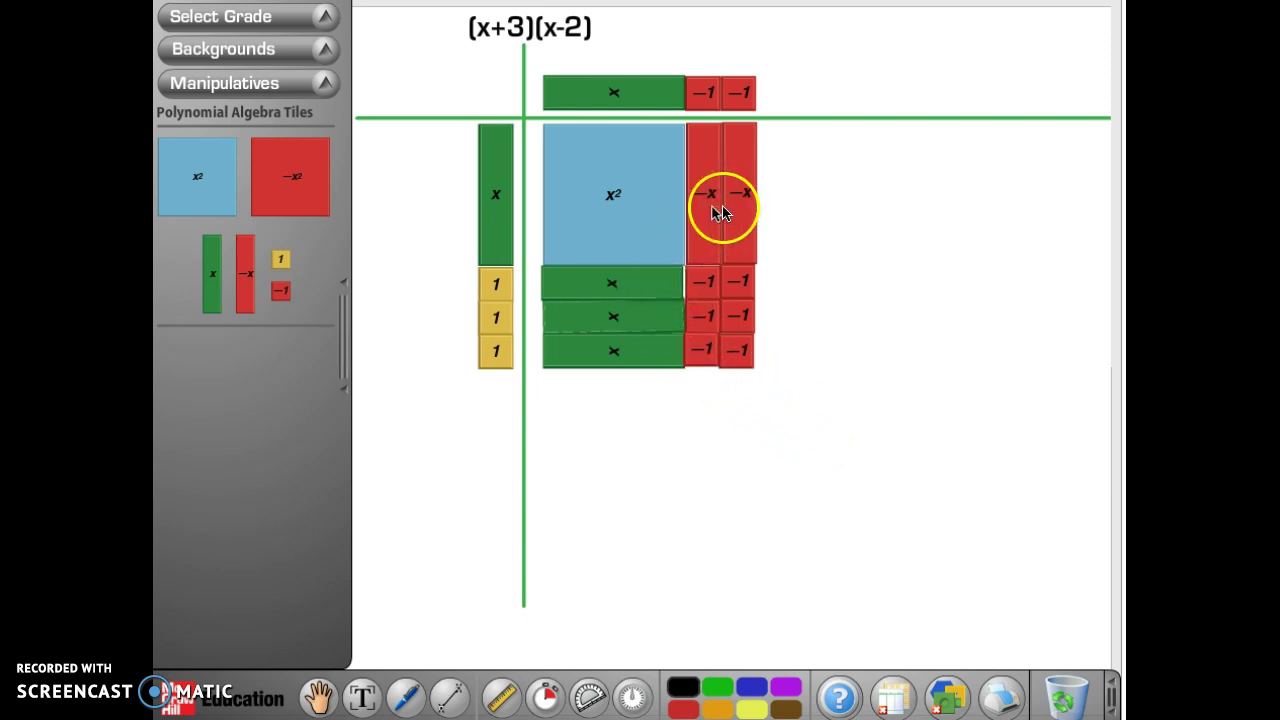
# Add a text label below the tile array with the expanded product "x^2 - 2x + 3x -6"
pyautogui.click(360, 696)
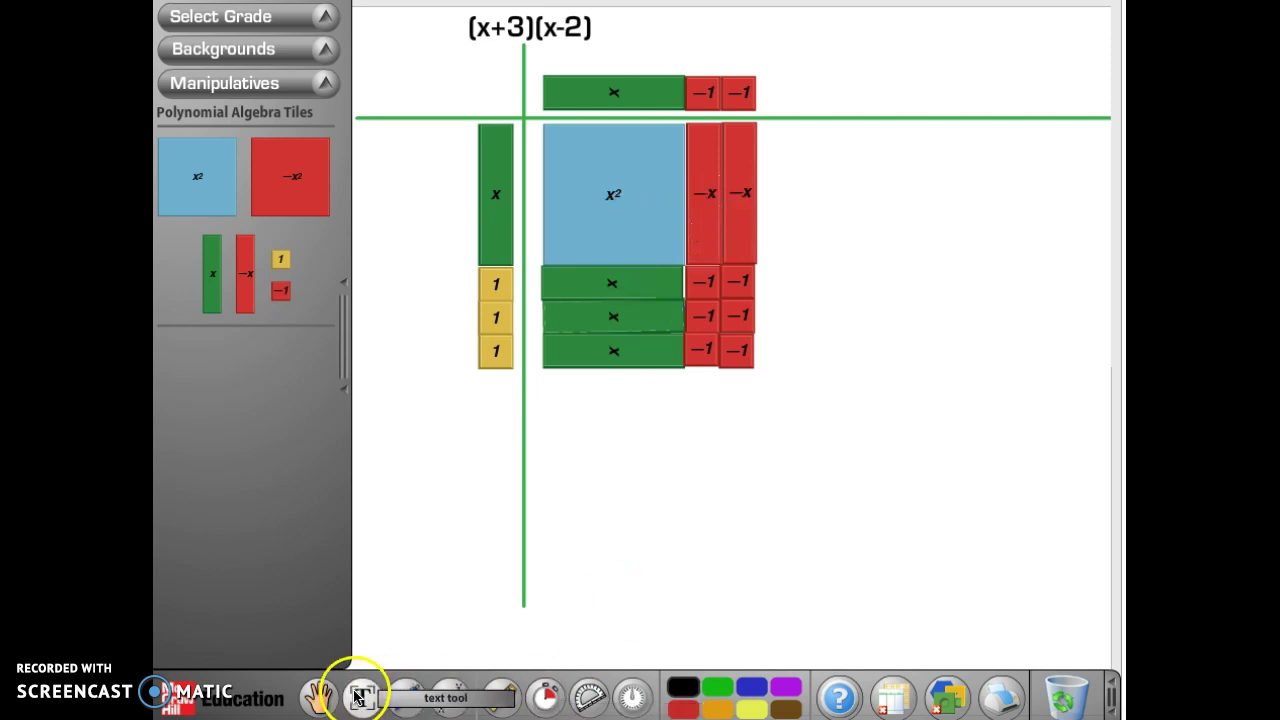
pyautogui.click(557, 411)
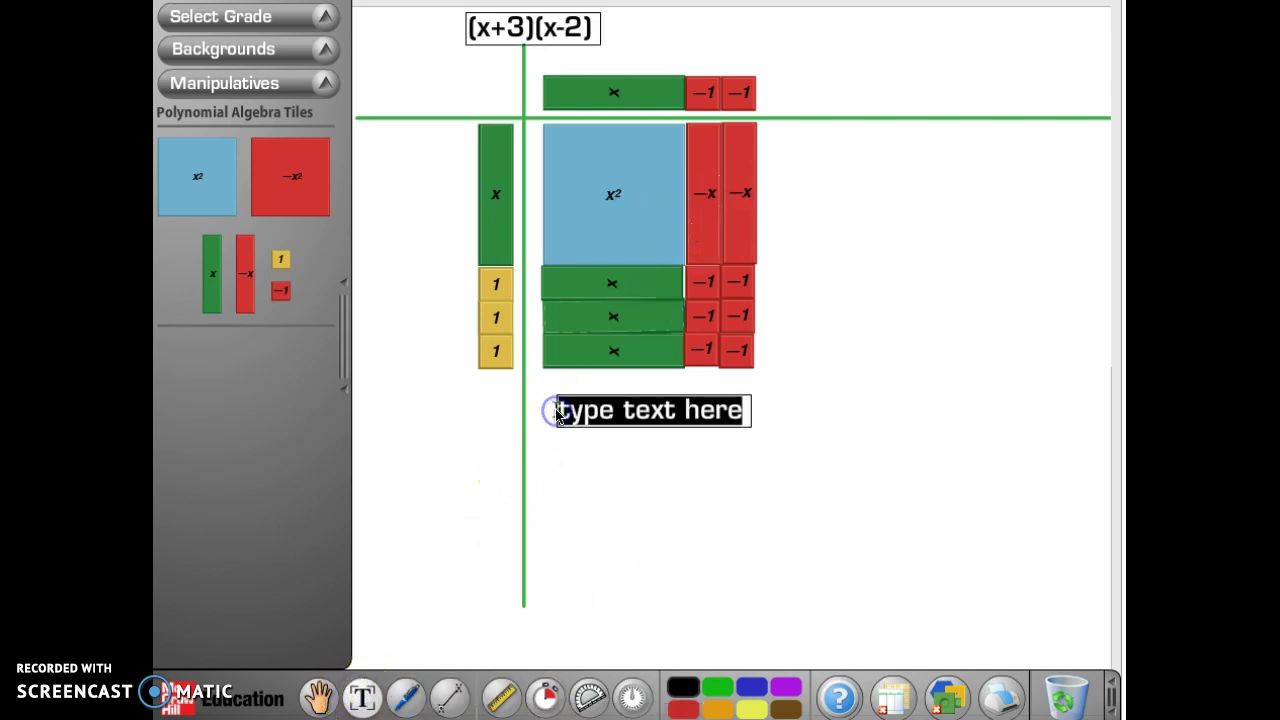
pyautogui.write('x^2 - 2x + 3x -6')
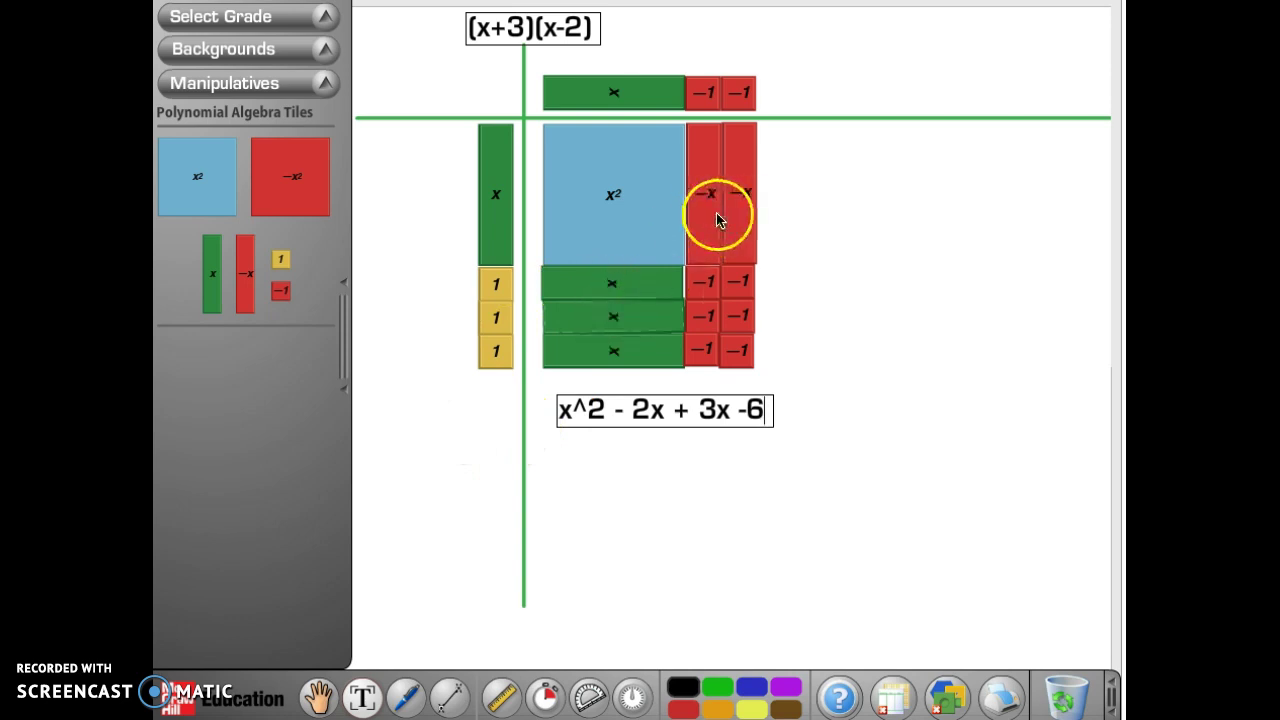
# Combine the two x terms in the product label, replacing "- 2x + 3x" with "+x"
pyautogui.click(717, 410)
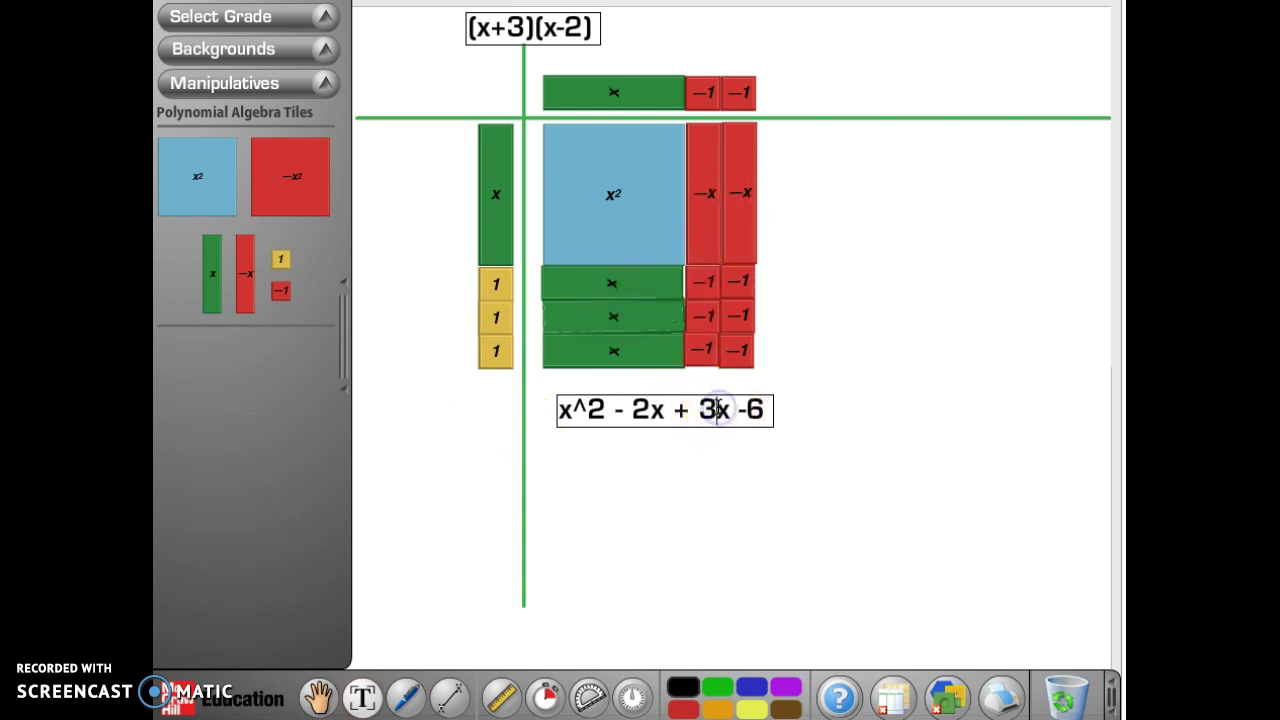
pyautogui.press('BackSpace')
pyautogui.press('BackSpace')
pyautogui.press('BackSpace')
pyautogui.press('BackSpace')
pyautogui.press('BackSpace')
pyautogui.press('BackSpace')
pyautogui.press('BackSpace')
pyautogui.press('BackSpace')
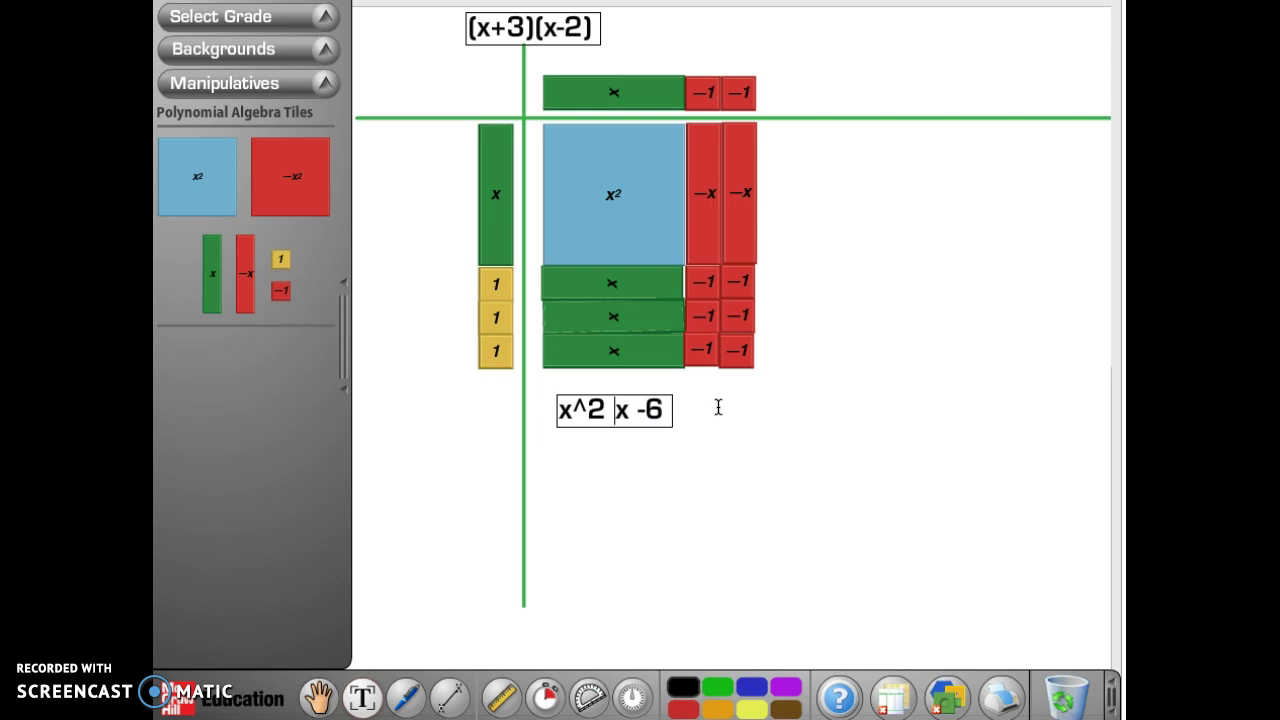
pyautogui.write('+')
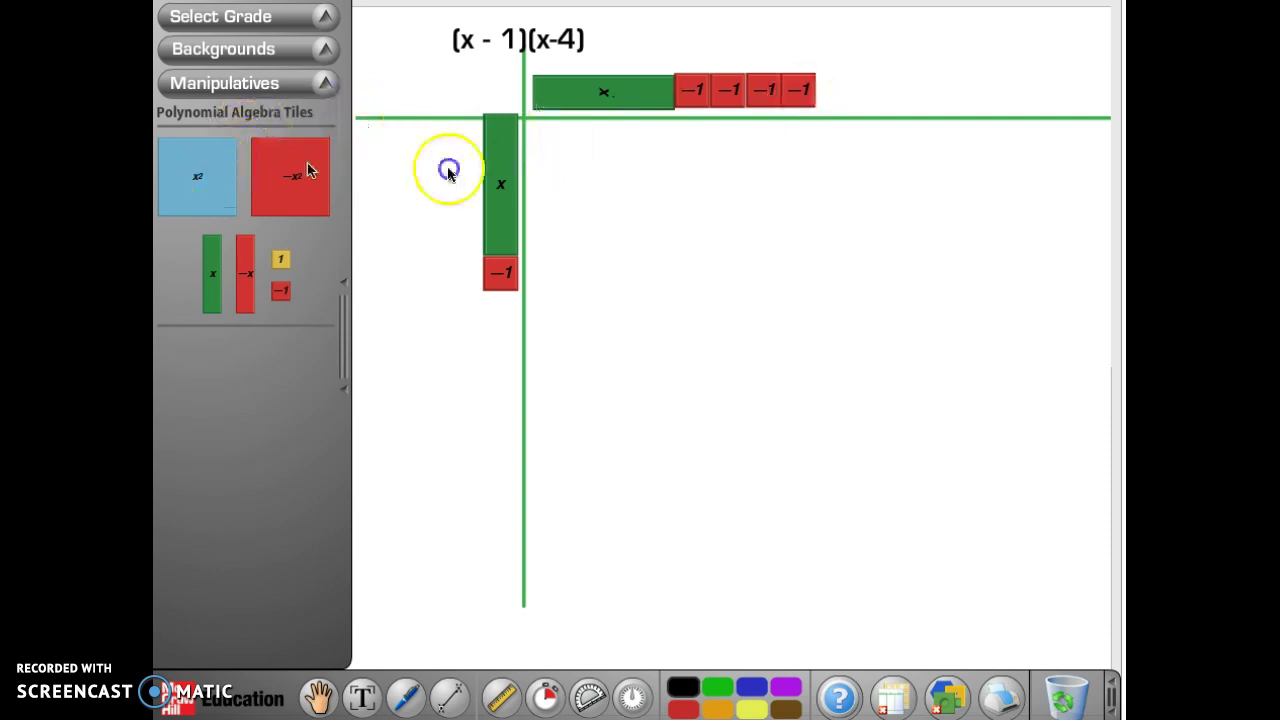
# Fill the x row of the (x - 1)(x-4) grid with one x² tile and four vertical −x tiles beside it
pyautogui.moveTo(200, 176); pyautogui.dragTo(607, 207)
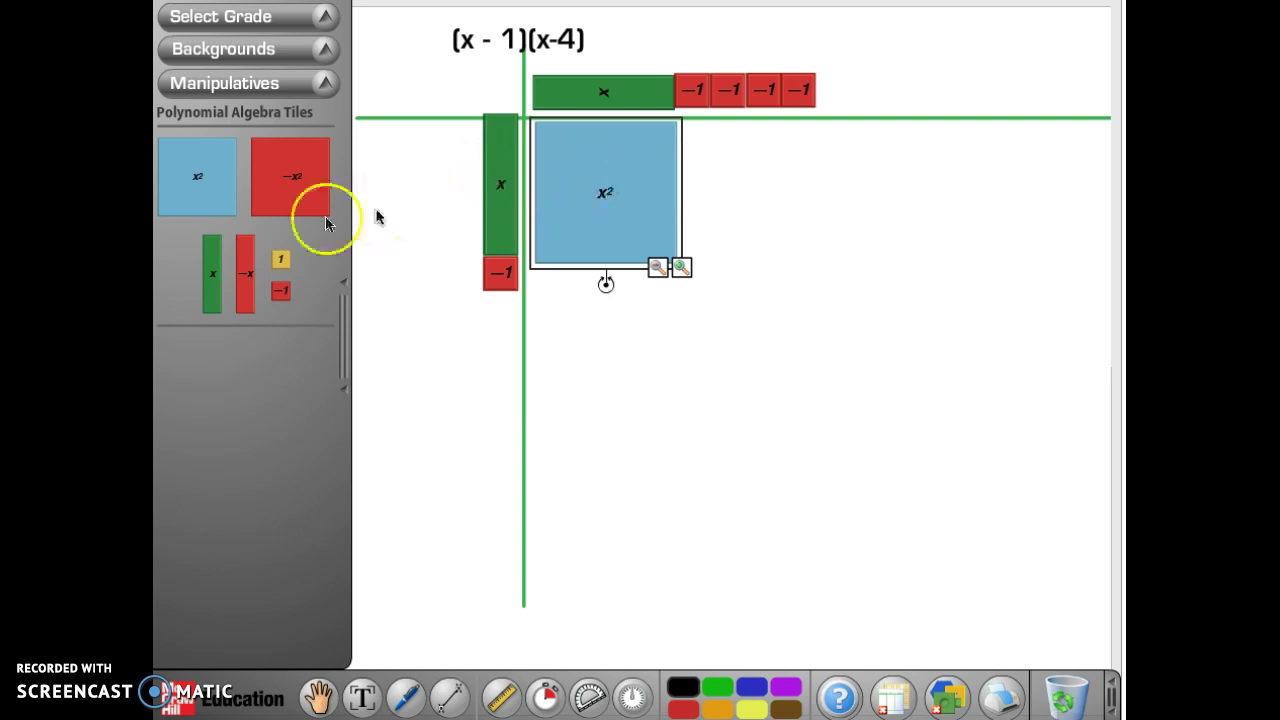
pyautogui.moveTo(252, 270); pyautogui.dragTo(694, 180)
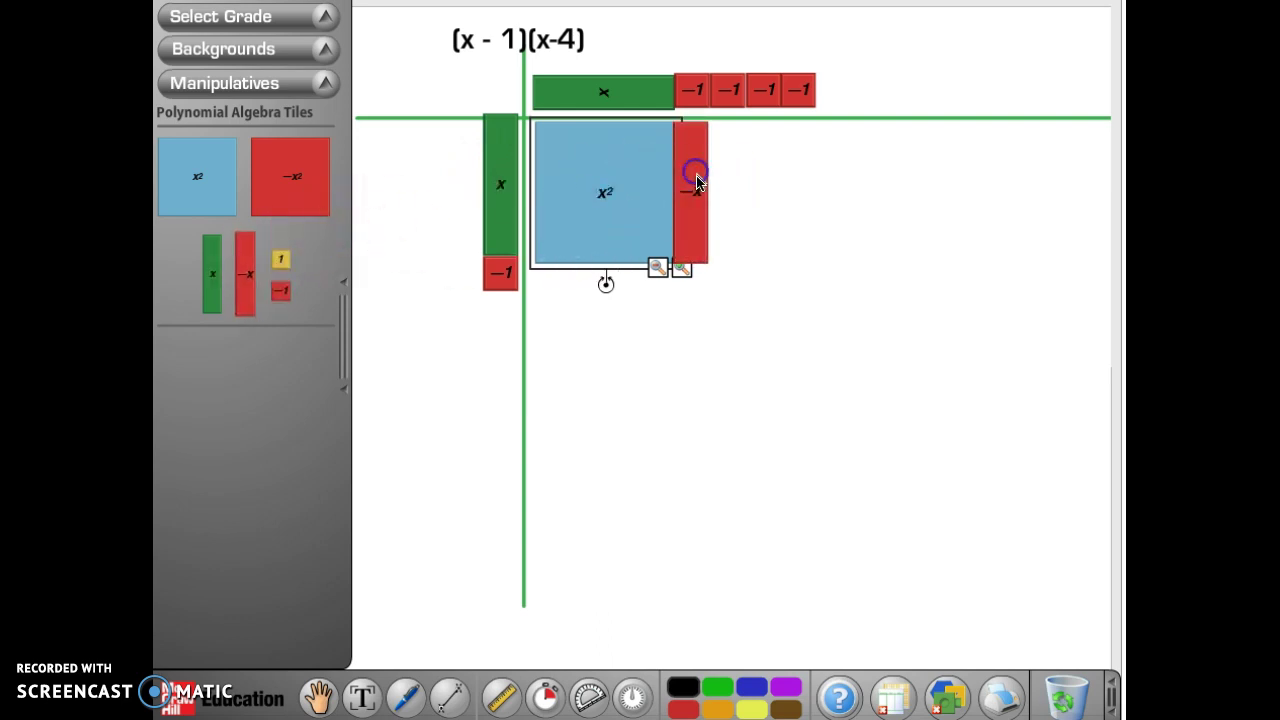
pyautogui.moveTo(250, 284); pyautogui.dragTo(729, 190)
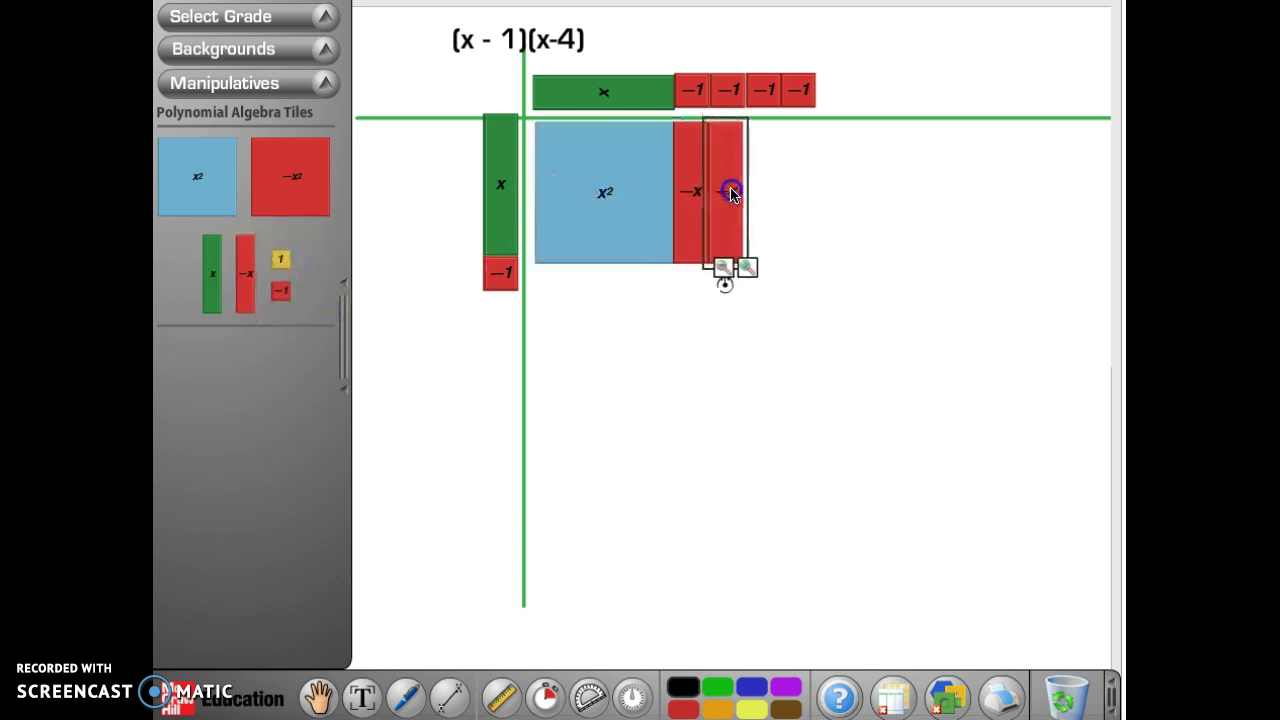
pyautogui.moveTo(245, 273); pyautogui.dragTo(762, 197)
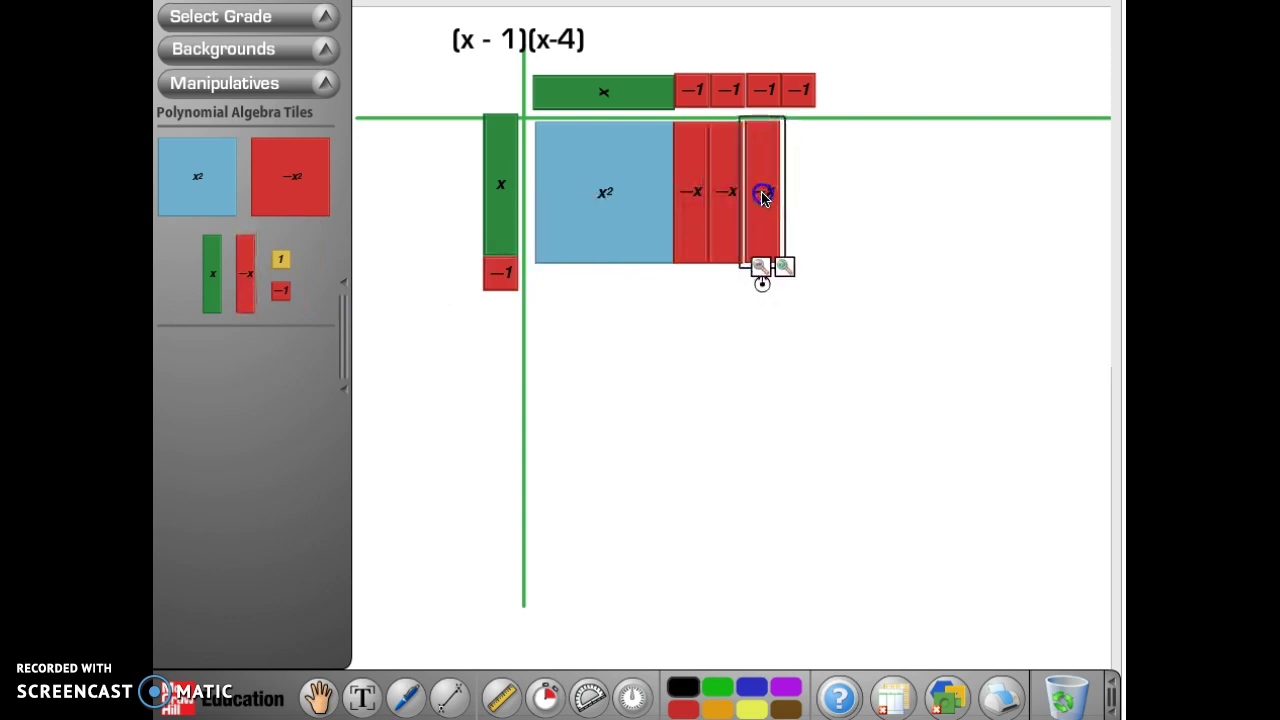
pyautogui.moveTo(245, 273); pyautogui.dragTo(808, 182)
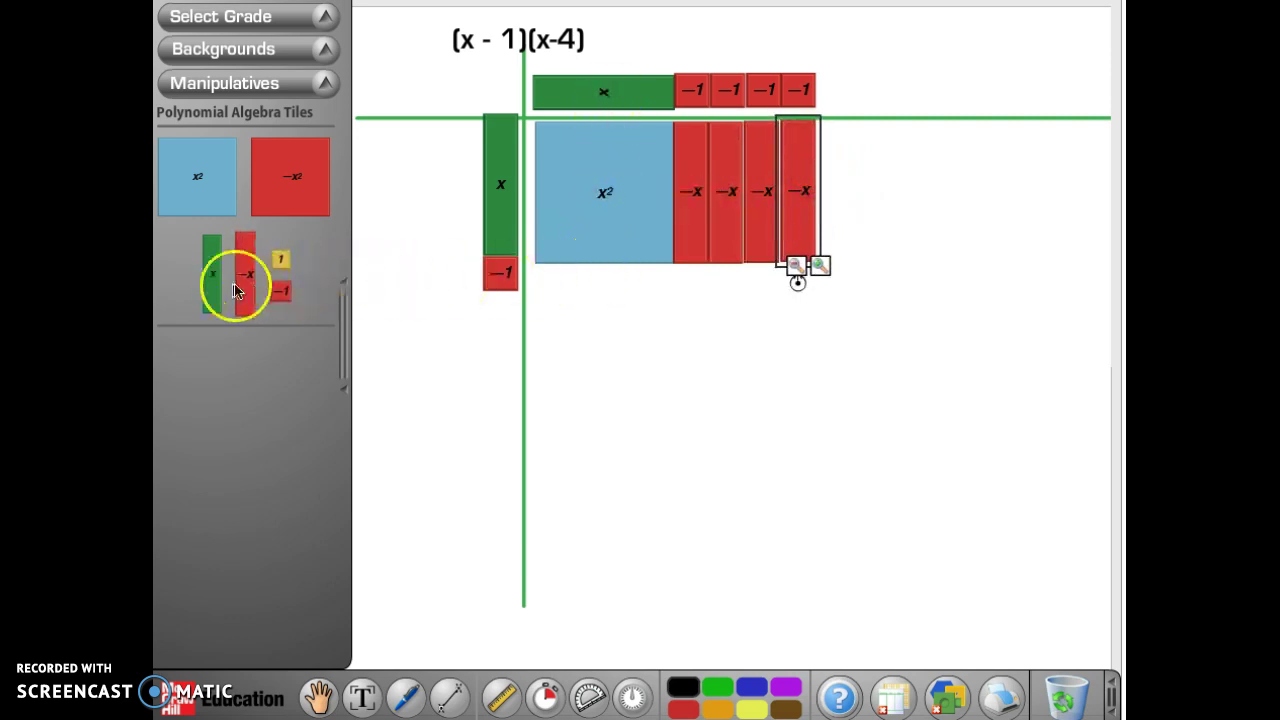
# Place a −x tile rotated to horizontal directly beneath the x² tile, level with the −1 factor tile
pyautogui.moveTo(240, 280); pyautogui.dragTo(620, 337)
pyautogui.click(622, 418)
pyautogui.click(622, 418)
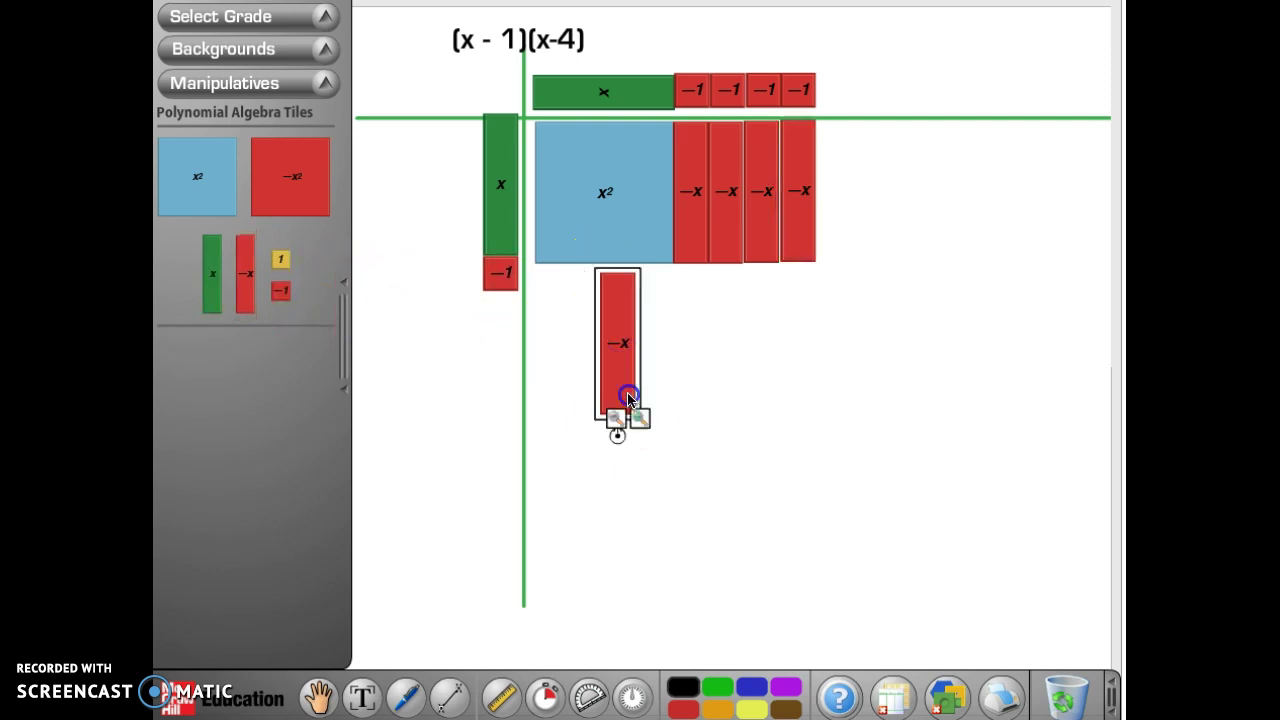
pyautogui.moveTo(616, 420); pyautogui.dragTo(631, 285)
pyautogui.click(737, 337)
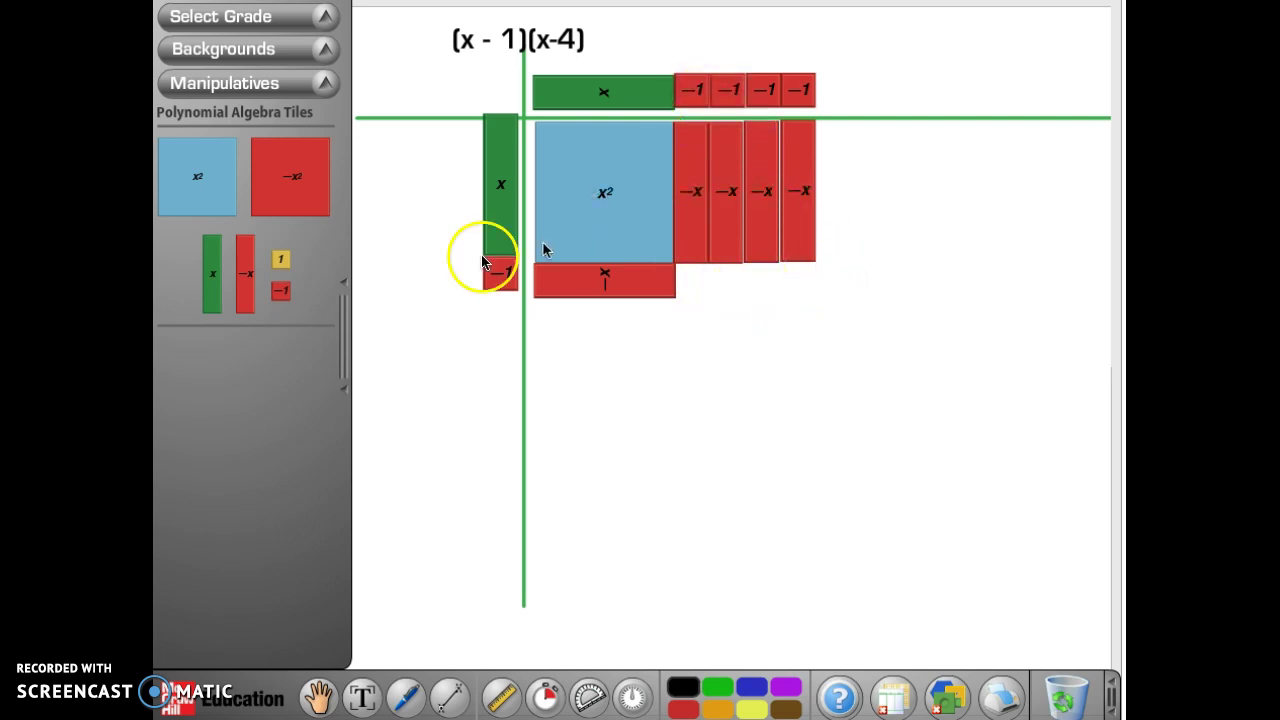
# Place four 1 tiles in a row beneath the four vertical −x tiles
pyautogui.moveTo(281, 260); pyautogui.dragTo(694, 287)
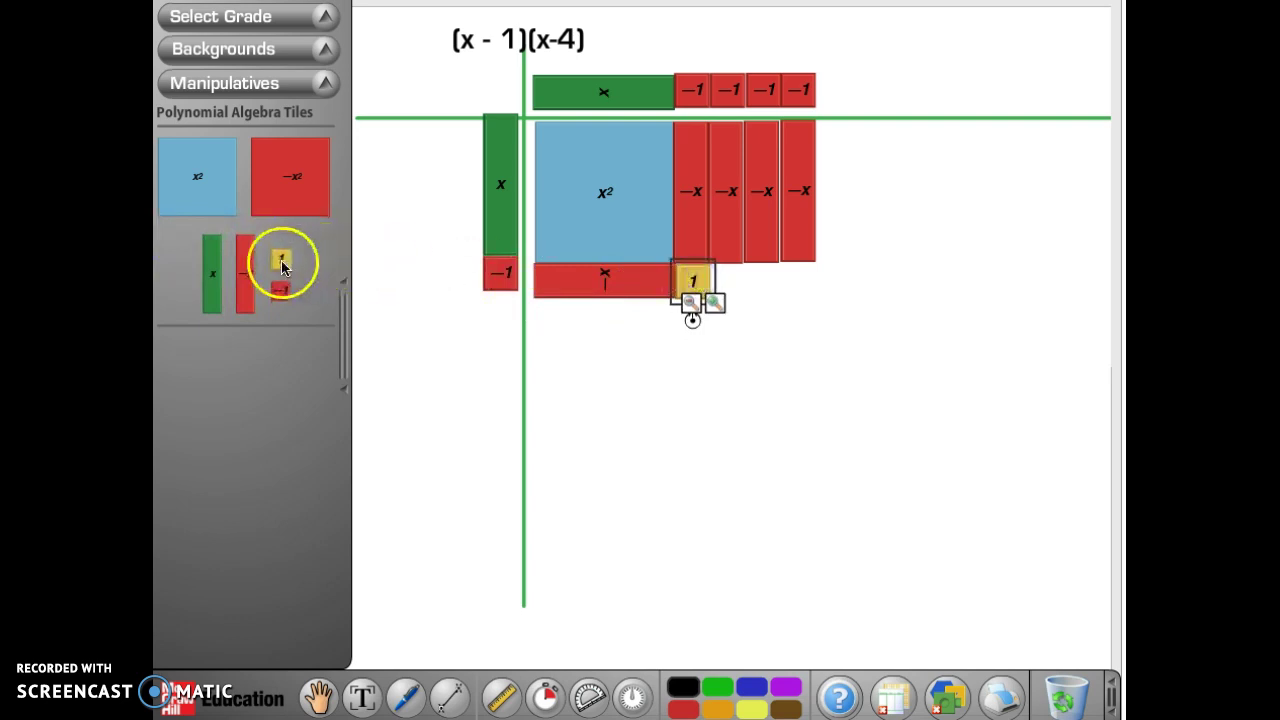
pyautogui.moveTo(280, 260); pyautogui.dragTo(731, 283)
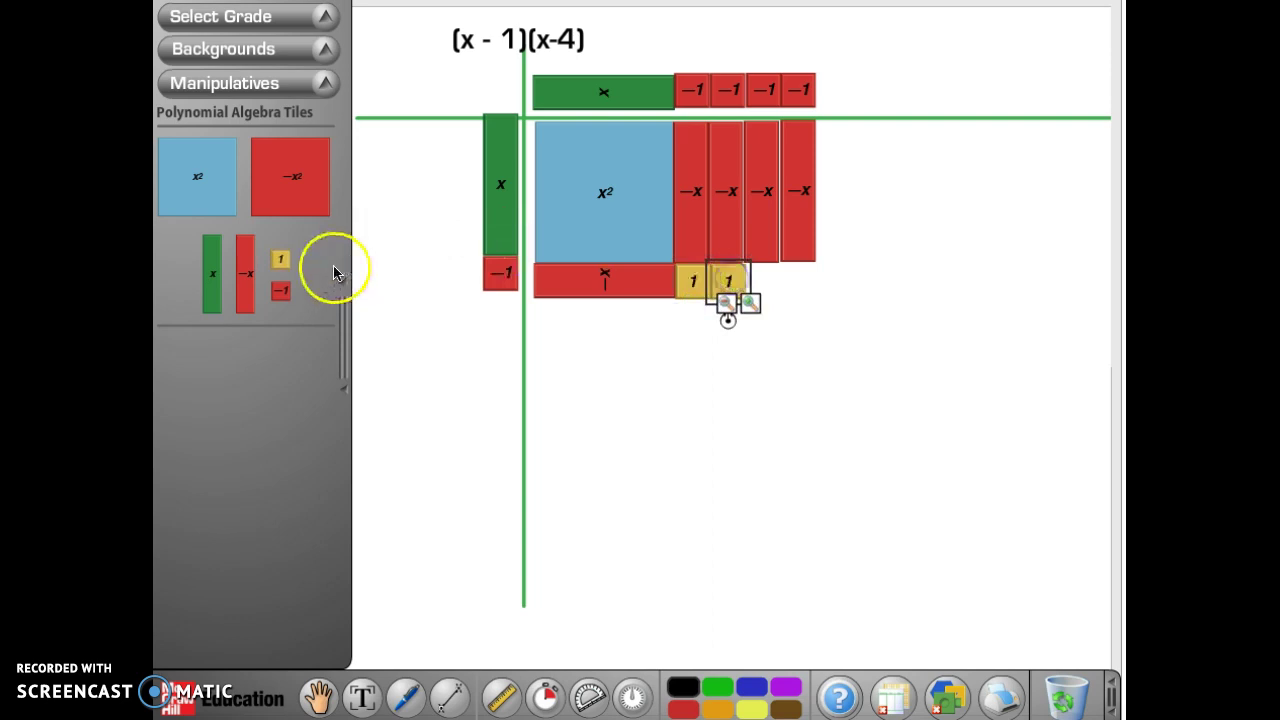
pyautogui.moveTo(287, 261); pyautogui.dragTo(761, 281)
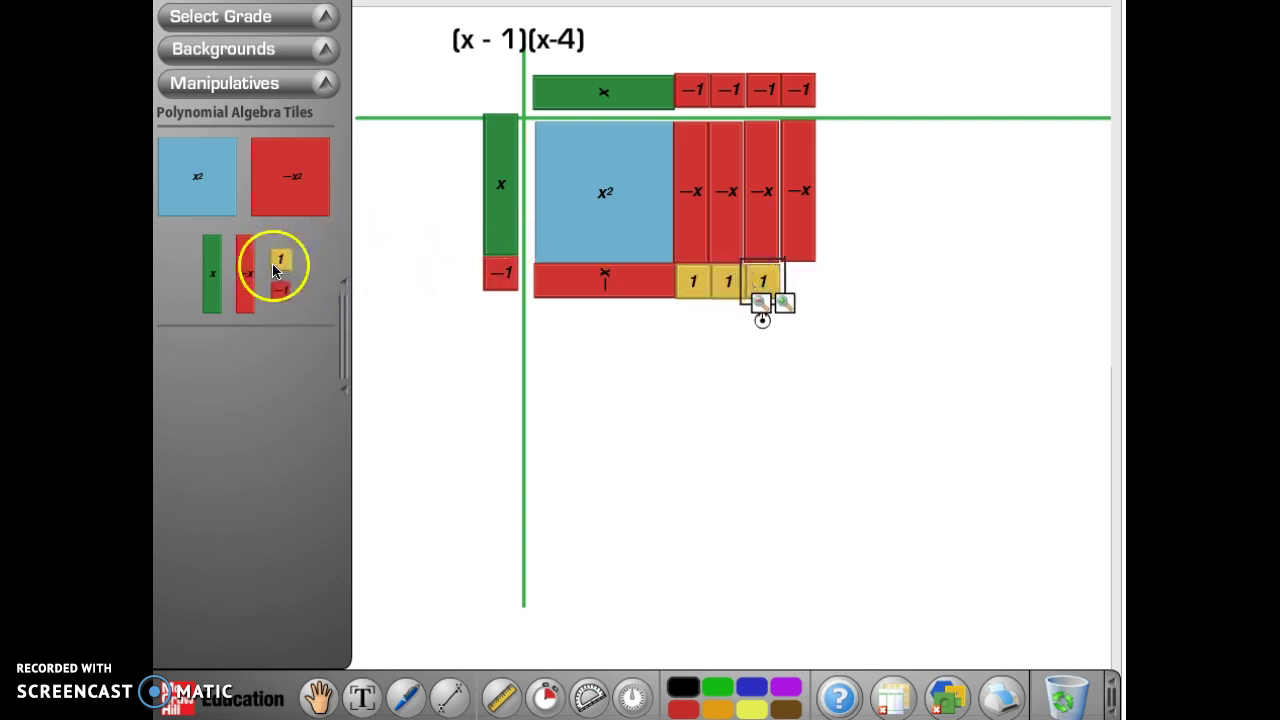
pyautogui.moveTo(279, 262); pyautogui.dragTo(799, 284)
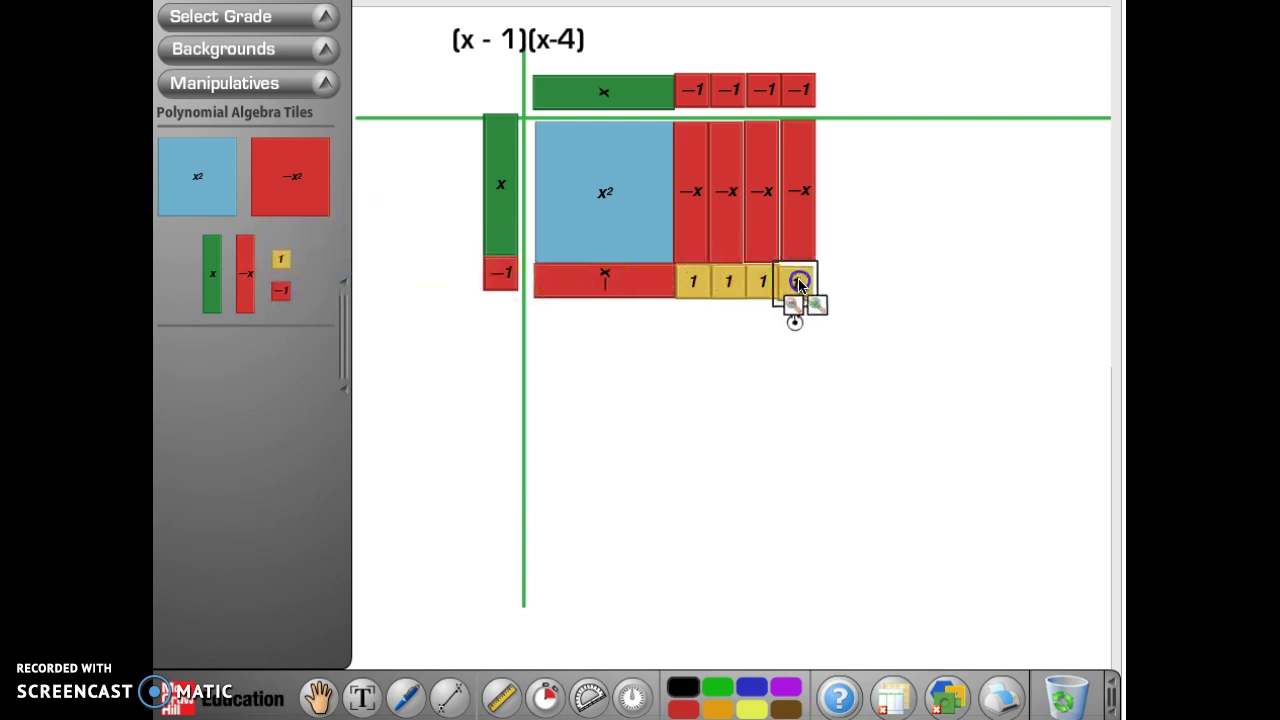
pyautogui.click(703, 439)
# Add a text label below the tile array with the expanded product "x^2 - 4x -1x + 4"
pyautogui.click(360, 696)
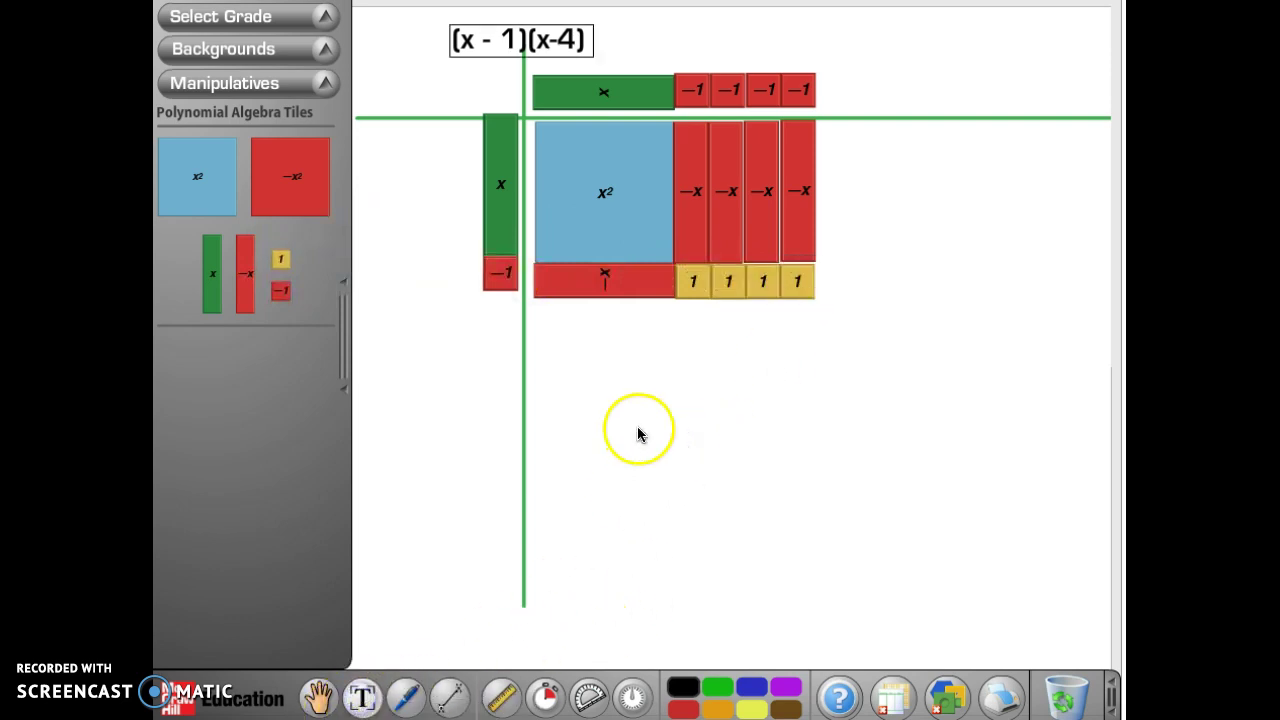
pyautogui.click(608, 385)
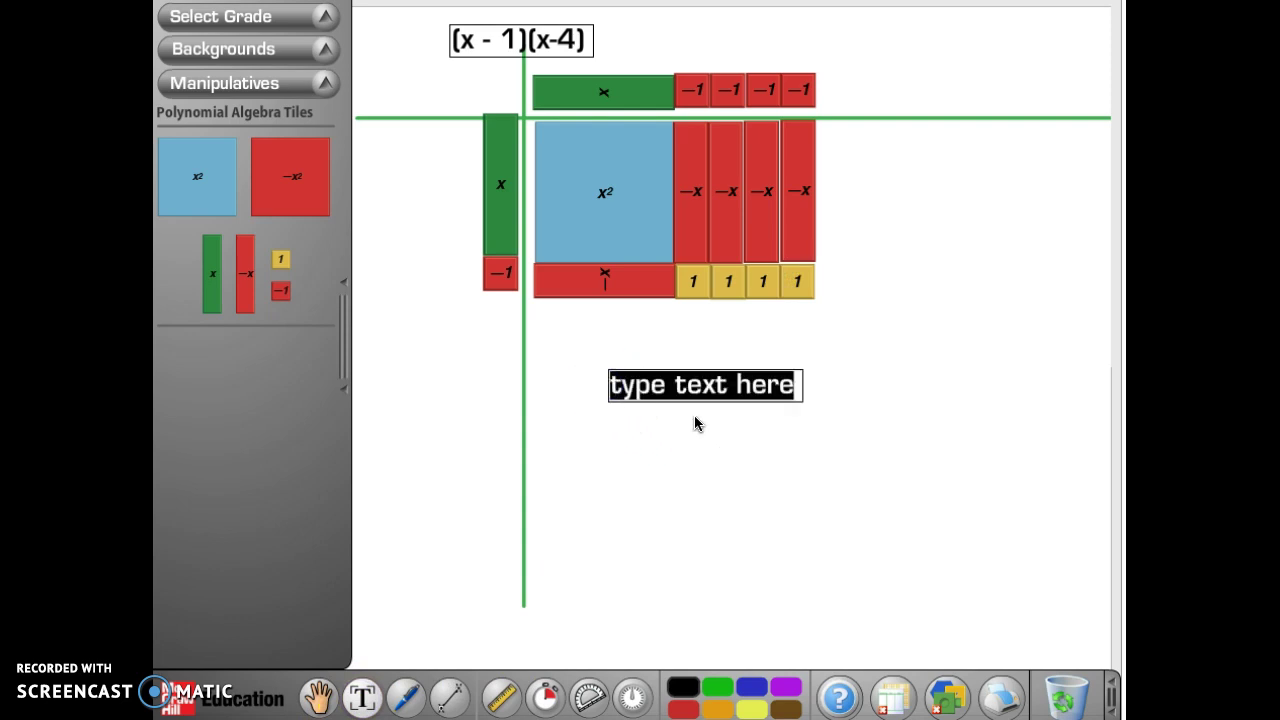
pyautogui.write('x^2')
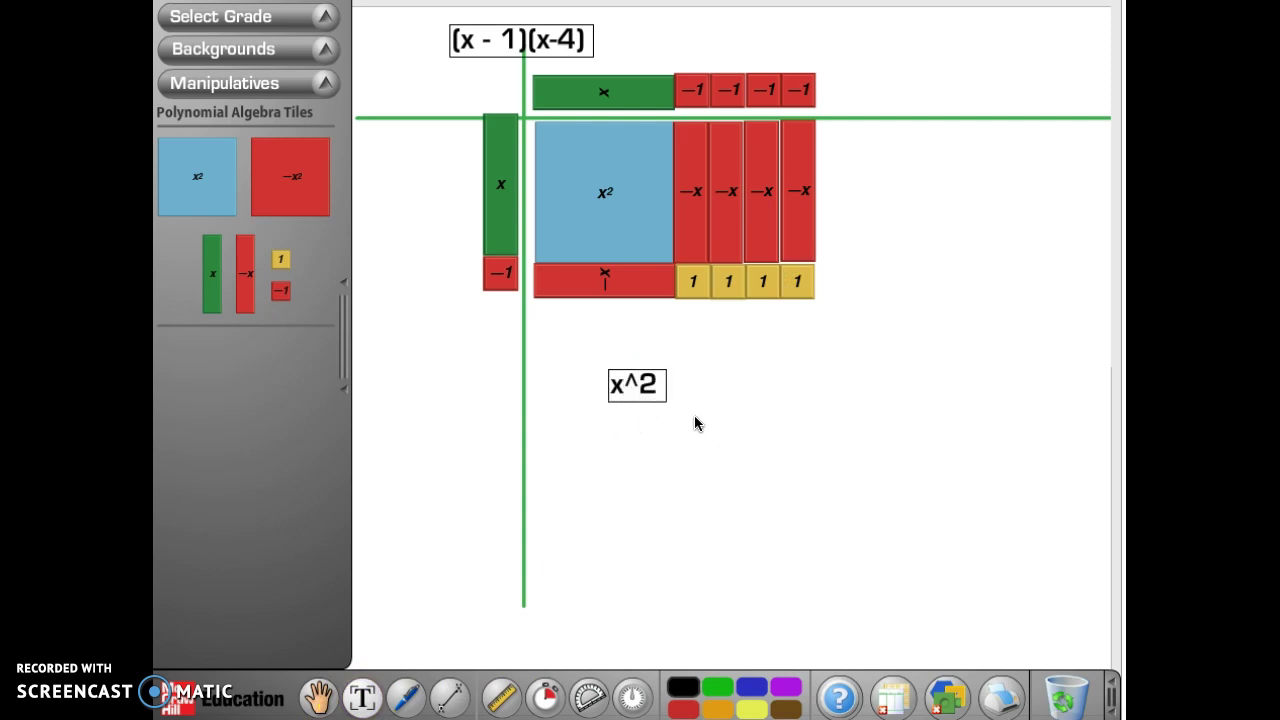
pyautogui.write(' - 5x +')
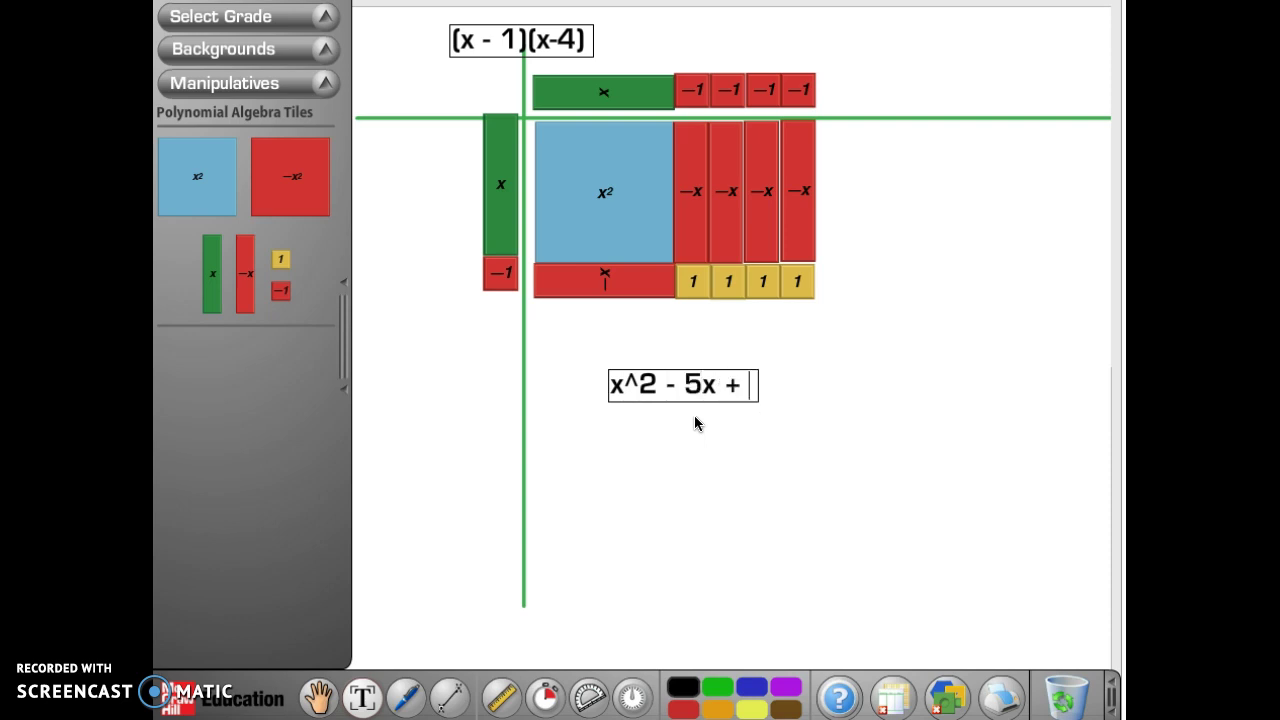
pyautogui.press('BackSpace')
pyautogui.press('BackSpace')
pyautogui.press('BackSpace')
pyautogui.press('BackSpace')
pyautogui.press('BackSpace')
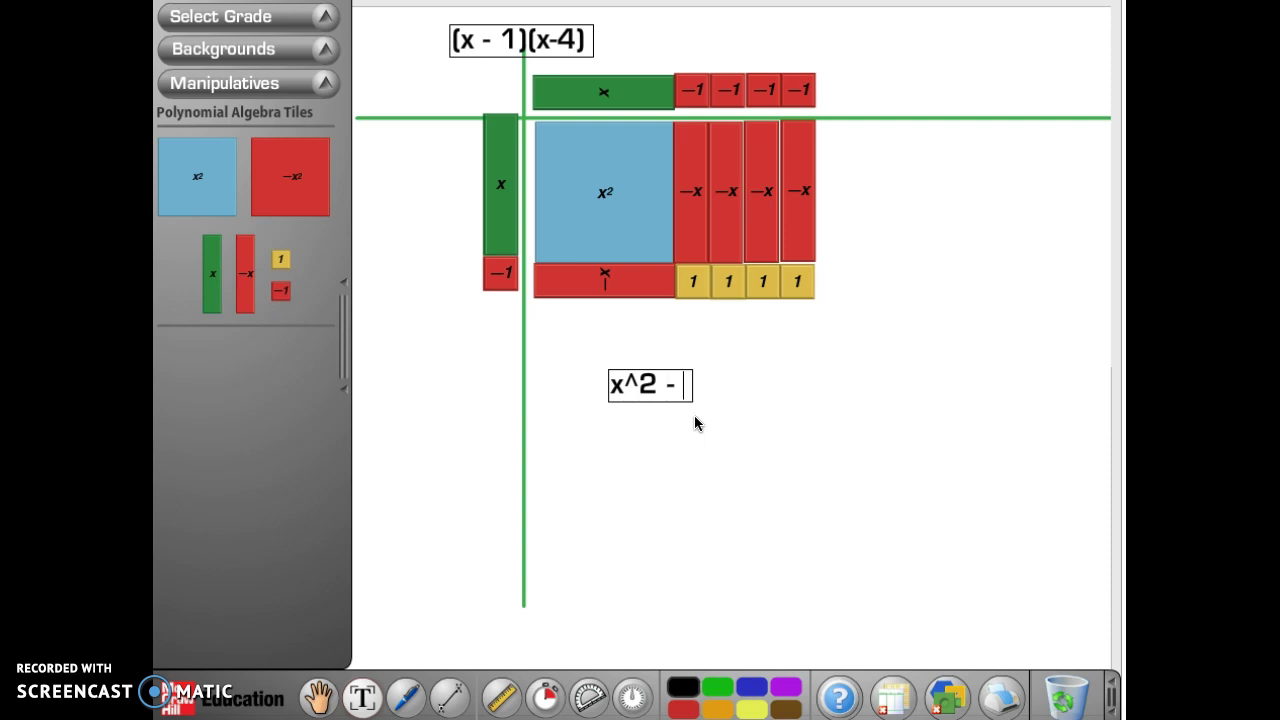
pyautogui.write('3')
pyautogui.press('BackSpace')
pyautogui.write('4x -1x ')
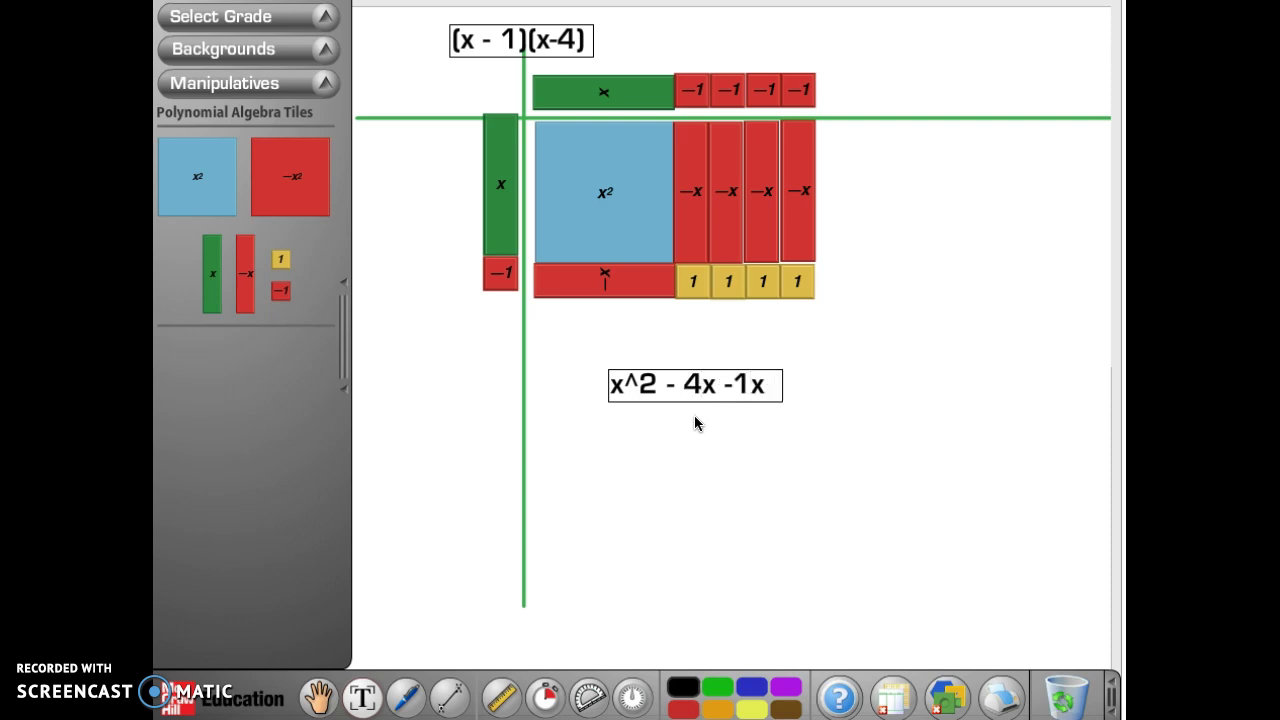
pyautogui.write('+ 4')
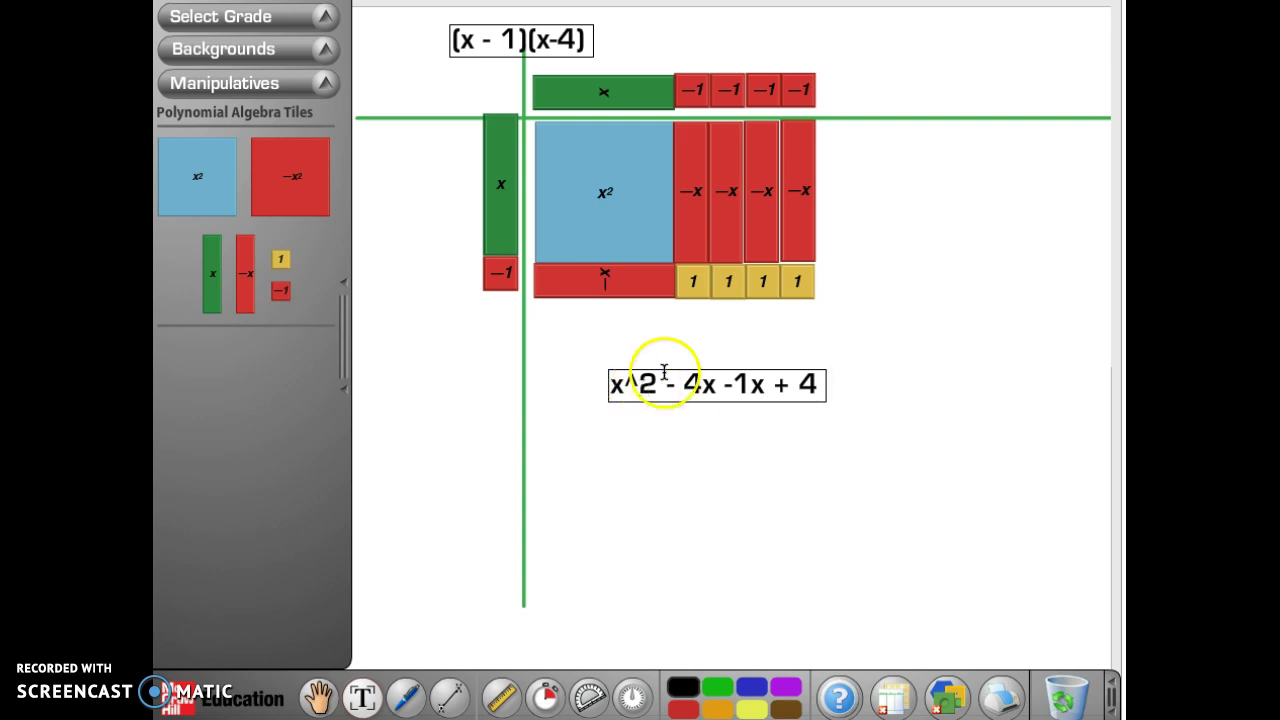
# Combine the two x terms in the product label so that it reads "x^2 - 5x + 4"
pyautogui.click(741, 384)
pyautogui.moveTo(738, 384); pyautogui.dragTo(696, 386)
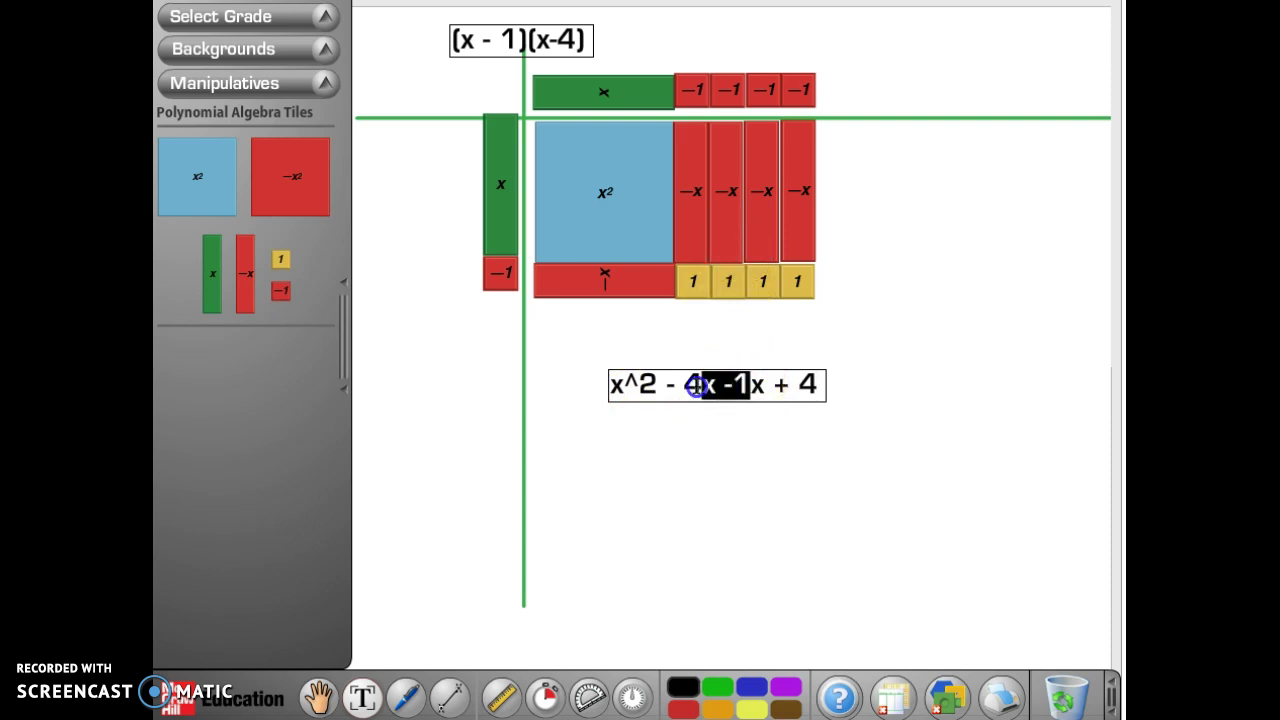
pyautogui.press('BackSpace')
pyautogui.press('BackSpace')
pyautogui.write('5')
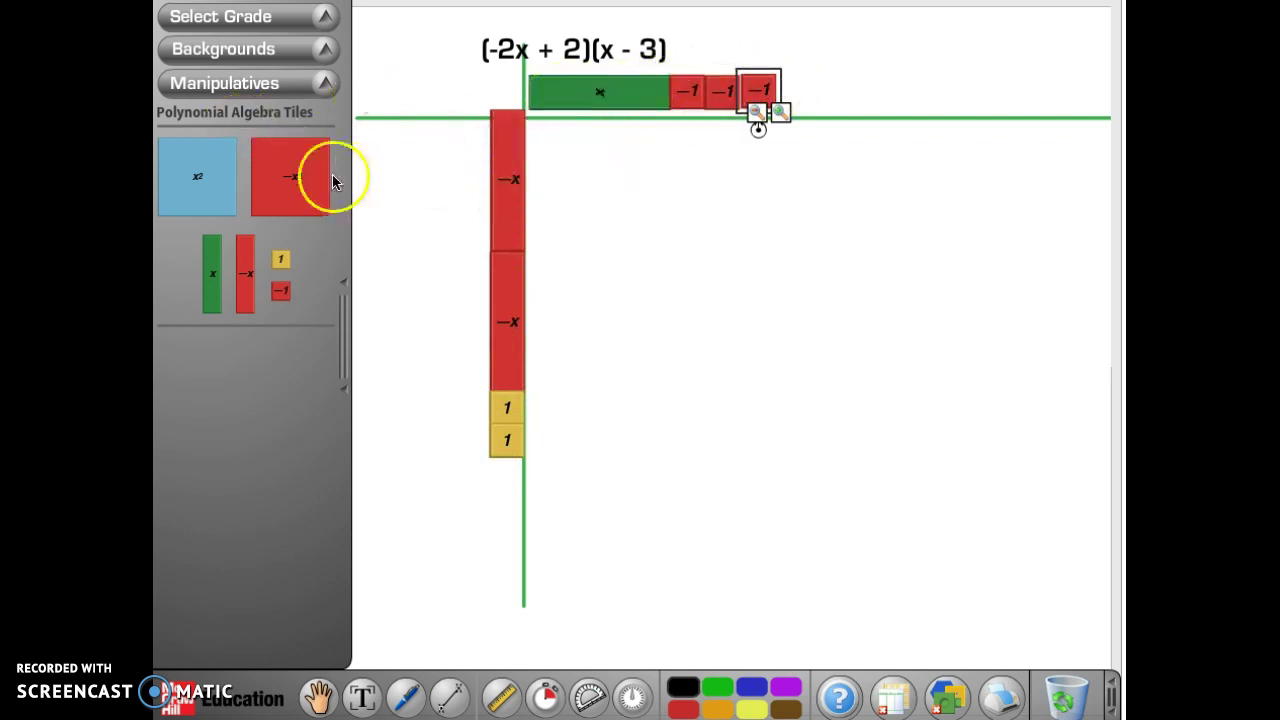
# Stack two −x² tiles beside the −x factor tiles and place six vertical x tiles in two rows of three beneath the −1 factors
pyautogui.moveTo(295, 178)
pyautogui.mouseDown()
pyautogui.moveTo(560, 191)
pyautogui.moveTo(583, 171)
pyautogui.moveTo(604, 188)
pyautogui.mouseUp()
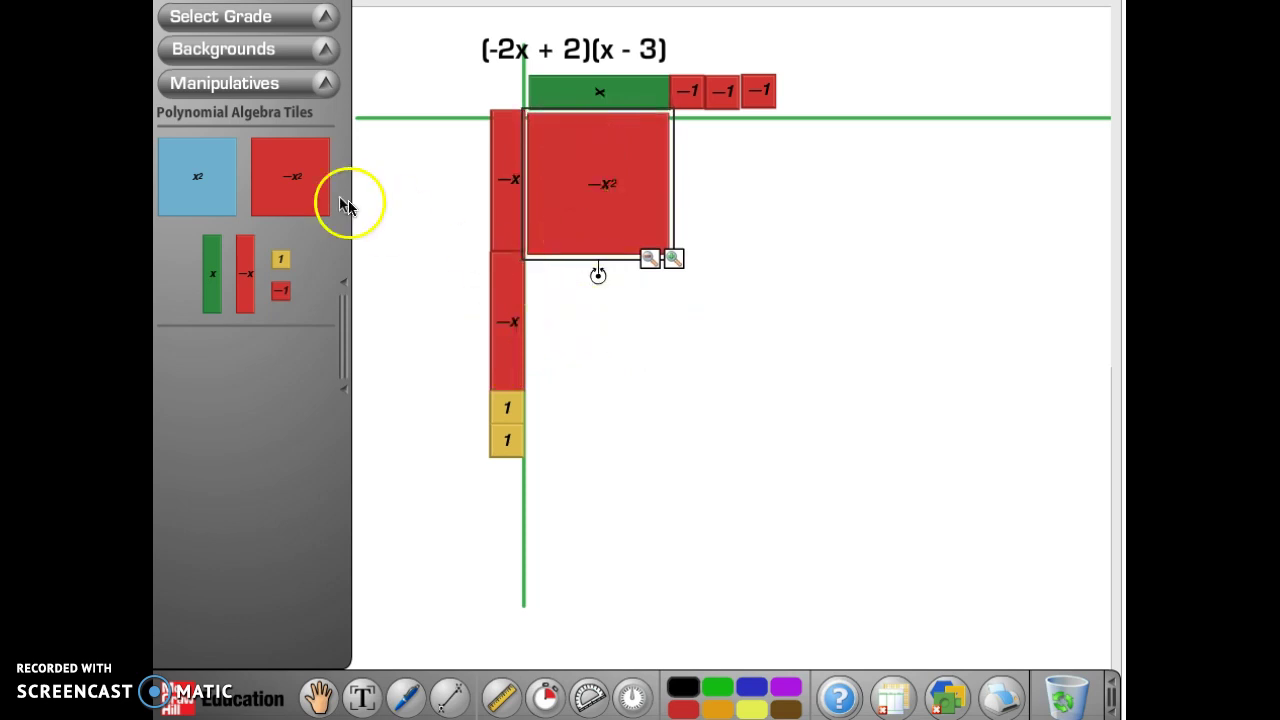
pyautogui.moveTo(330, 205)
pyautogui.mouseDown()
pyautogui.moveTo(603, 314)
pyautogui.moveTo(604, 326)
pyautogui.mouseUp()
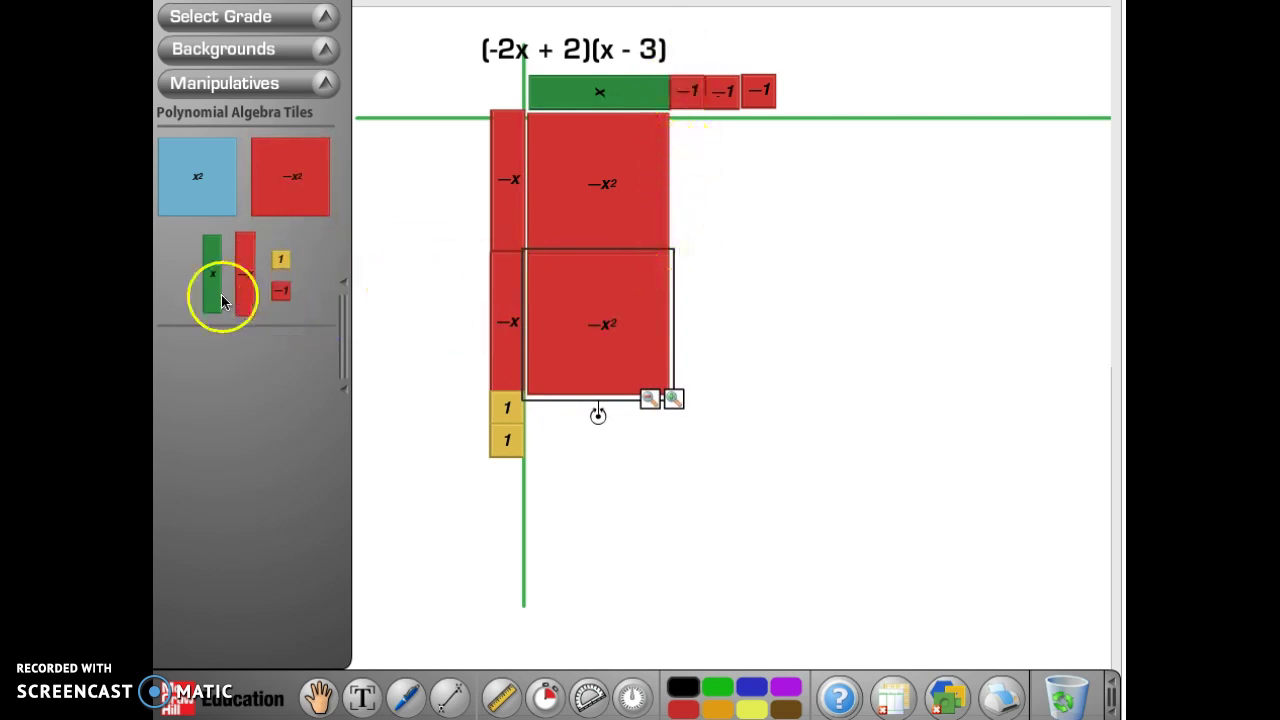
pyautogui.moveTo(222, 287)
pyautogui.mouseDown()
pyautogui.moveTo(700, 151)
pyautogui.moveTo(691, 193)
pyautogui.mouseUp()
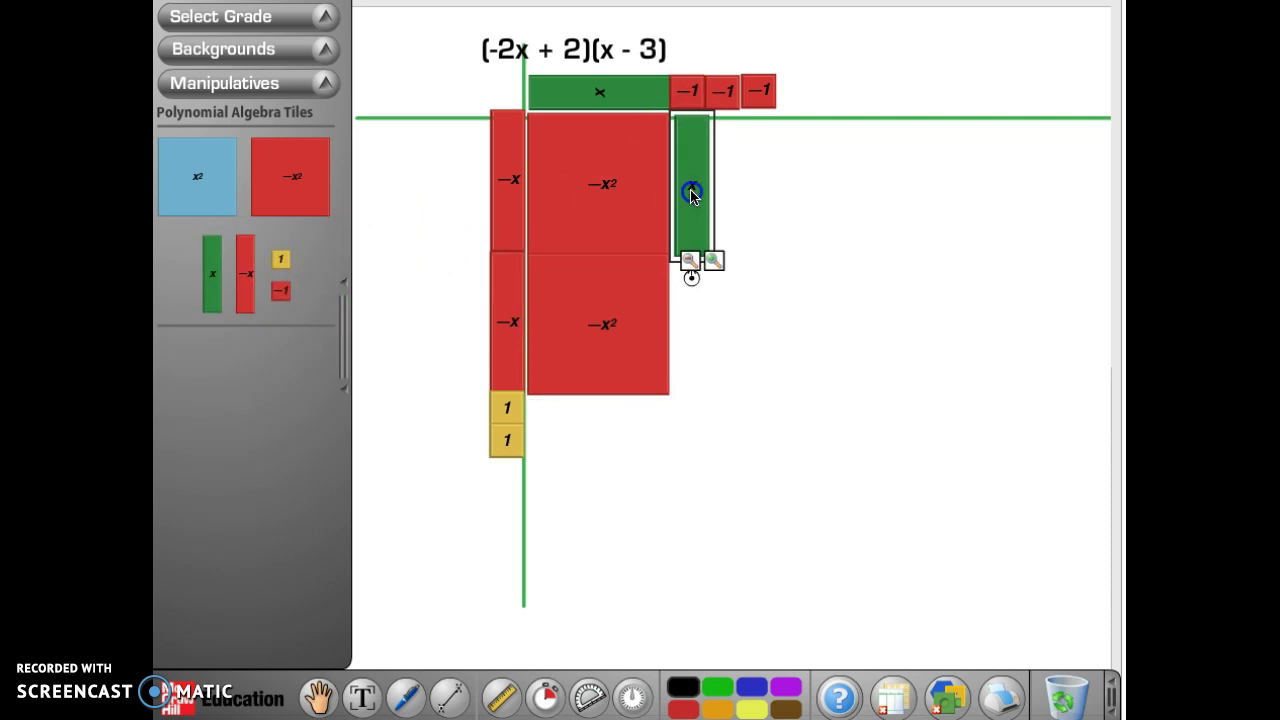
pyautogui.moveTo(214, 275); pyautogui.dragTo(728, 180)
pyautogui.moveTo(229, 297); pyautogui.dragTo(758, 172)
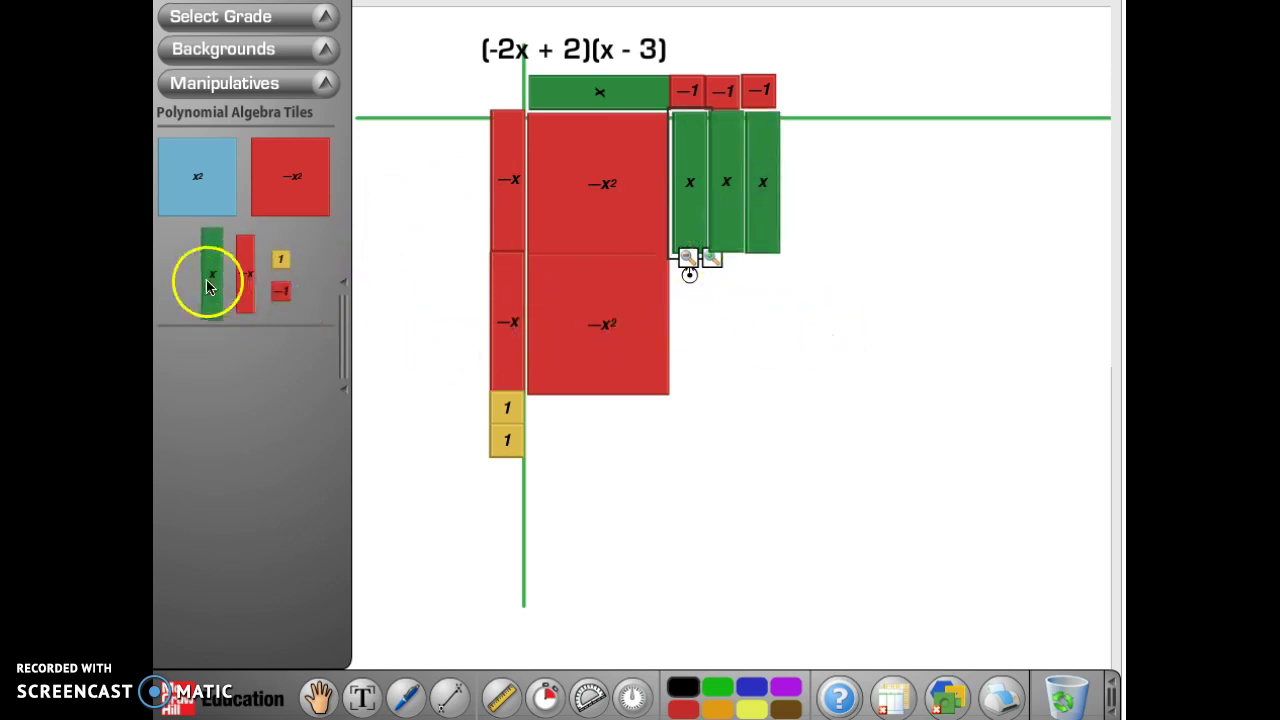
pyautogui.moveTo(208, 279); pyautogui.dragTo(690, 326)
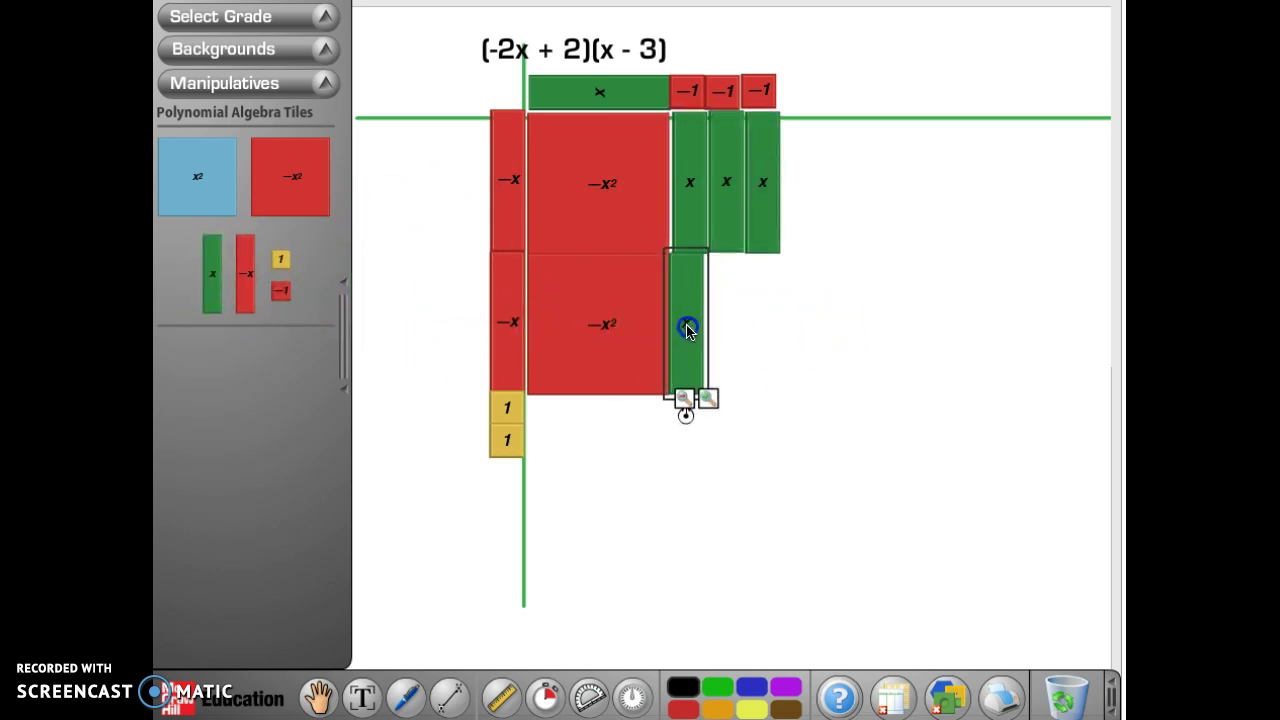
pyautogui.moveTo(211, 276); pyautogui.dragTo(717, 322)
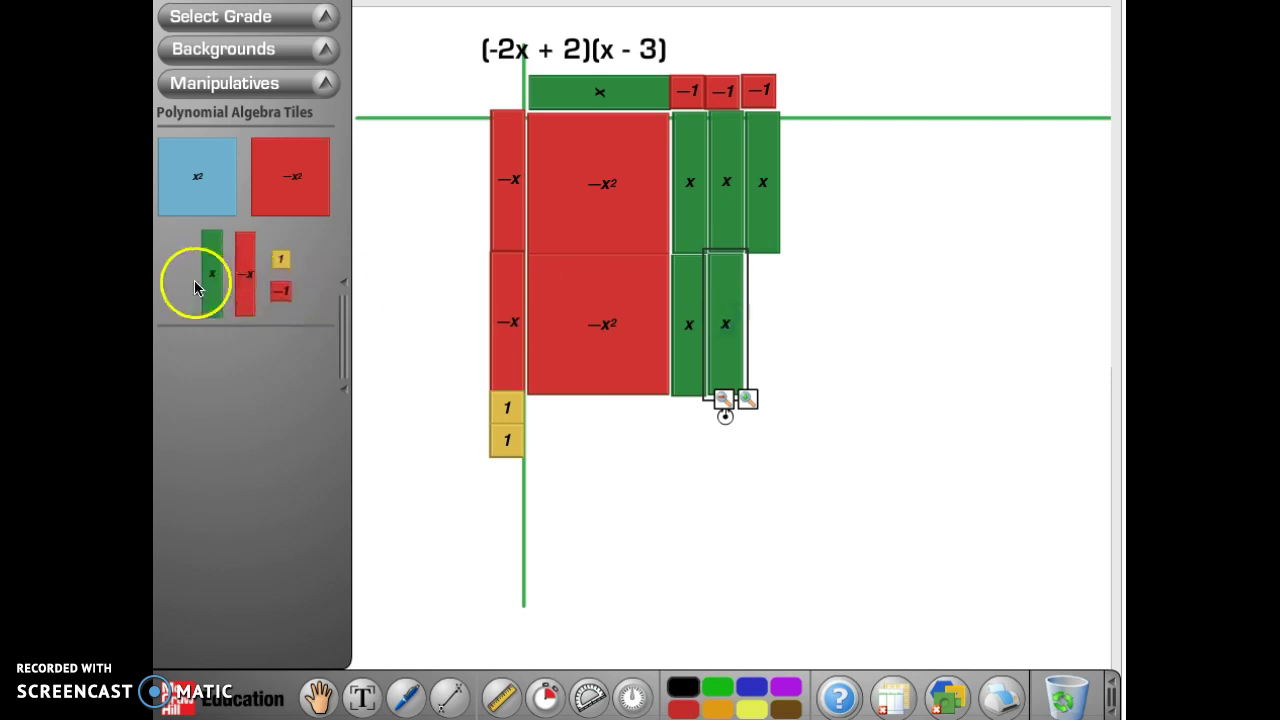
pyautogui.moveTo(211, 280); pyautogui.dragTo(760, 338)
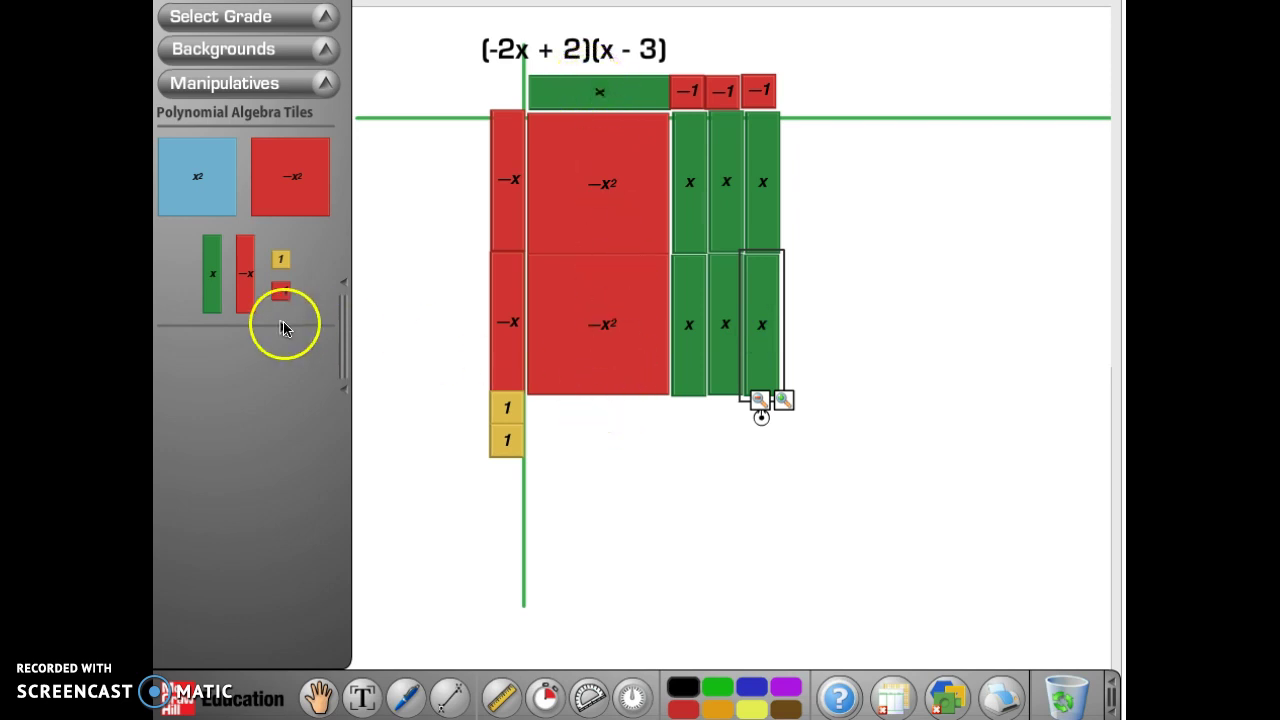
# Place two x tiles rotated to horizontal beneath the lower −x² tile, level with the two 1 factor tiles
pyautogui.moveTo(212, 292); pyautogui.dragTo(620, 466)
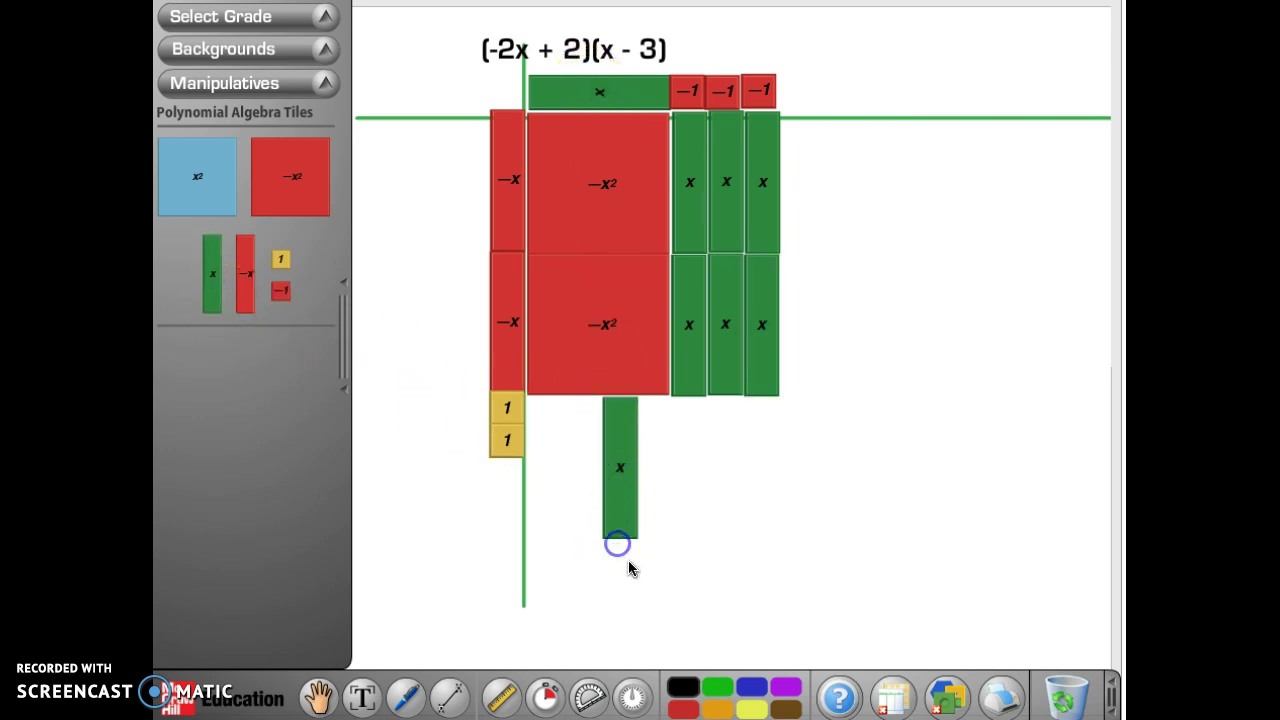
pyautogui.moveTo(620, 565); pyautogui.dragTo(671, 410)
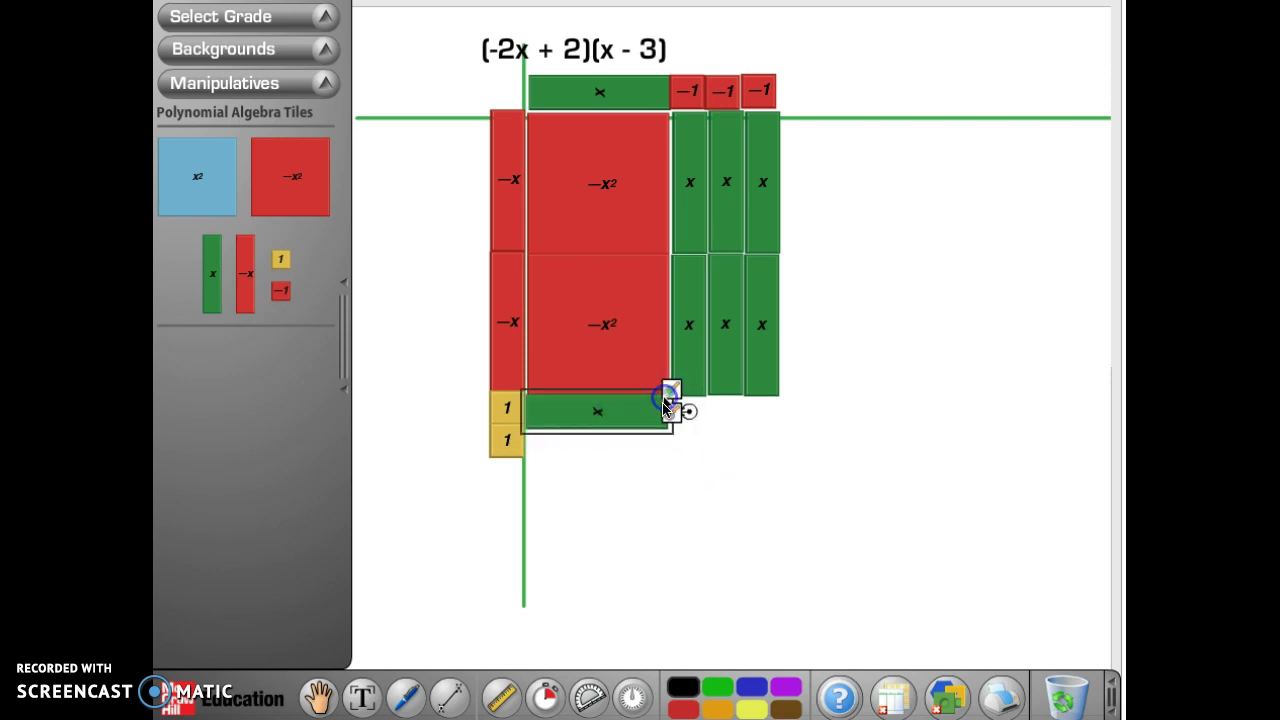
pyautogui.moveTo(211, 274); pyautogui.dragTo(690, 515)
pyautogui.click(600, 567)
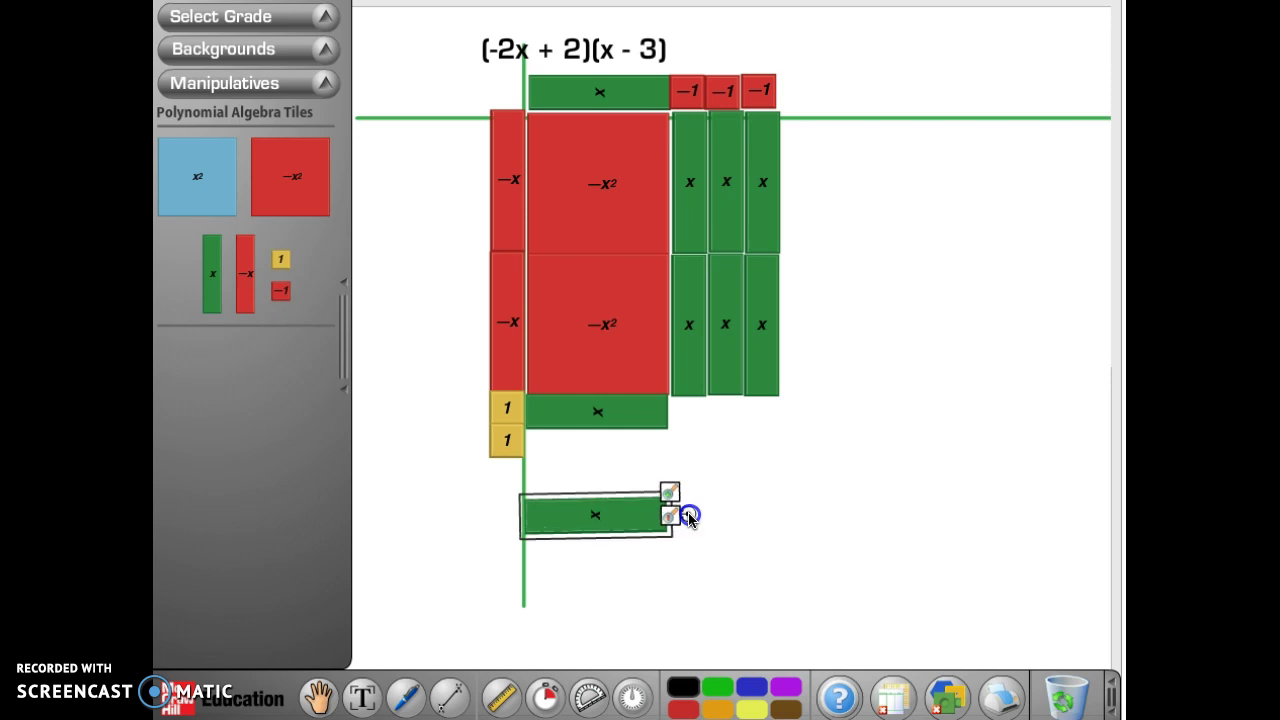
pyautogui.moveTo(611, 527); pyautogui.dragTo(614, 455)
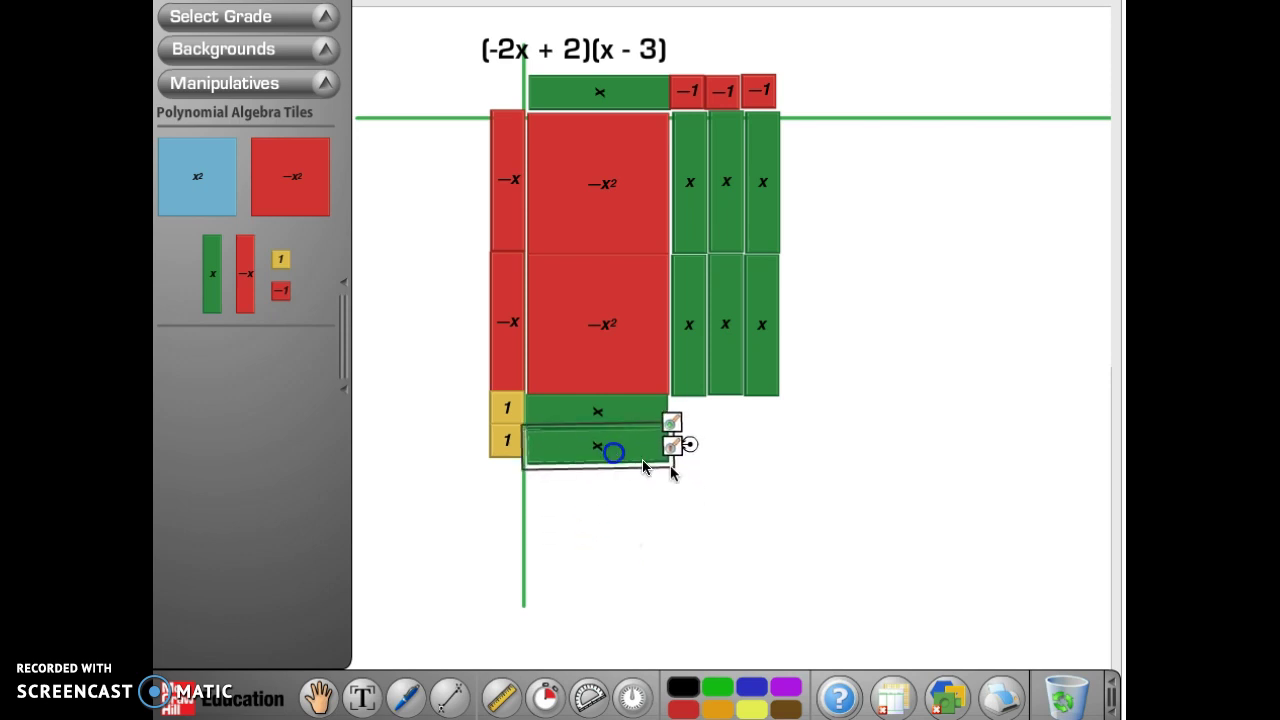
pyautogui.click(714, 477)
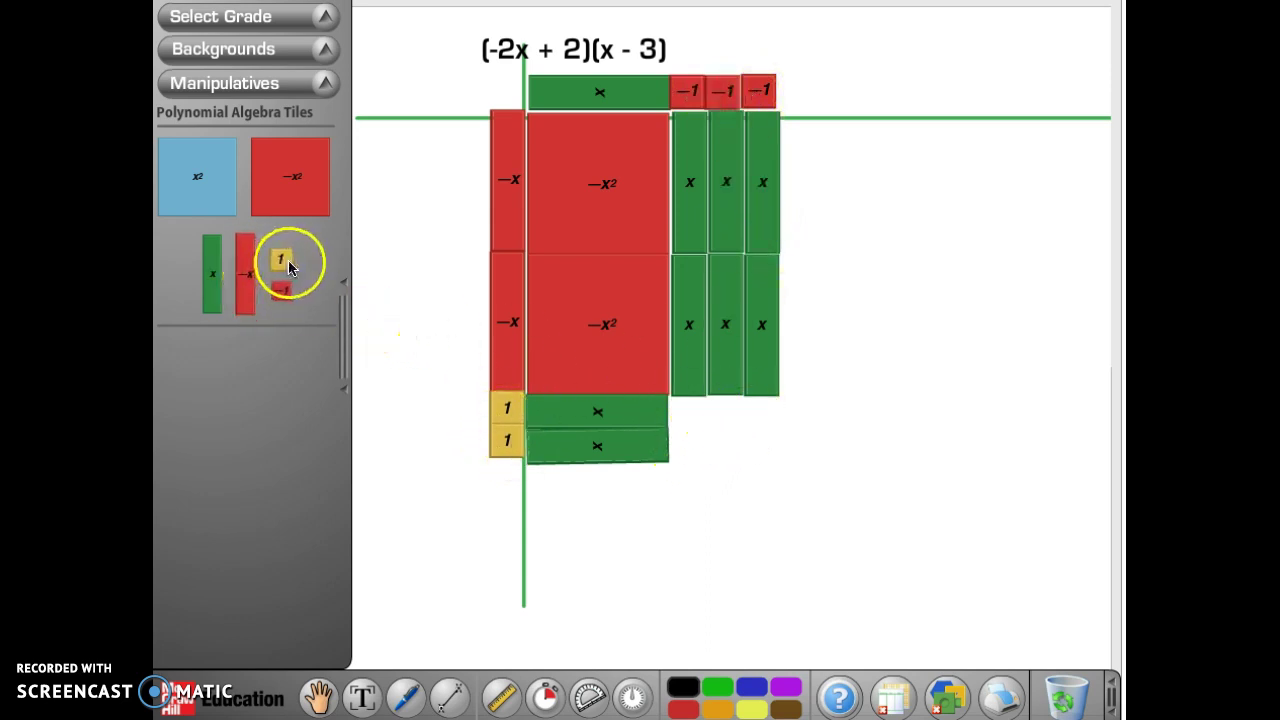
# Place six −1 tiles in two rows of three beneath the vertical x tiles, level with the horizontal x tiles
pyautogui.moveTo(278, 287); pyautogui.dragTo(684, 410)
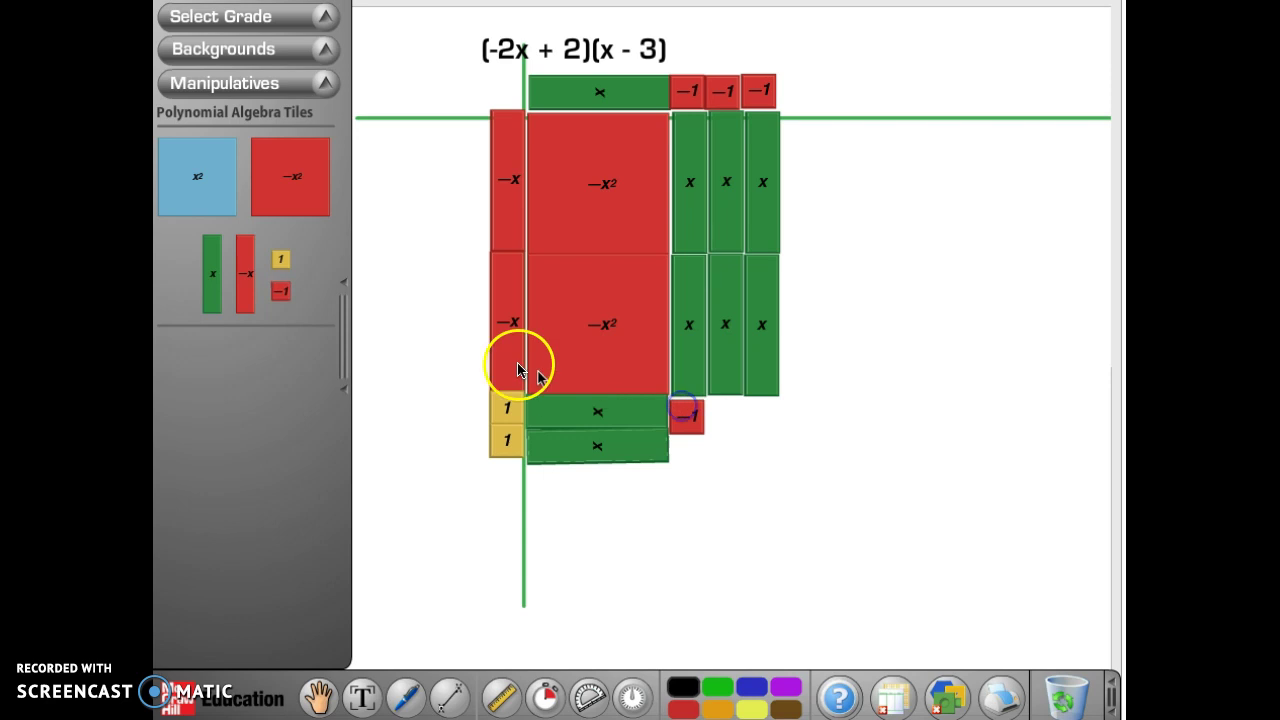
pyautogui.moveTo(283, 288); pyautogui.dragTo(724, 418)
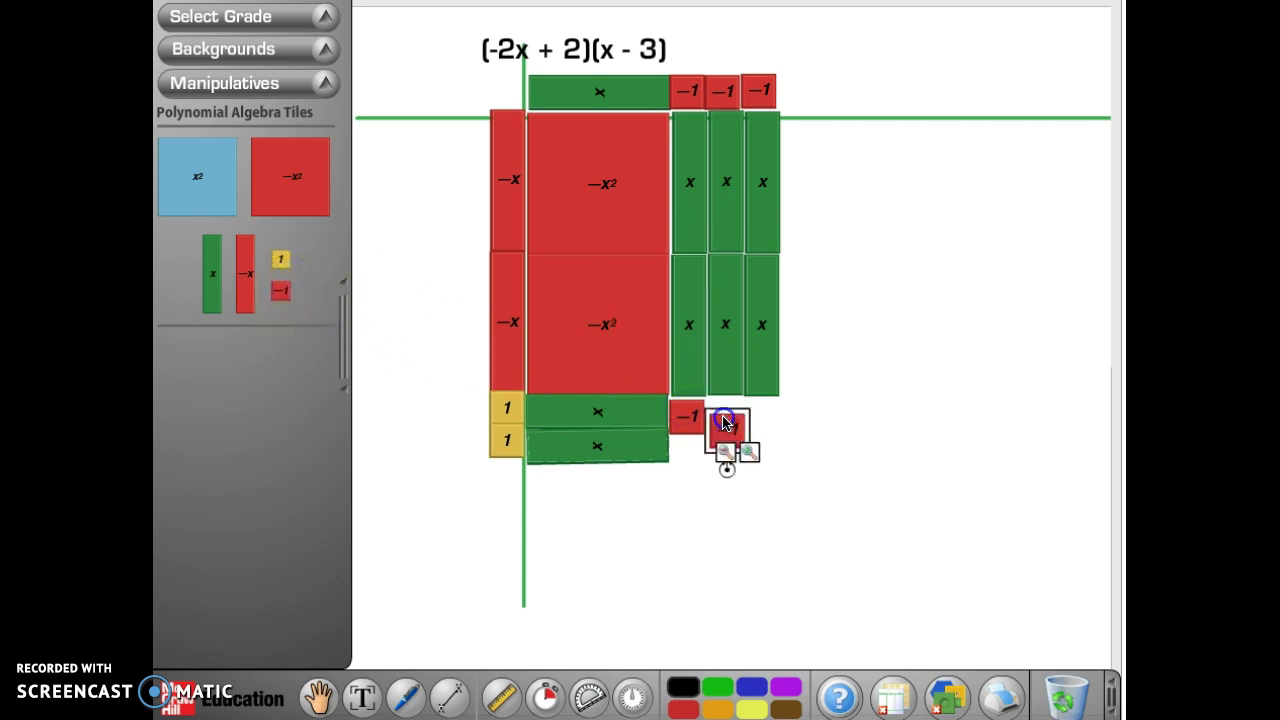
pyautogui.moveTo(283, 291); pyautogui.dragTo(760, 420)
pyautogui.click(763, 420)
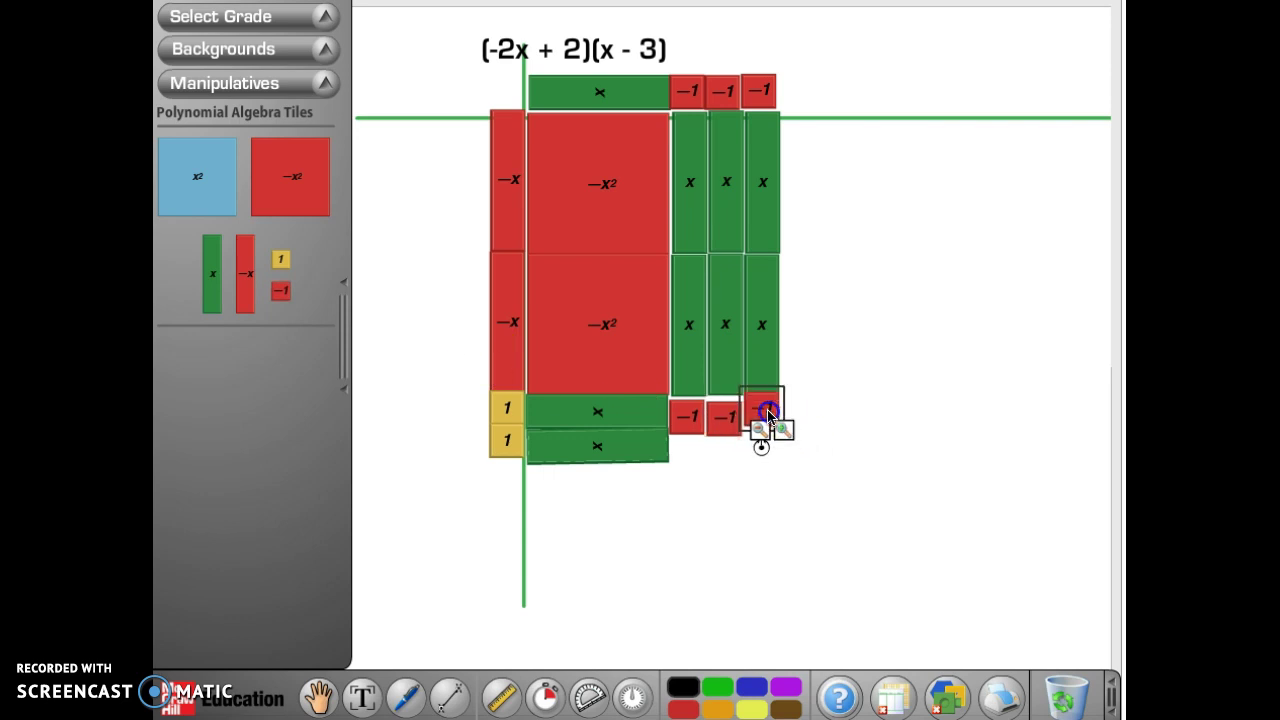
pyautogui.click(723, 428)
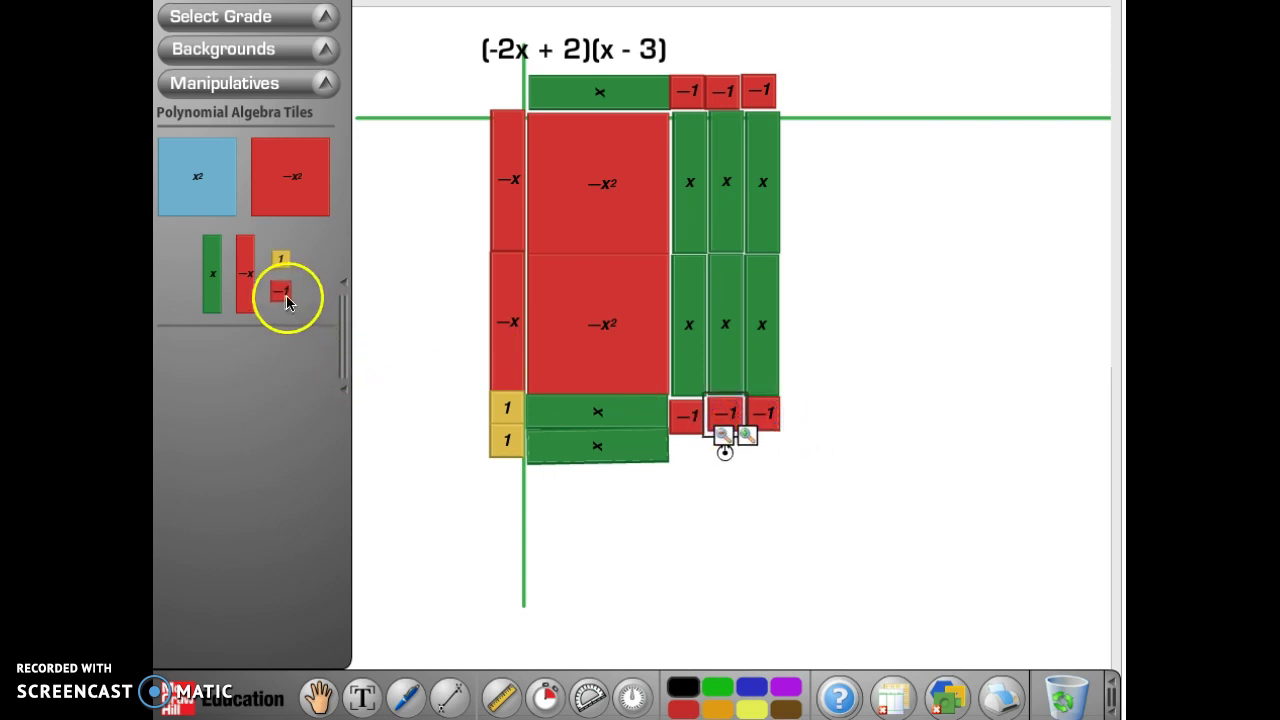
pyautogui.moveTo(283, 291); pyautogui.dragTo(686, 445)
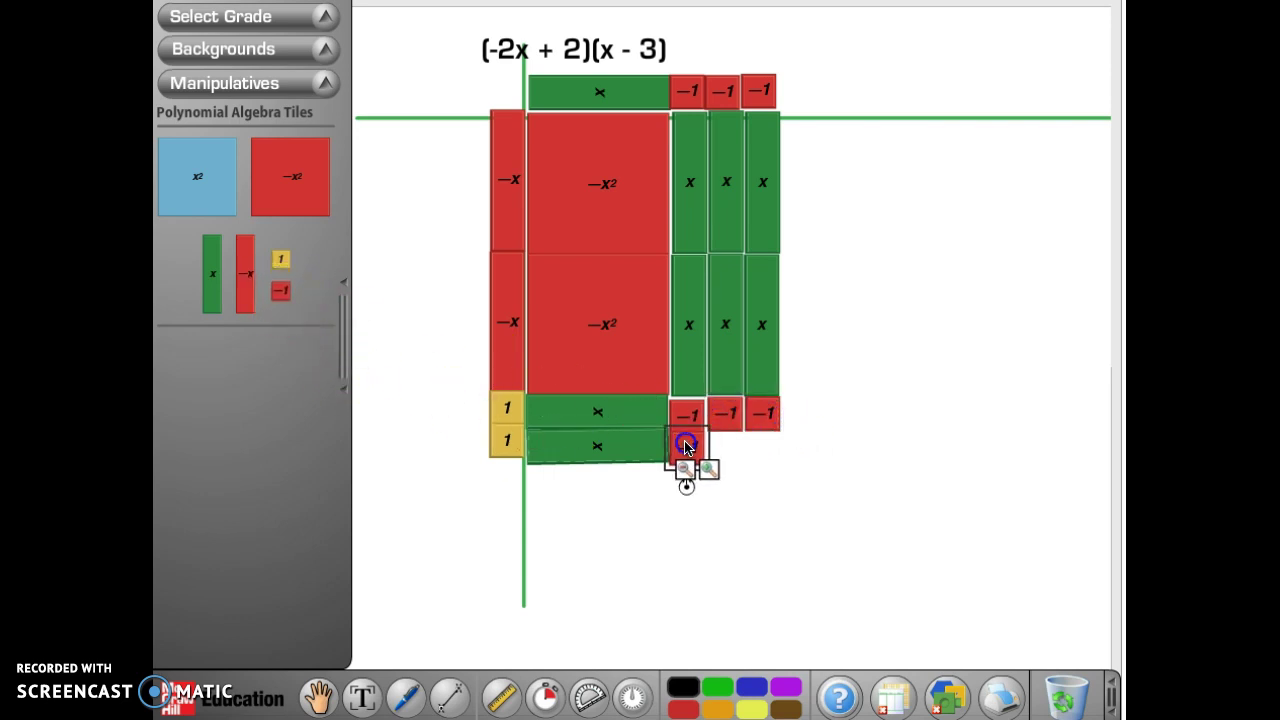
pyautogui.moveTo(283, 291); pyautogui.dragTo(724, 446)
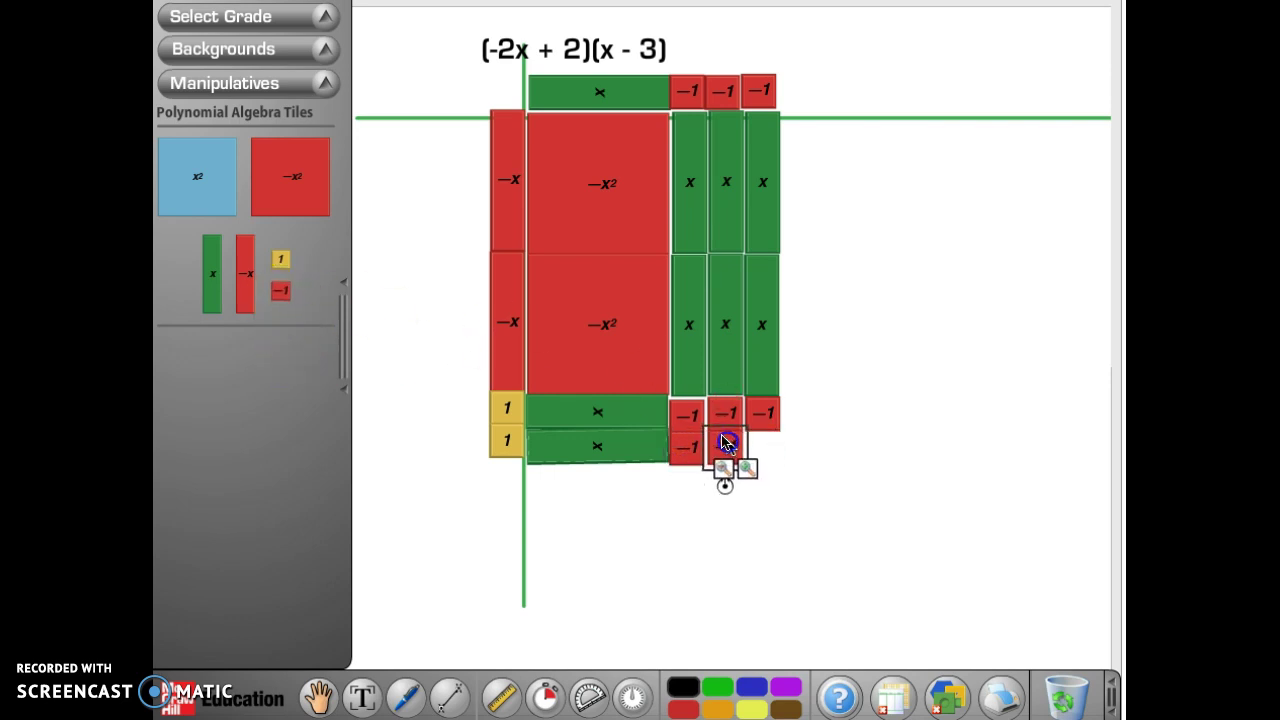
pyautogui.moveTo(255, 313); pyautogui.dragTo(760, 451)
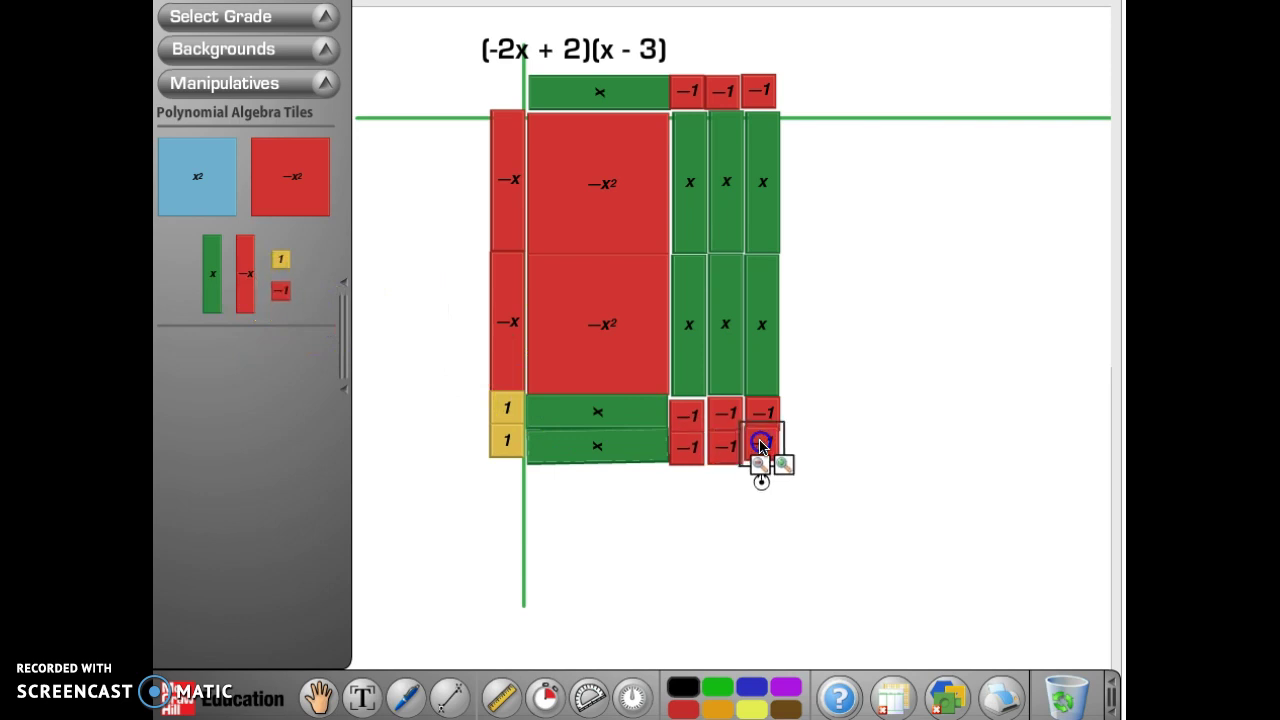
pyautogui.click(732, 521)
pyautogui.click(362, 696)
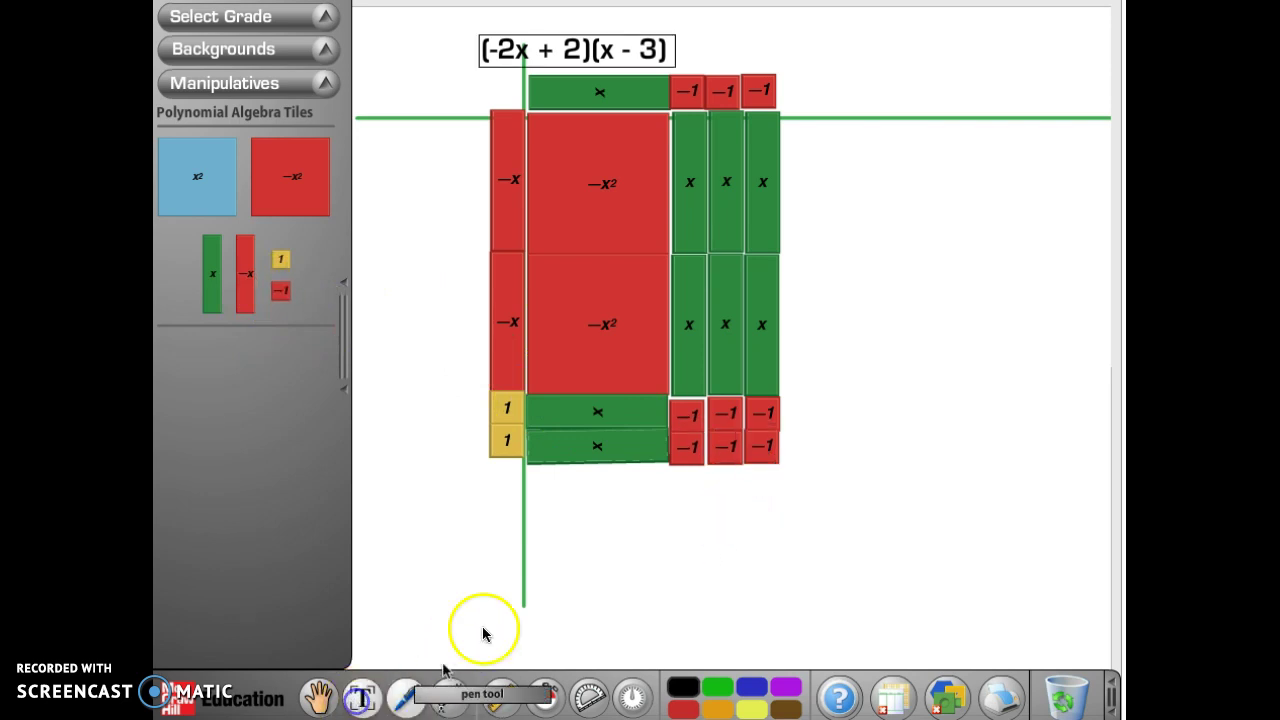
pyautogui.click(540, 531)
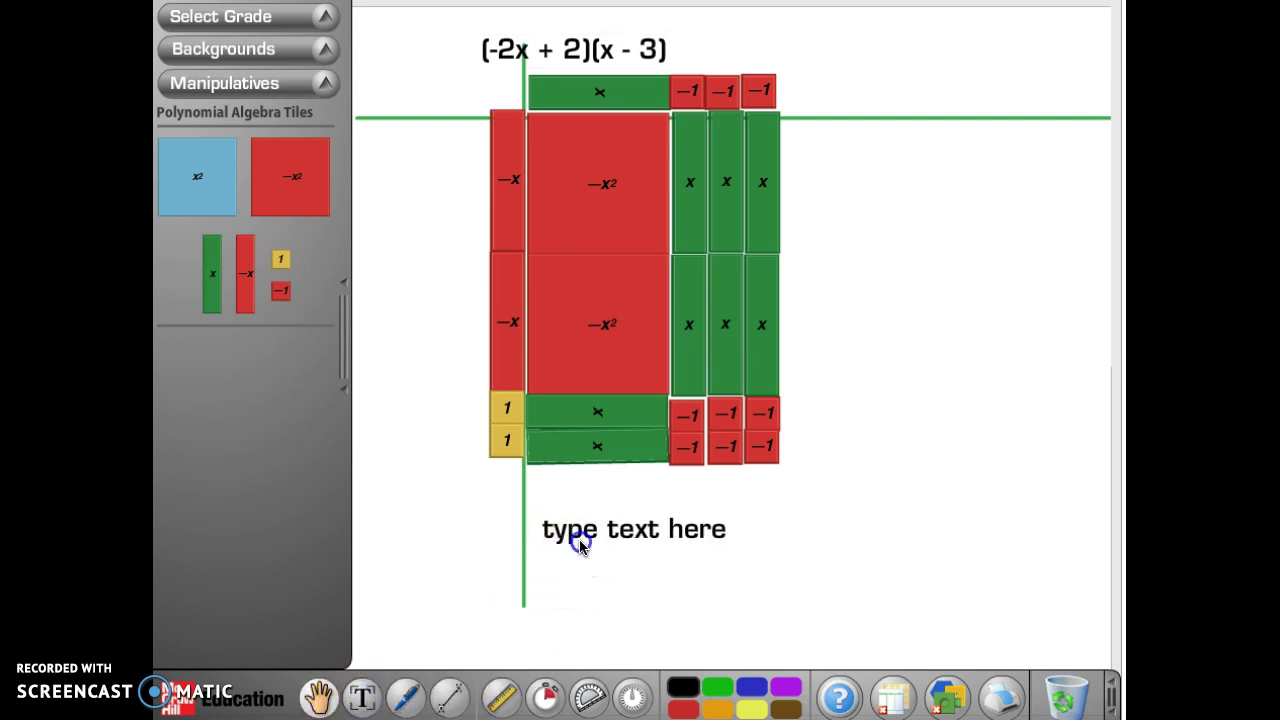
pyautogui.click(582, 536)
pyautogui.click(640, 539)
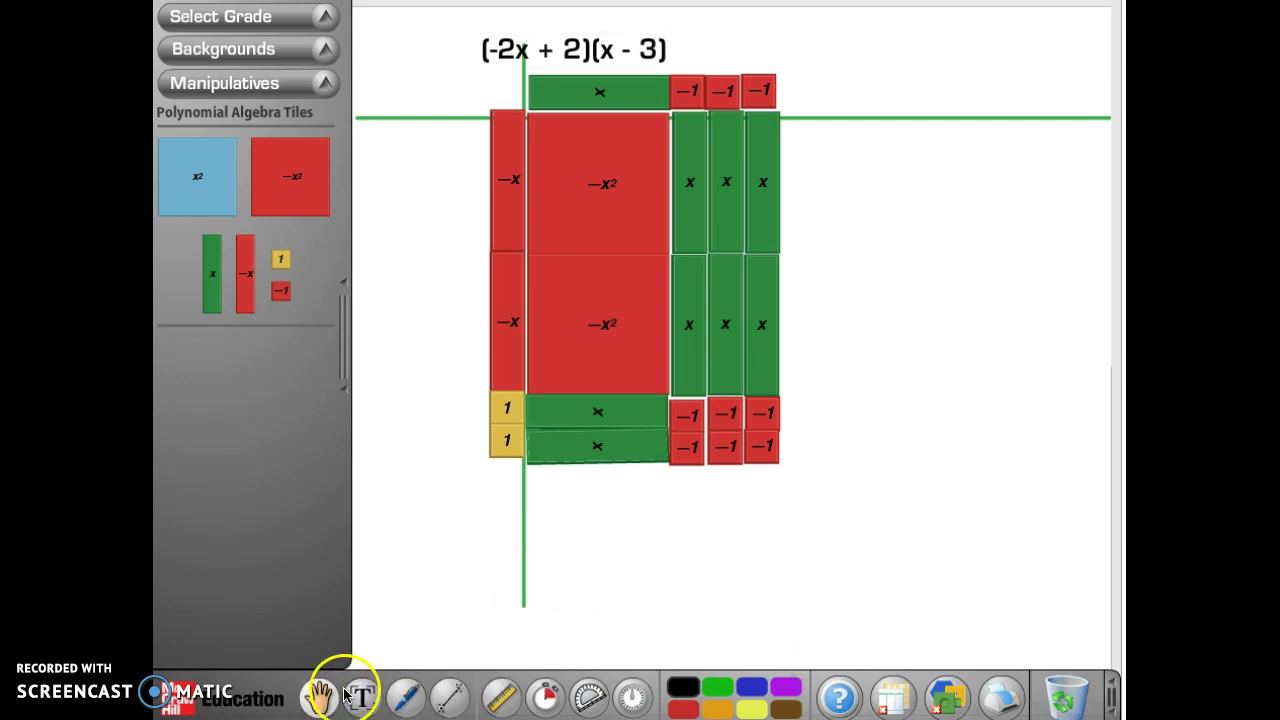
pyautogui.click(594, 606)
pyautogui.click(400, 692)
pyautogui.click(372, 697)
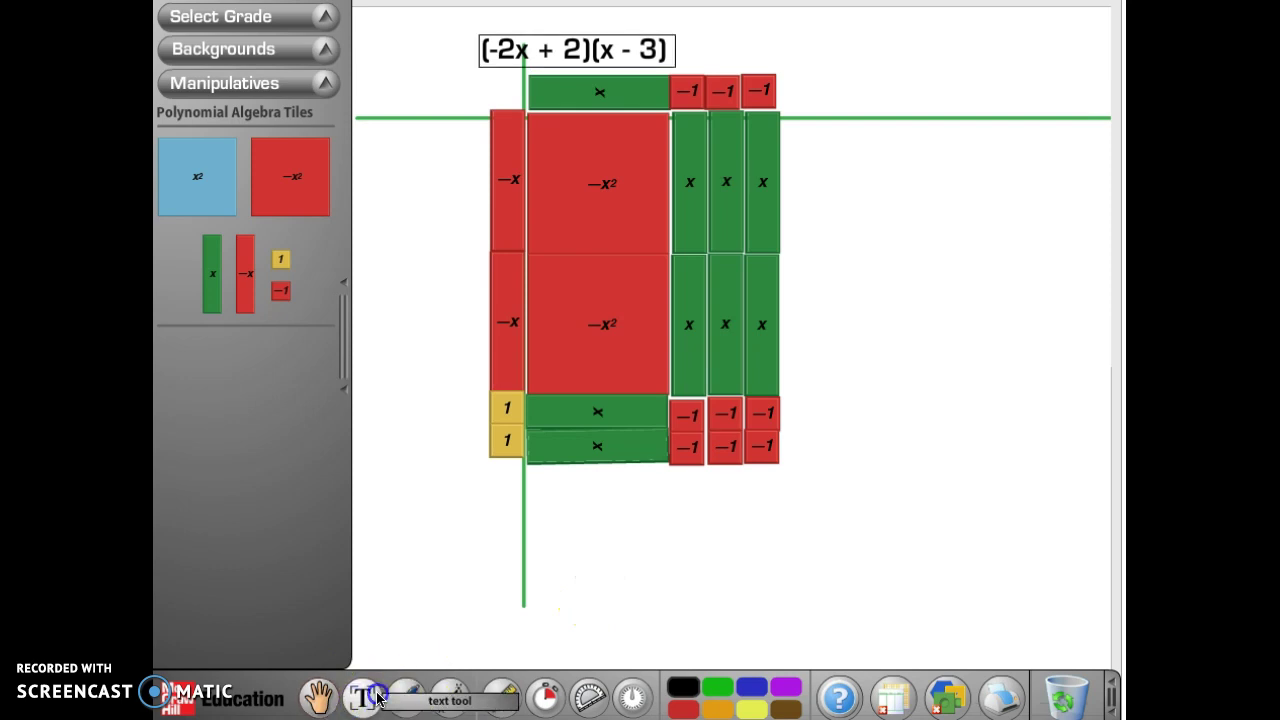
pyautogui.click(547, 518)
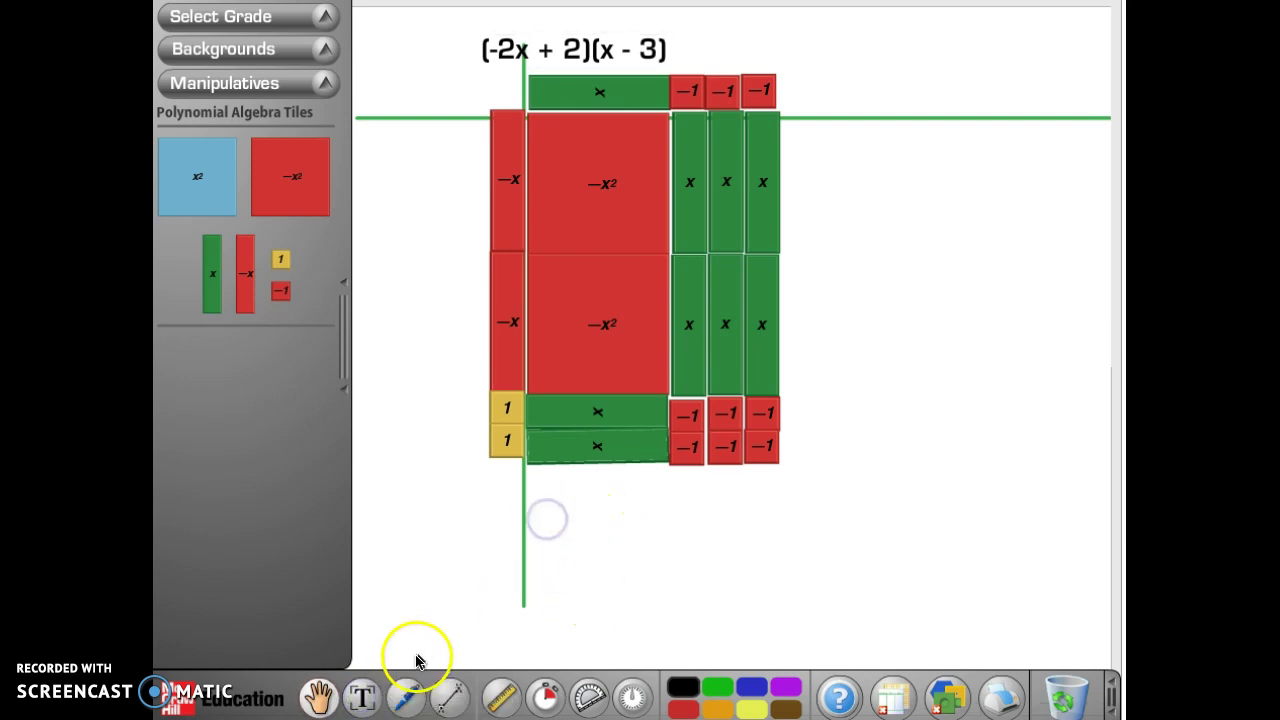
# Add a text label below the tile array with the expanded product "-2x^2 + 6x +2x -6"
pyautogui.click(362, 697)
pyautogui.click(566, 501)
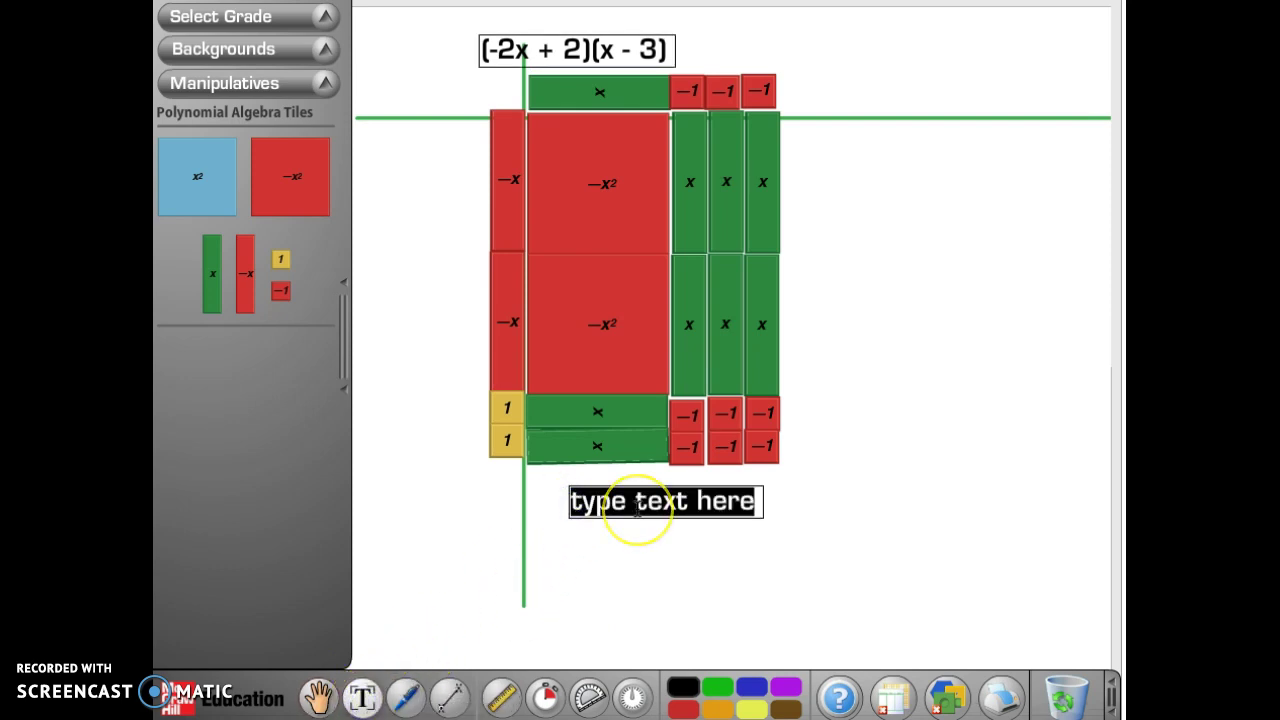
pyautogui.press('BackSpace')
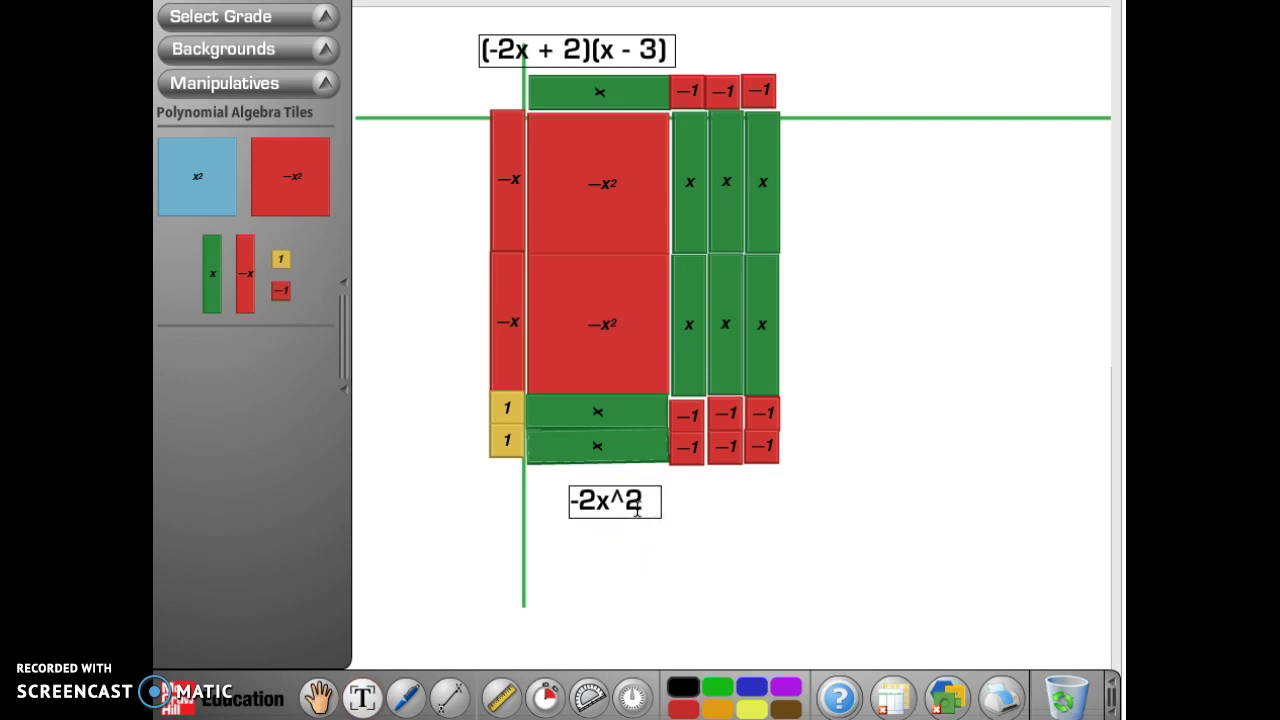
pyautogui.write('-2x^2 + 6x +2x -6')
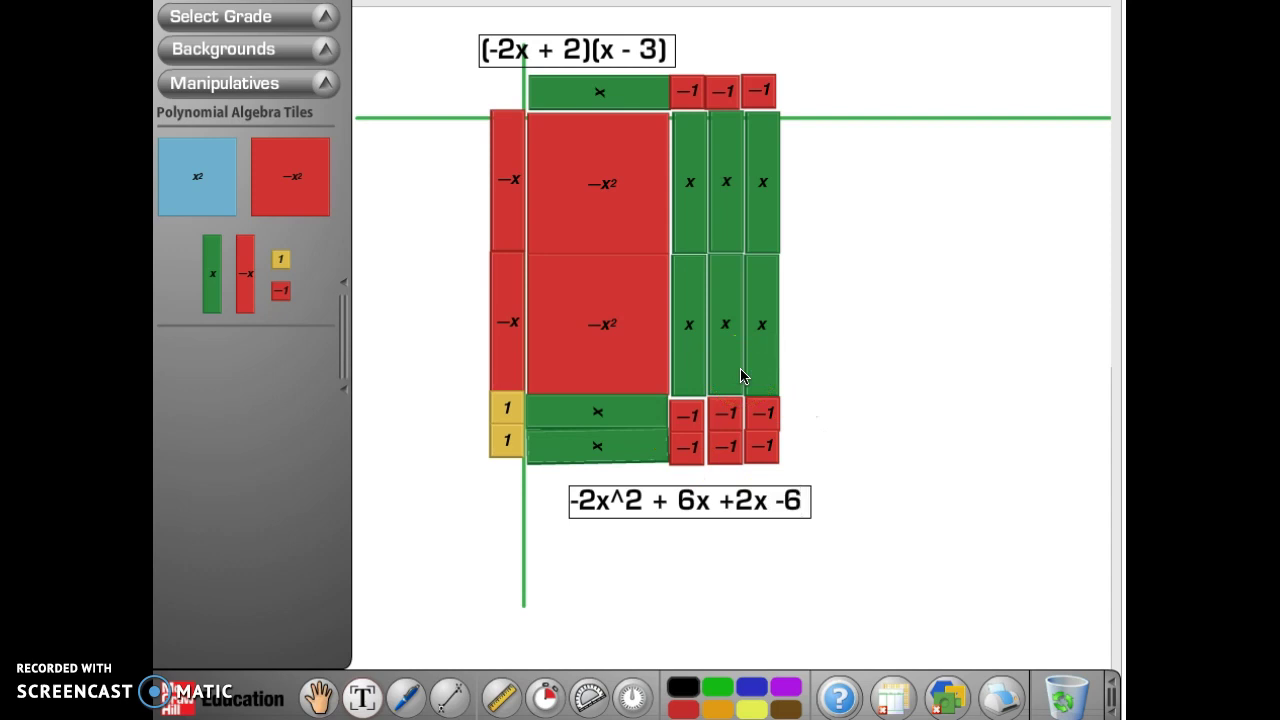
# Combine the two x terms in the product label into 8x
pyautogui.click(736, 500)
pyautogui.moveTo(745, 497); pyautogui.dragTo(688, 503)
pyautogui.write('8')
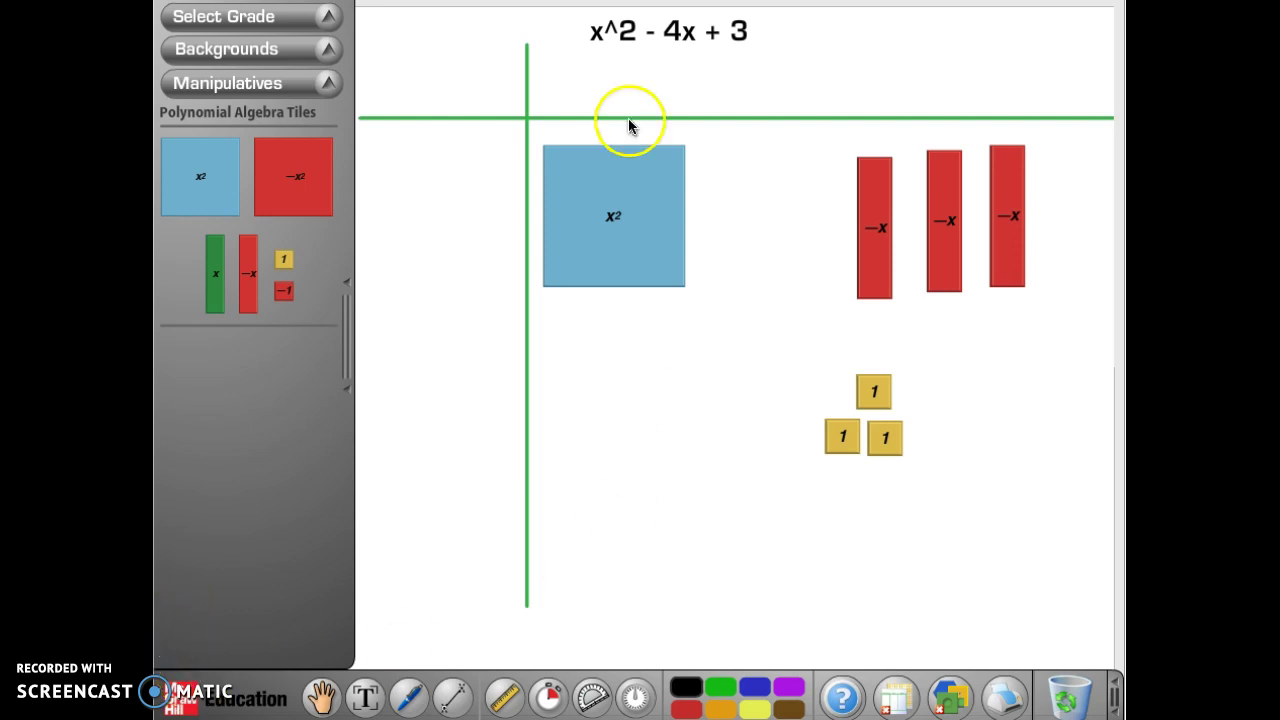
# Move the x² tile into the corner of the grid axes and line up the three vertical −x tiles beside it
pyautogui.click(614, 210)
pyautogui.moveTo(603, 213); pyautogui.dragTo(592, 190)
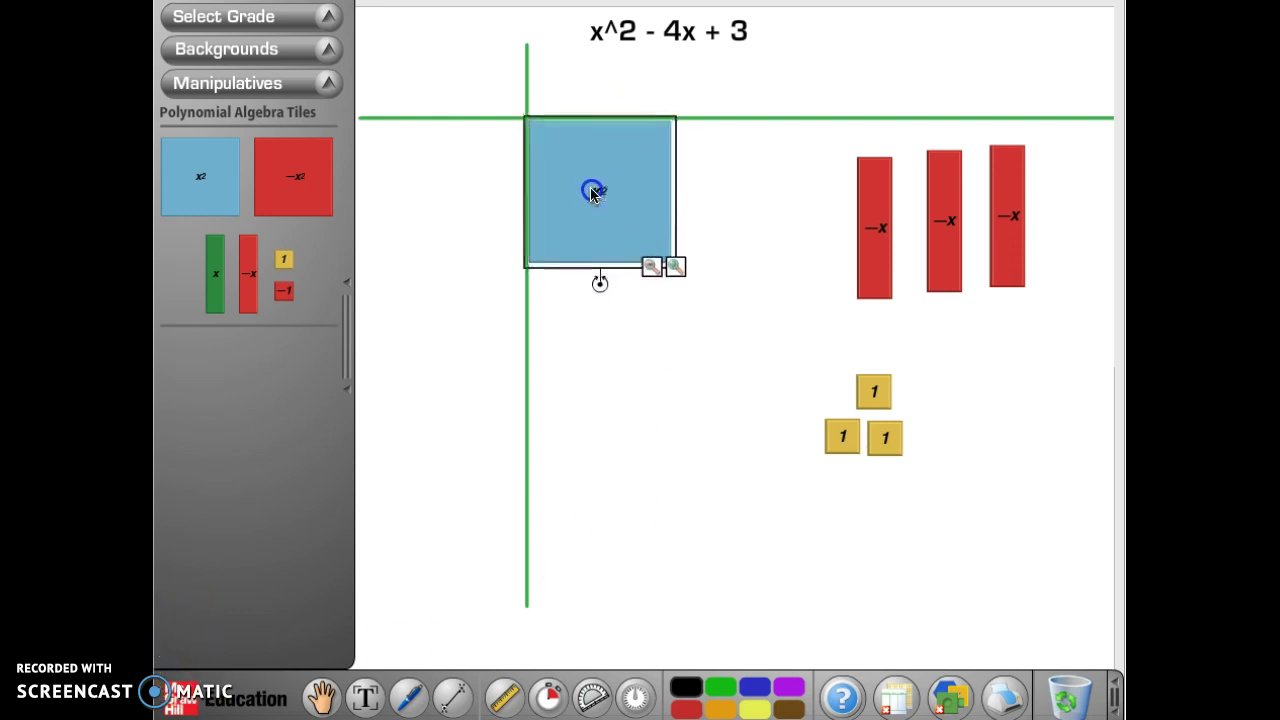
pyautogui.moveTo(866, 237); pyautogui.dragTo(690, 200)
pyautogui.moveTo(943, 200); pyautogui.dragTo(727, 170)
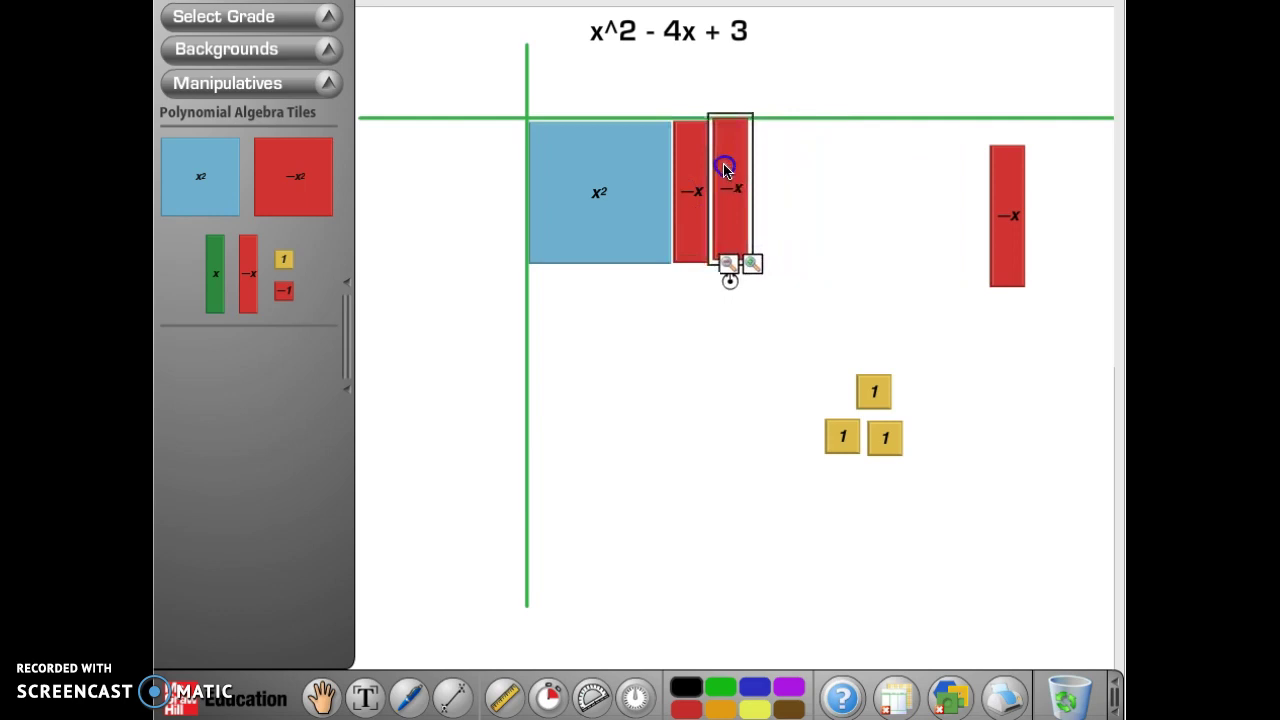
pyautogui.moveTo(726, 169); pyautogui.dragTo(724, 170)
pyautogui.moveTo(1015, 215); pyautogui.dragTo(775, 201)
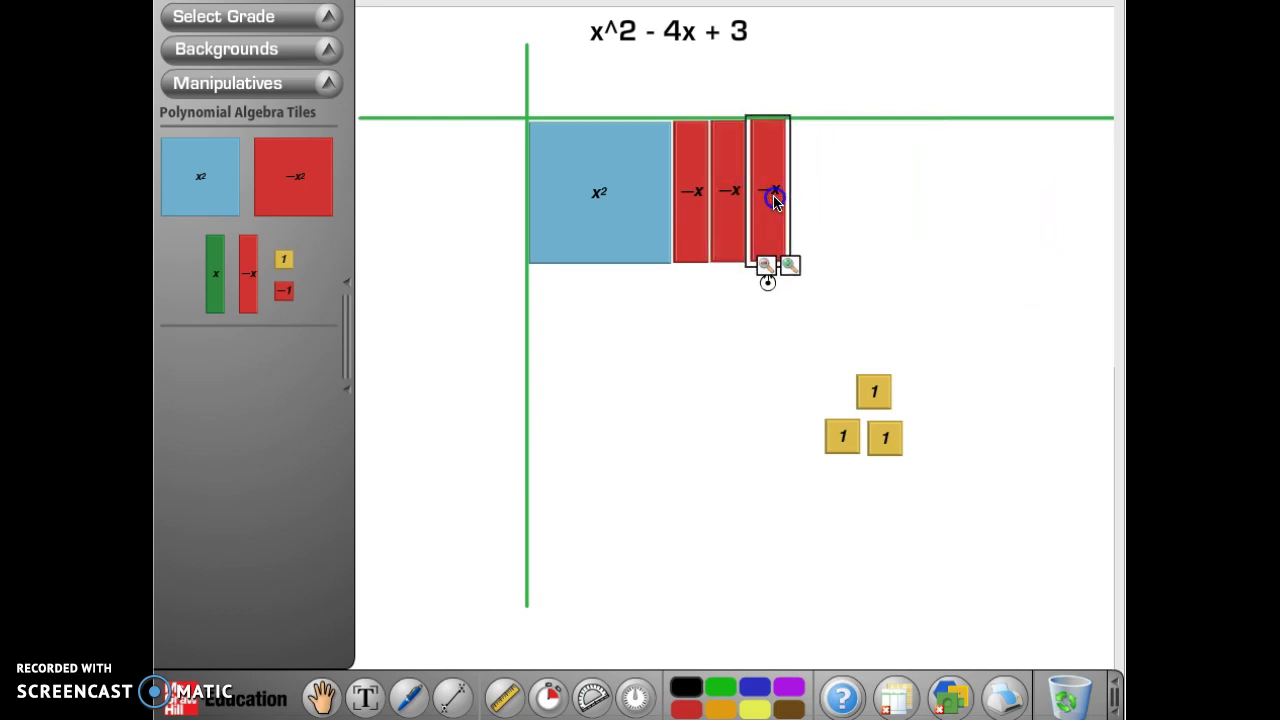
pyautogui.moveTo(778, 206); pyautogui.dragTo(779, 203)
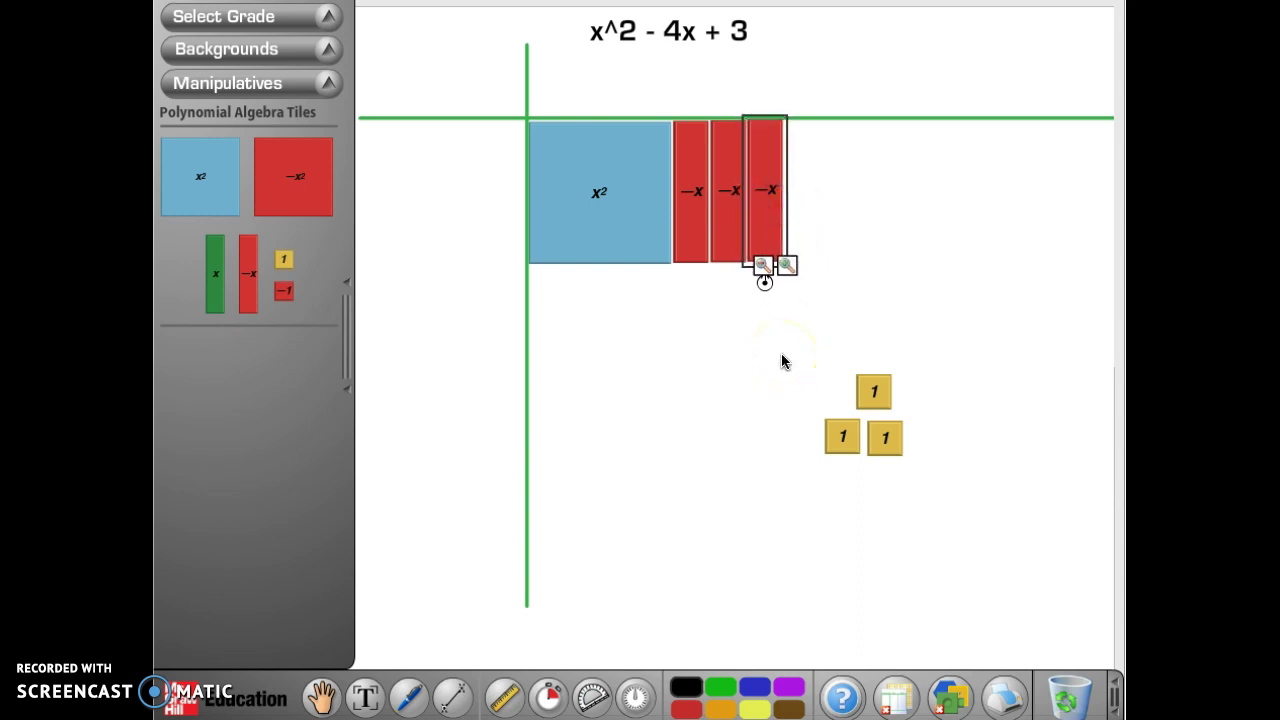
pyautogui.click(782, 355)
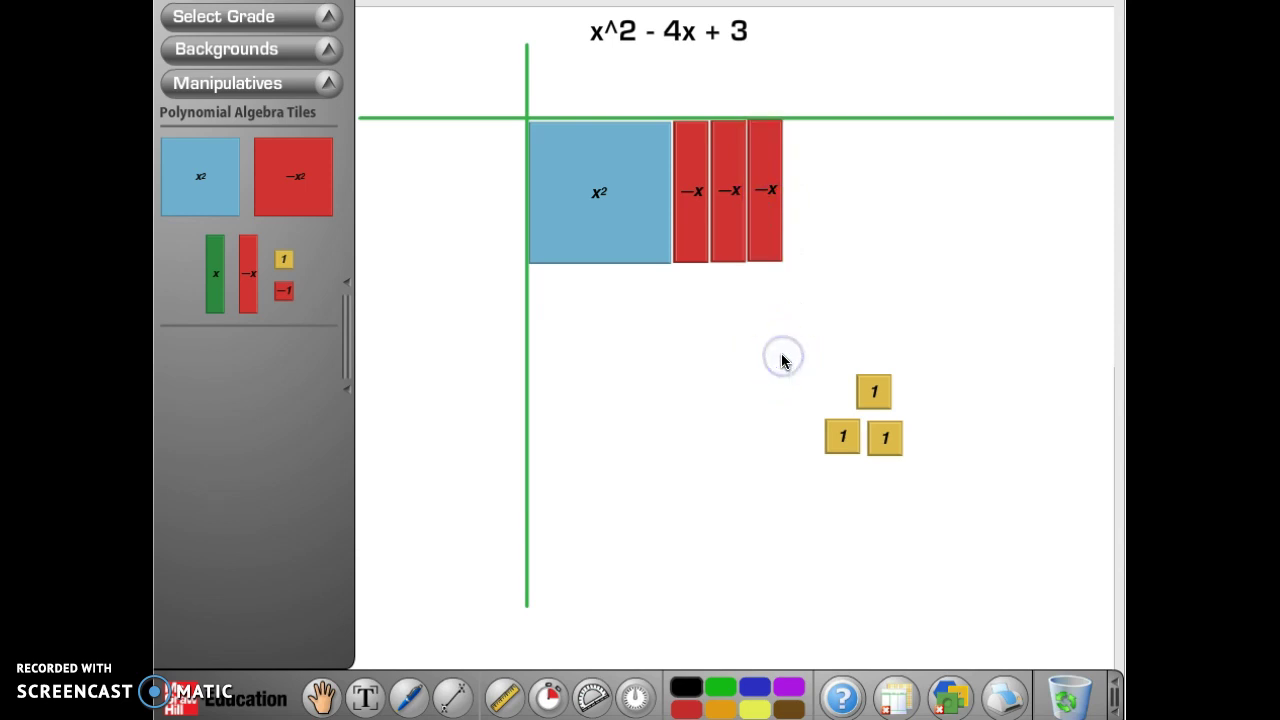
# Add a fourth −x tile beside the three vertical ones and line up the three 1 tiles in a row beneath those three
pyautogui.moveTo(247, 272); pyautogui.dragTo(903, 210)
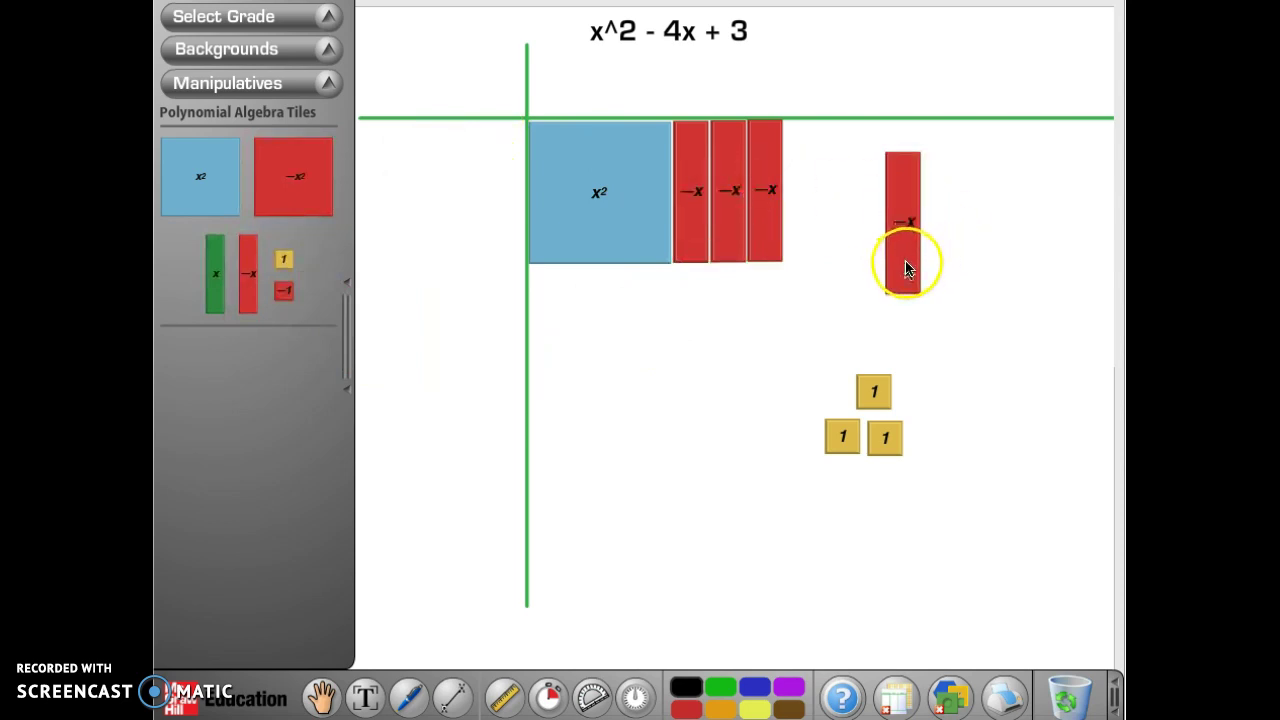
pyautogui.moveTo(871, 391); pyautogui.dragTo(697, 284)
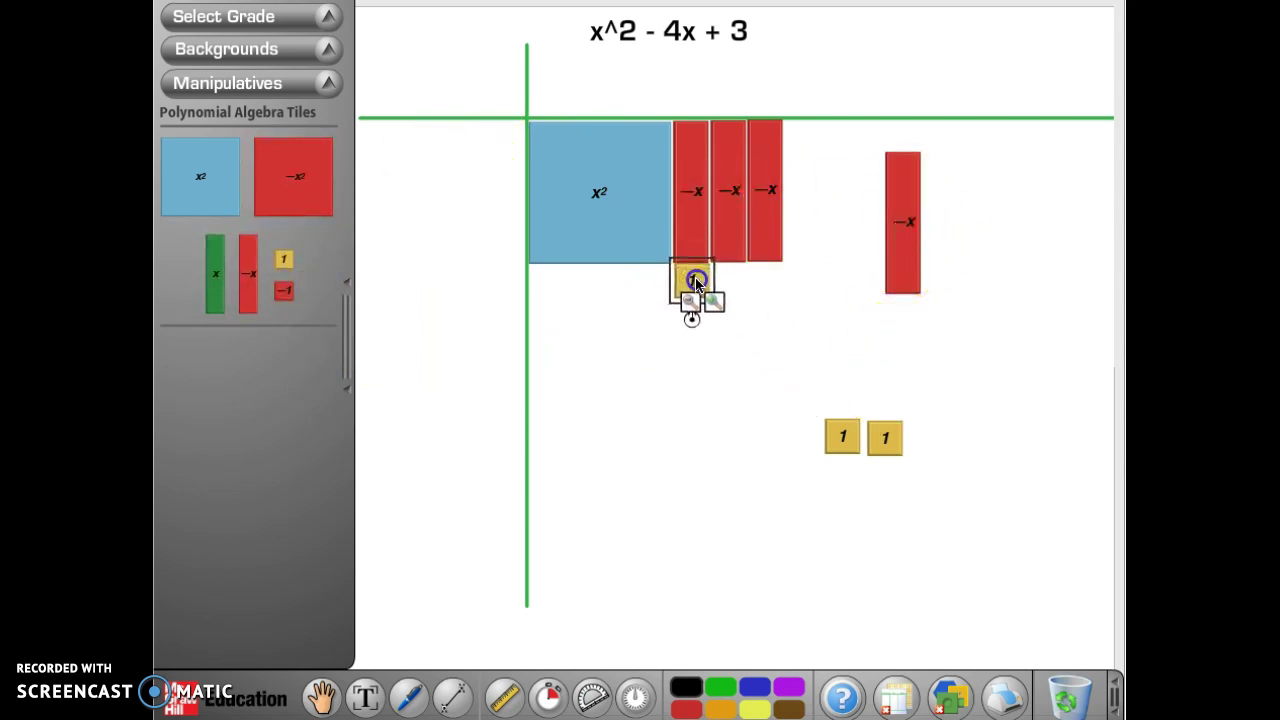
pyautogui.moveTo(848, 434); pyautogui.dragTo(736, 279)
pyautogui.moveTo(886, 436); pyautogui.dragTo(771, 277)
pyautogui.moveTo(838, 243); pyautogui.dragTo(802, 232)
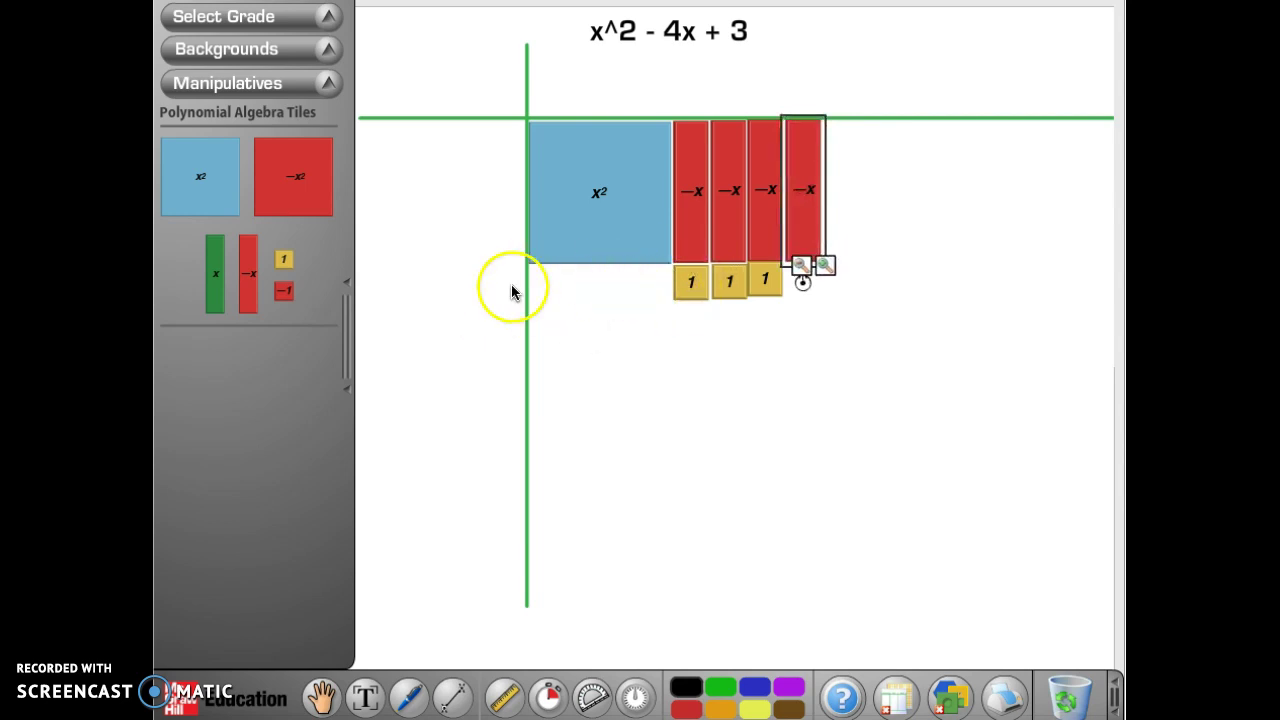
# Rotate the fourth −x tile to horizontal and fit it directly beneath the x² tile
pyautogui.moveTo(811, 220); pyautogui.dragTo(606, 380)
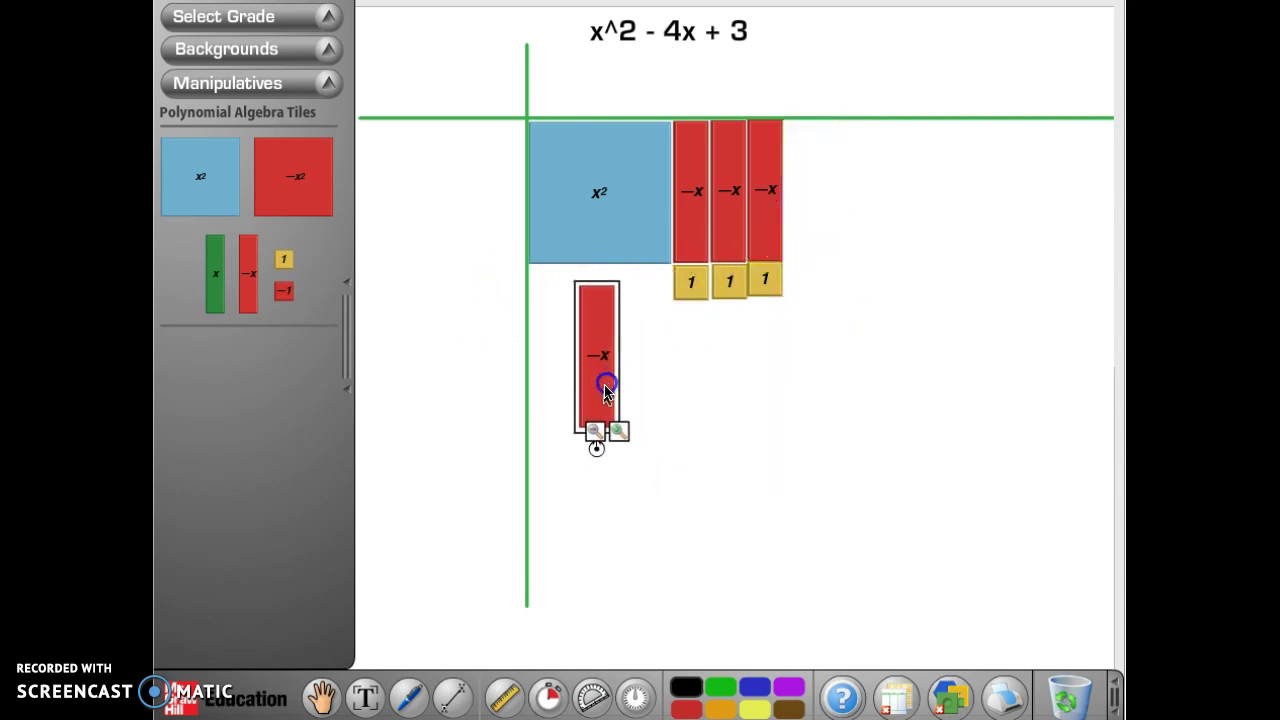
pyautogui.moveTo(594, 443); pyautogui.dragTo(681, 359)
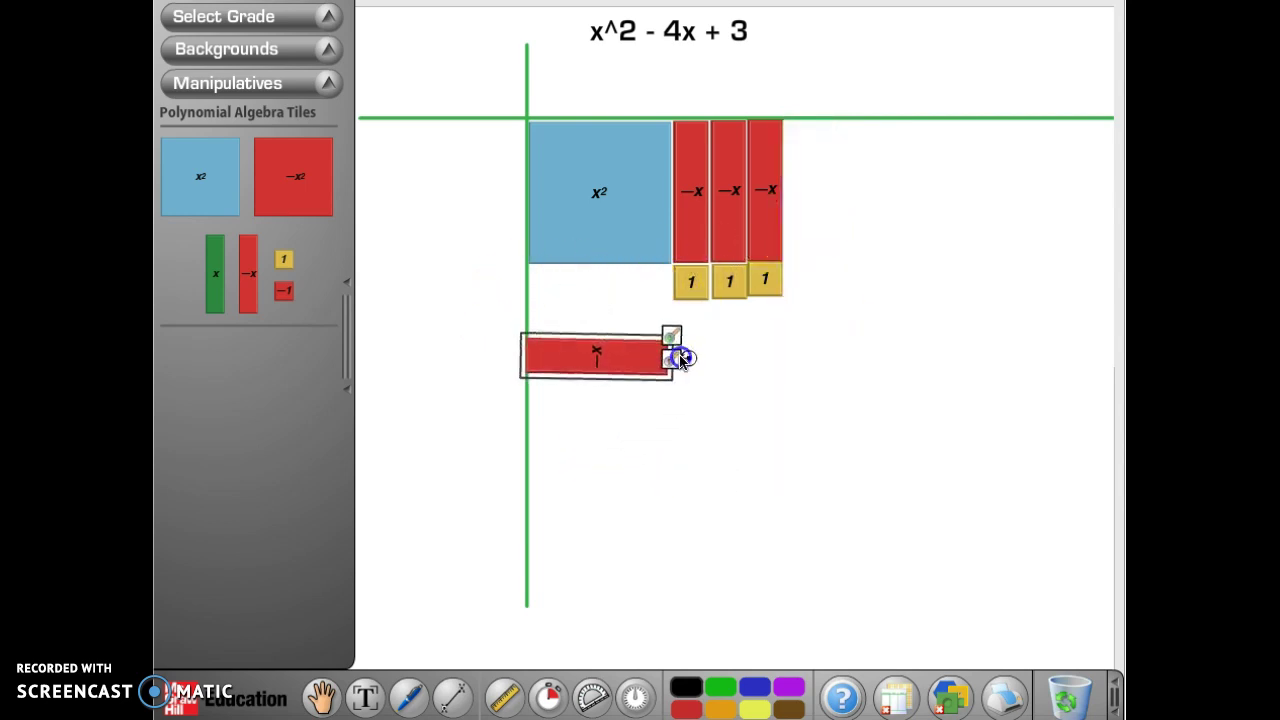
pyautogui.moveTo(598, 350); pyautogui.dragTo(606, 284)
pyautogui.click(636, 421)
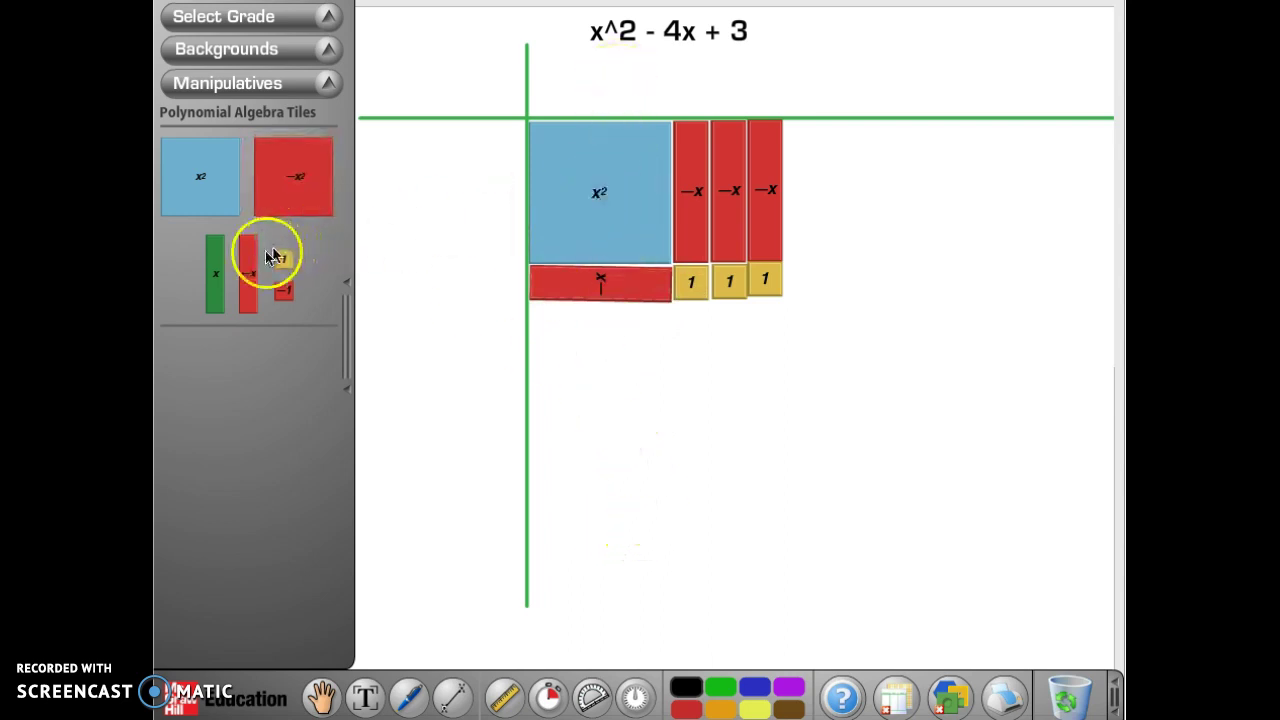
# Add an x tile along the outer side of the vertical axis and a horizontal x tile above the x² tile
pyautogui.moveTo(213, 263); pyautogui.dragTo(508, 190)
pyautogui.moveTo(205, 265); pyautogui.dragTo(598, 67)
pyautogui.moveTo(597, 165); pyautogui.dragTo(688, 94)
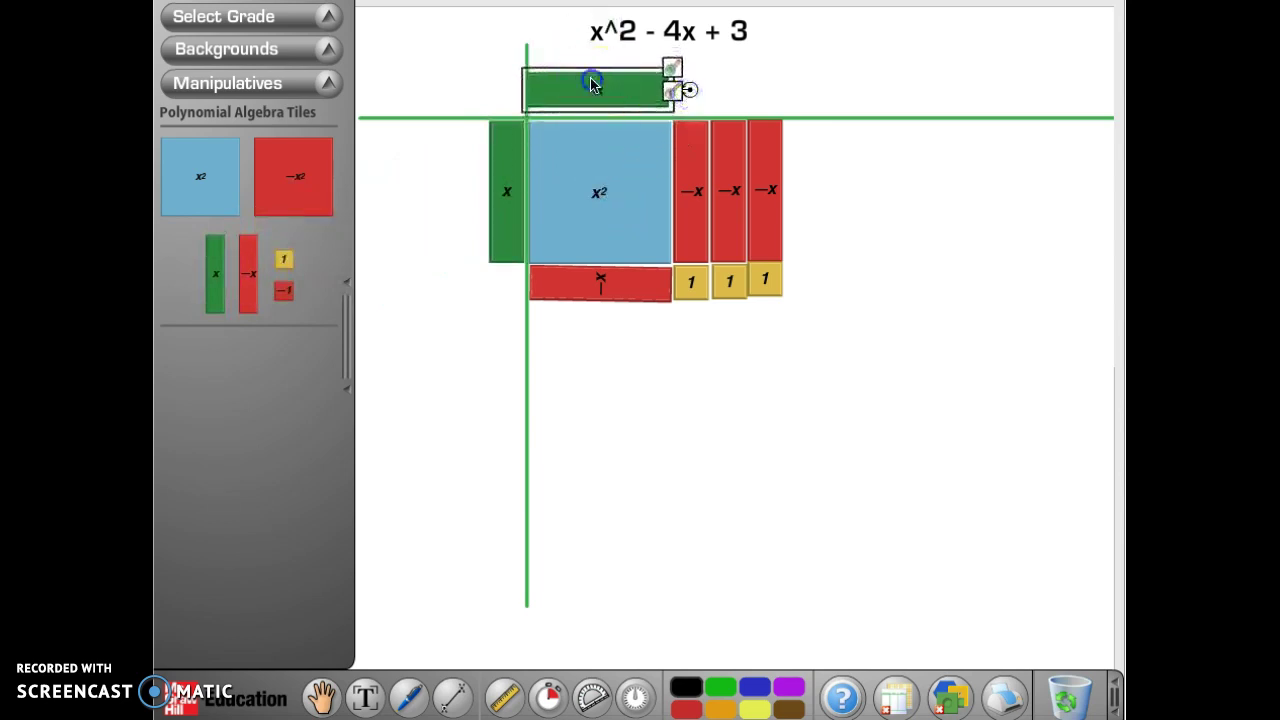
pyautogui.moveTo(591, 84); pyautogui.dragTo(596, 91)
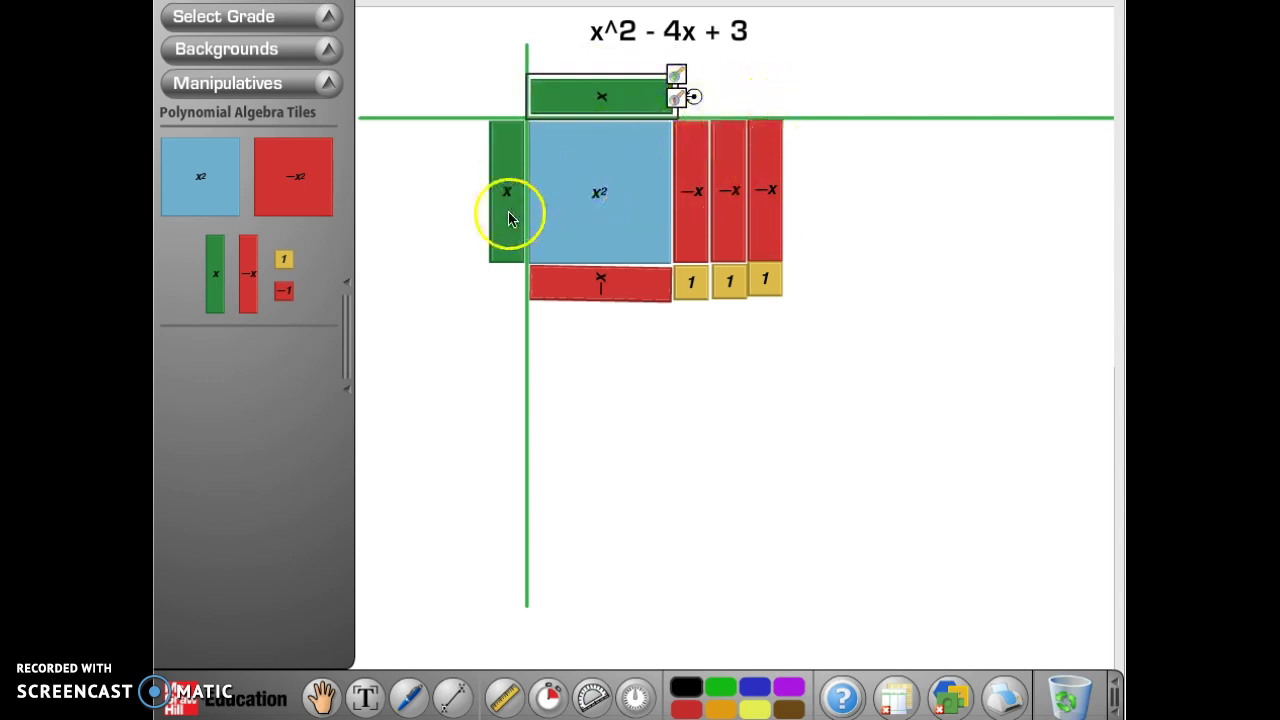
# Complete the factor edges with three −1 tiles above the −x columns and one −1 tile beneath the outer vertical x tile
pyautogui.moveTo(295, 296); pyautogui.dragTo(698, 99)
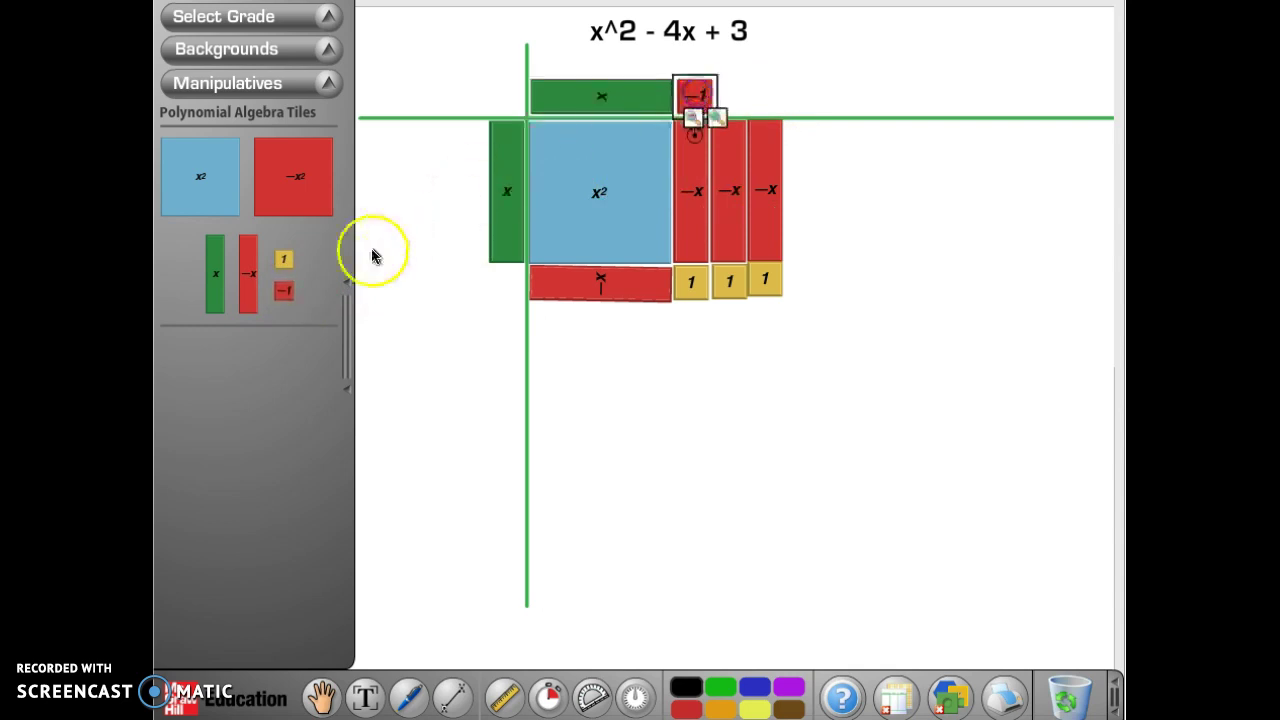
pyautogui.moveTo(286, 294); pyautogui.dragTo(731, 95)
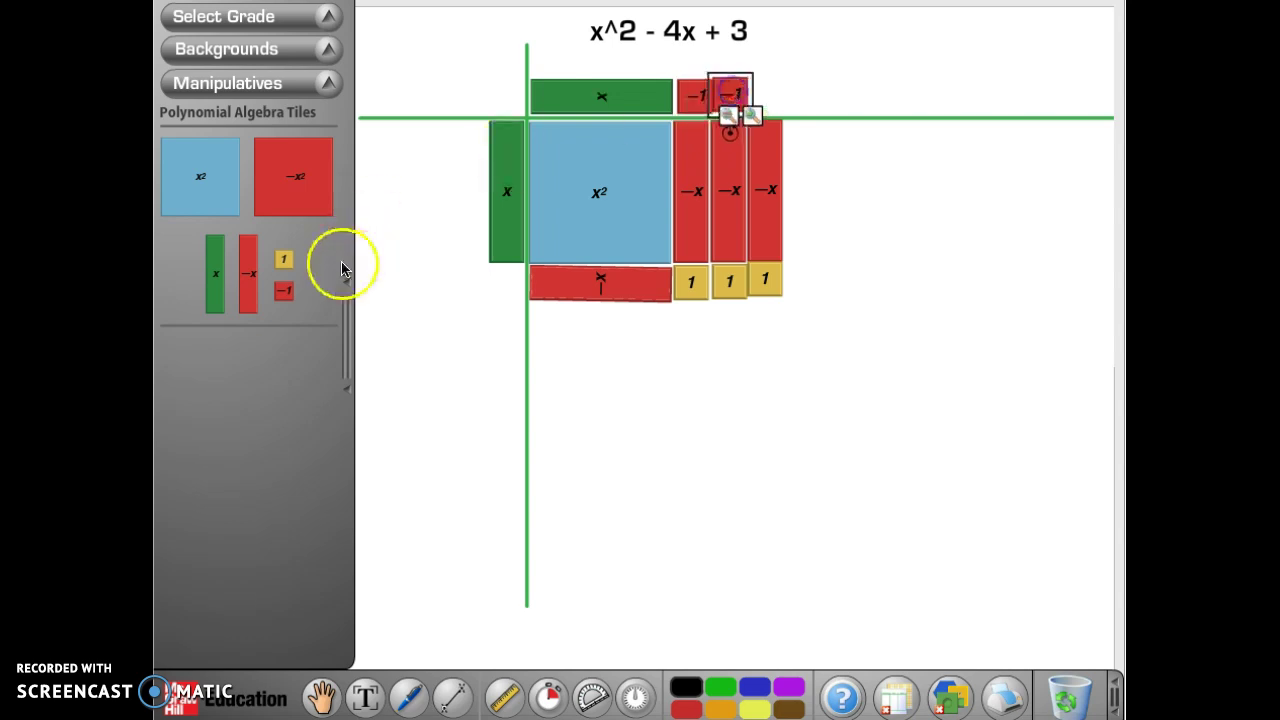
pyautogui.moveTo(285, 290); pyautogui.dragTo(768, 97)
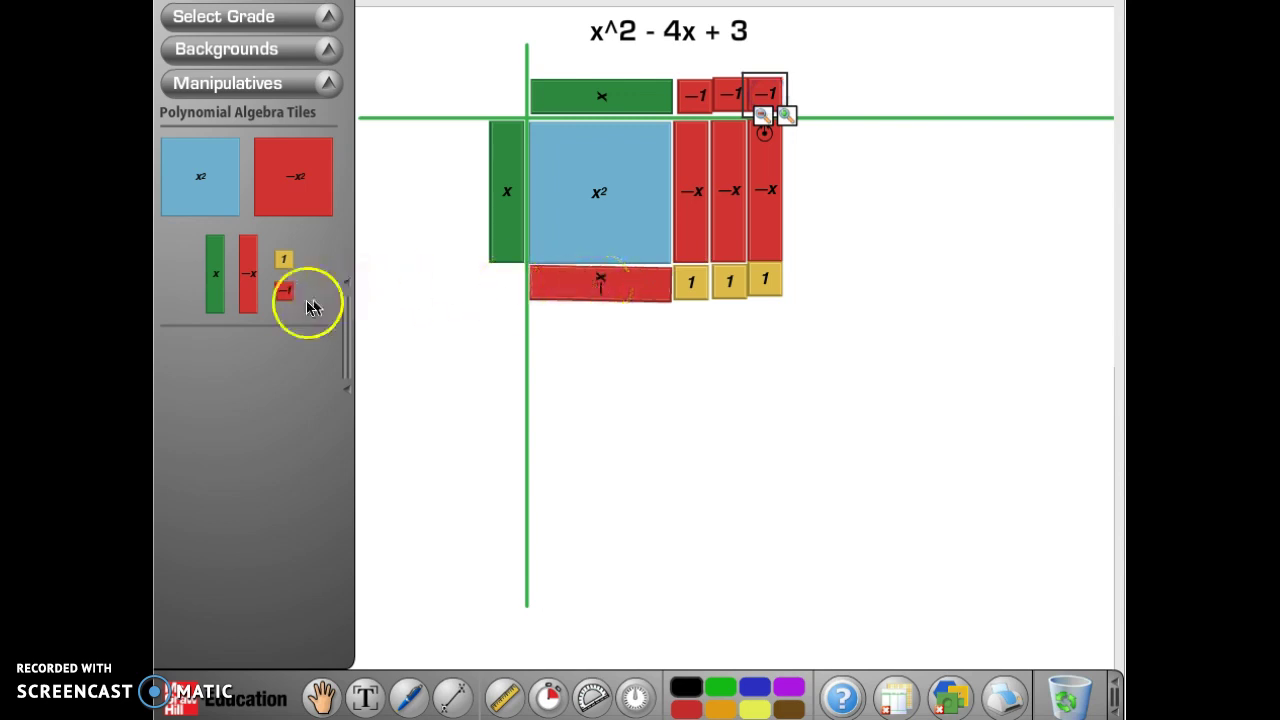
pyautogui.moveTo(286, 290); pyautogui.dragTo(511, 283)
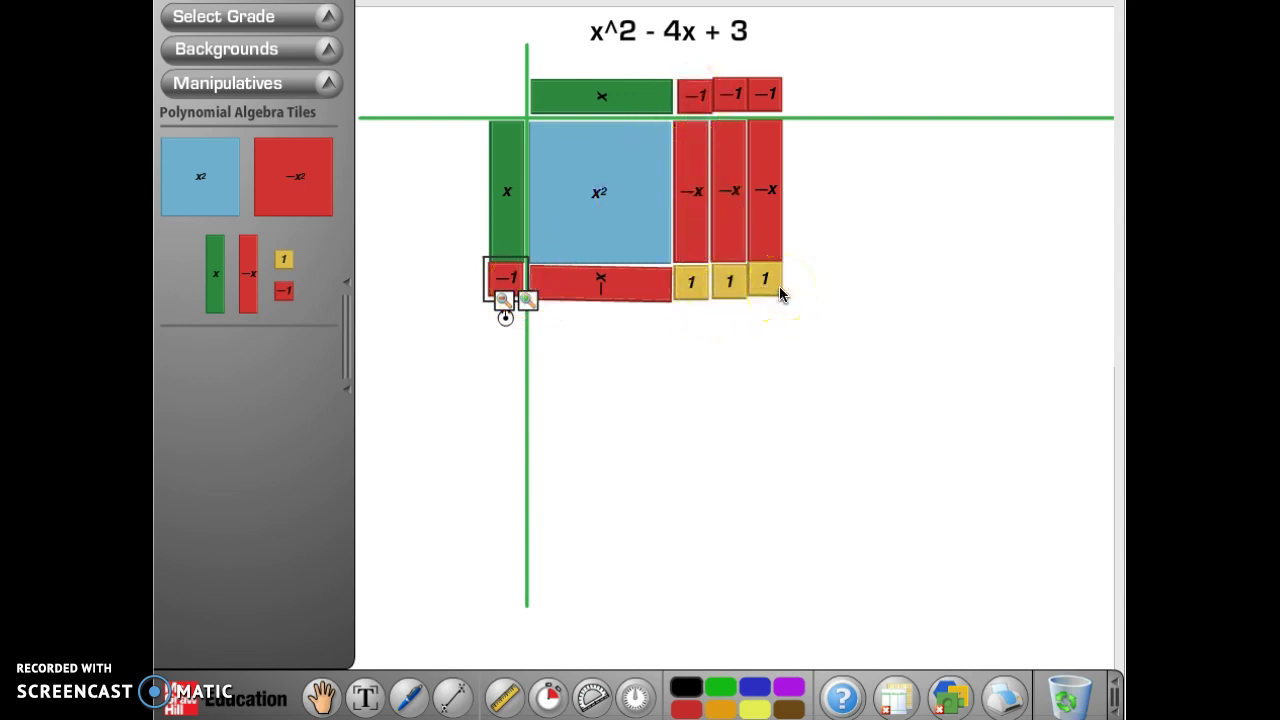
# Add a text label beneath the tile array and clear its placeholder text
pyautogui.click(365, 697)
pyautogui.click(589, 355)
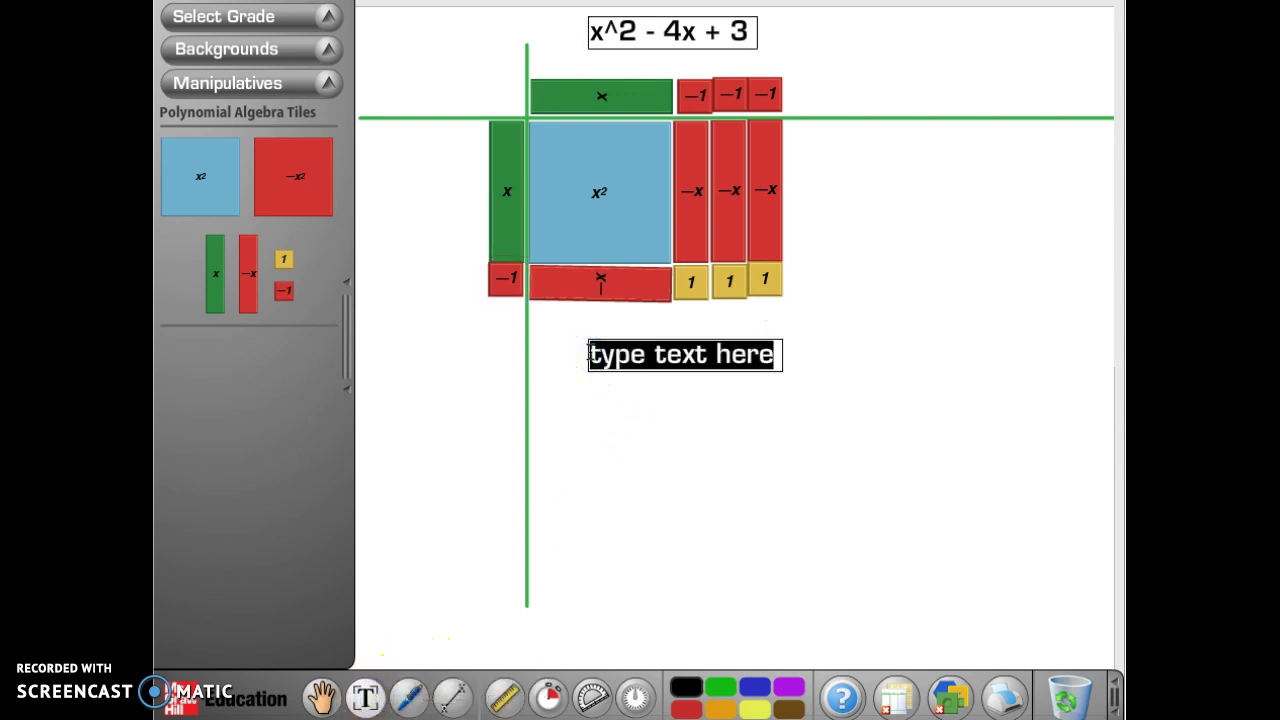
pyautogui.press('BackSpace')
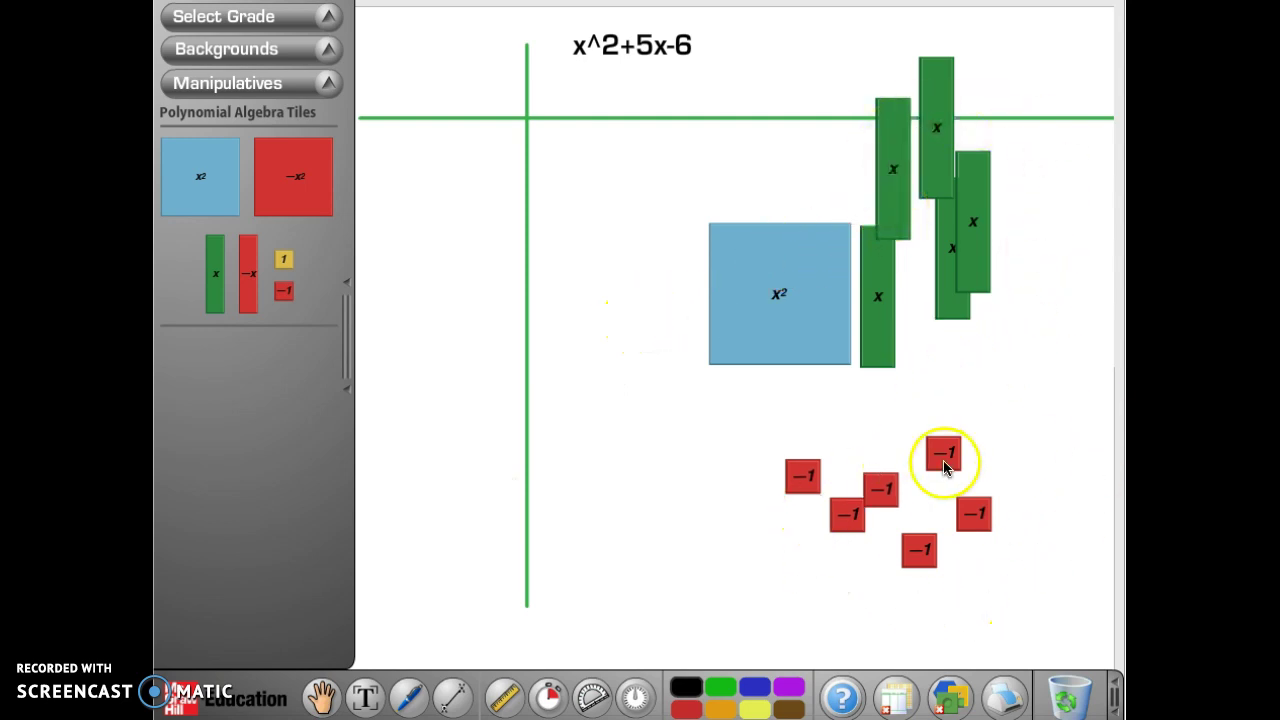
# For x^2+5x-6, move the x² tile into the corner of the axes and stand two x tiles beside it
pyautogui.moveTo(786, 271); pyautogui.dragTo(607, 174)
pyautogui.moveTo(885, 293); pyautogui.dragTo(696, 192)
pyautogui.moveTo(877, 158); pyautogui.dragTo(709, 178)
# Line up the remaining three x tiles beside the others and place the six −1 tiles in a row beneath the x columns
pyautogui.moveTo(803, 476); pyautogui.dragTo(691, 285)
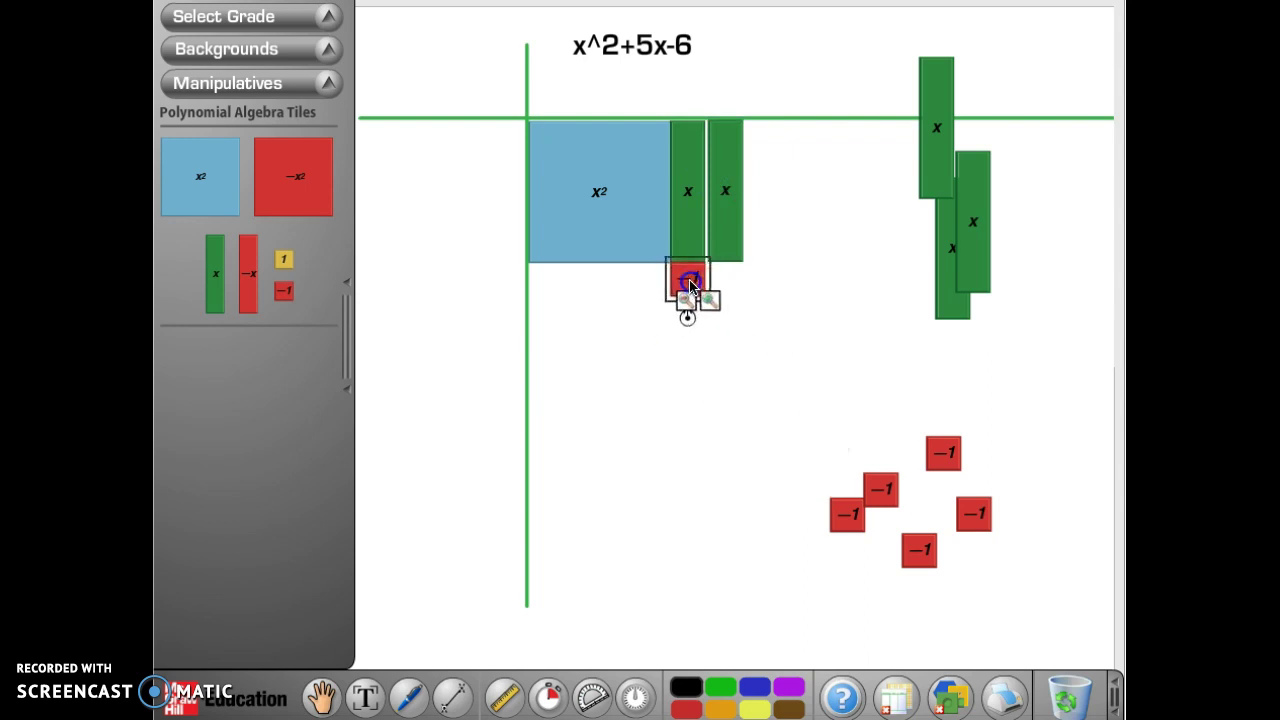
pyautogui.moveTo(859, 516); pyautogui.dragTo(741, 280)
pyautogui.moveTo(931, 126); pyautogui.dragTo(757, 188)
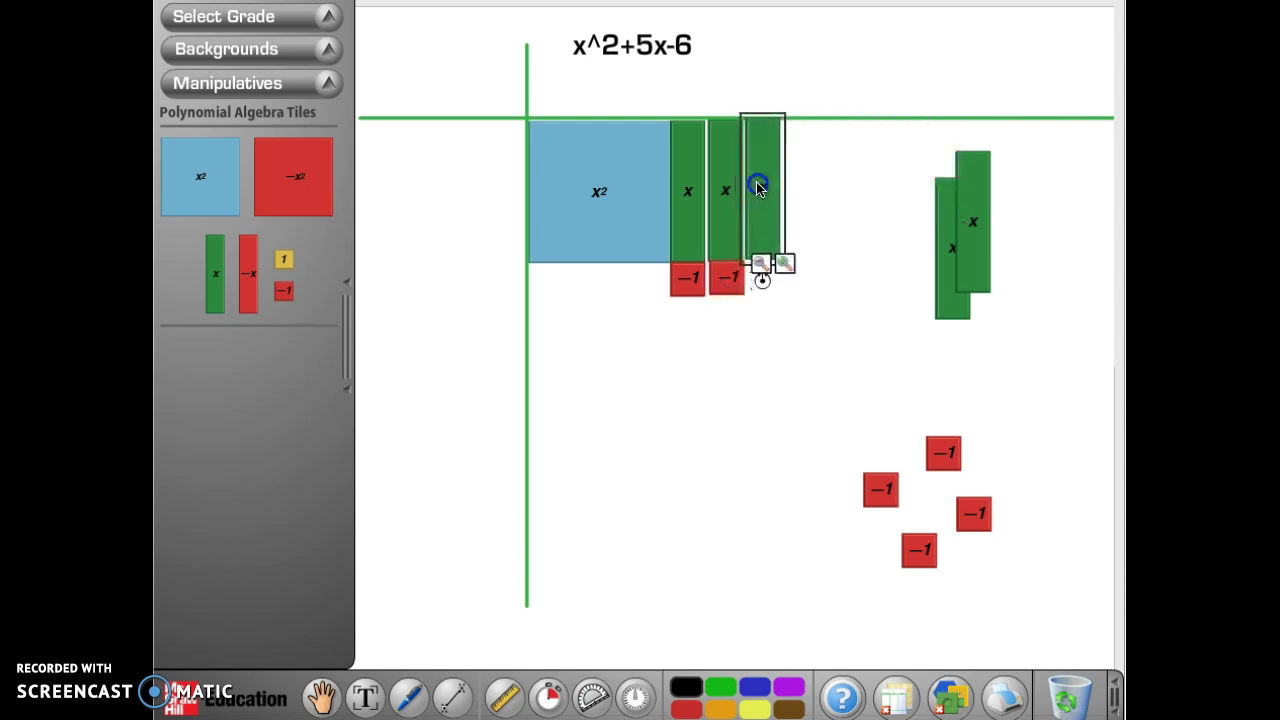
pyautogui.moveTo(884, 492); pyautogui.dragTo(768, 290)
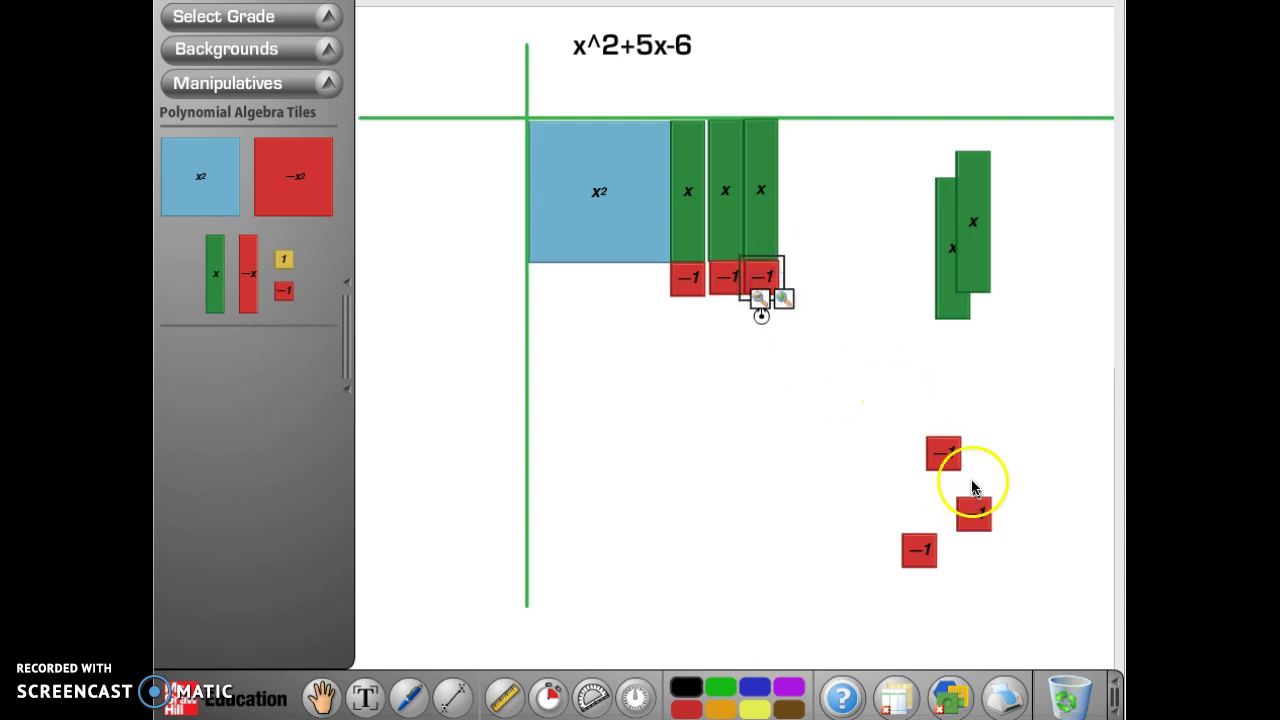
pyautogui.moveTo(944, 455); pyautogui.dragTo(803, 283)
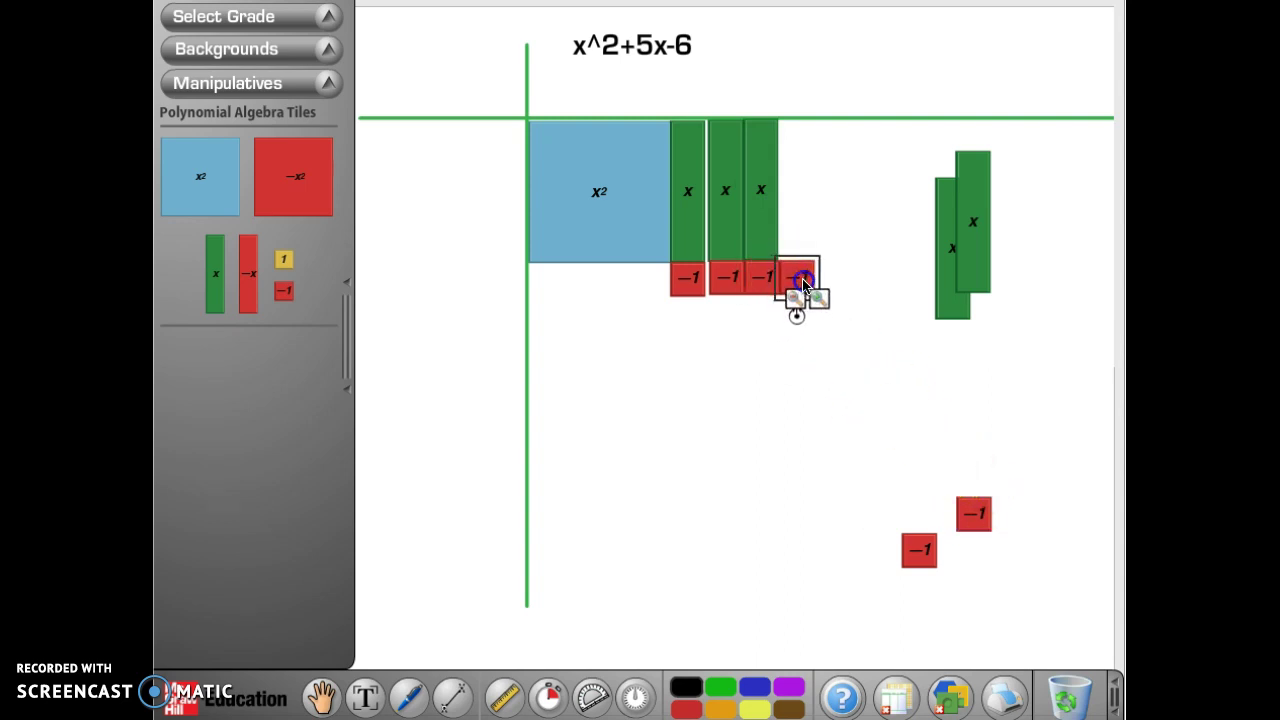
pyautogui.moveTo(965, 240); pyautogui.dragTo(800, 203)
pyautogui.moveTo(947, 212); pyautogui.dragTo(838, 165)
pyautogui.moveTo(920, 550); pyautogui.dragTo(836, 286)
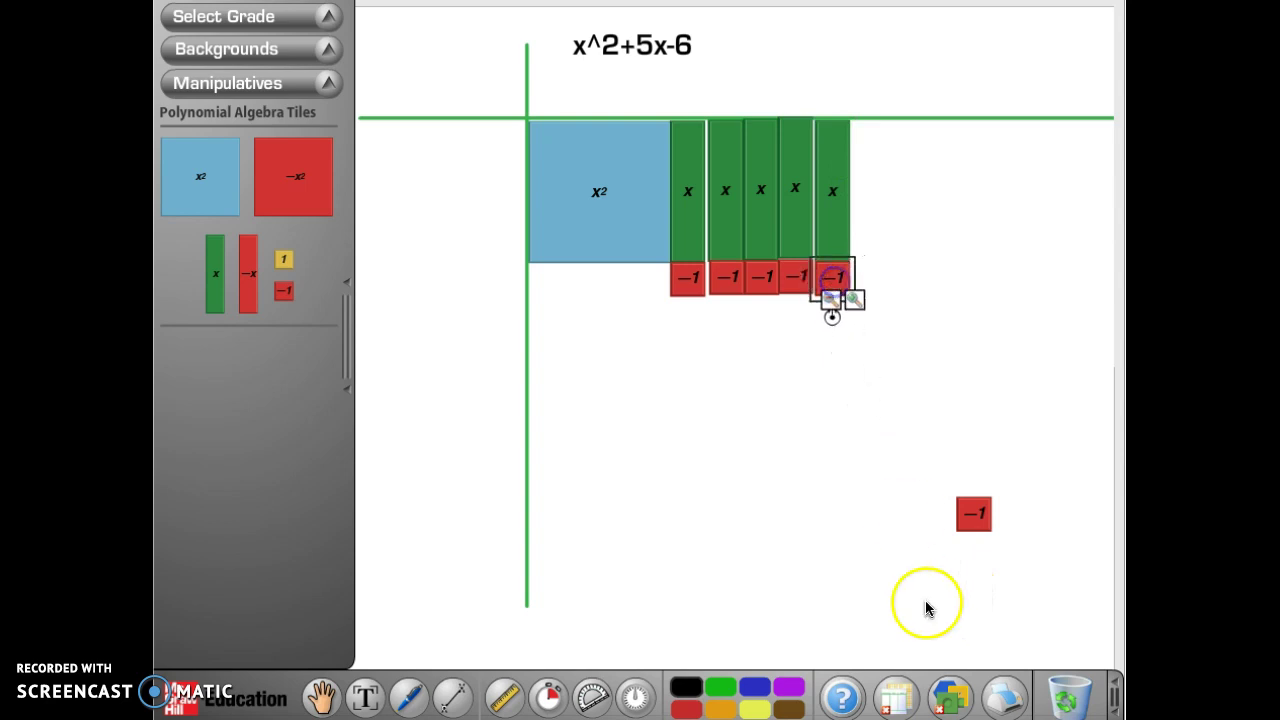
pyautogui.moveTo(985, 515); pyautogui.dragTo(883, 285)
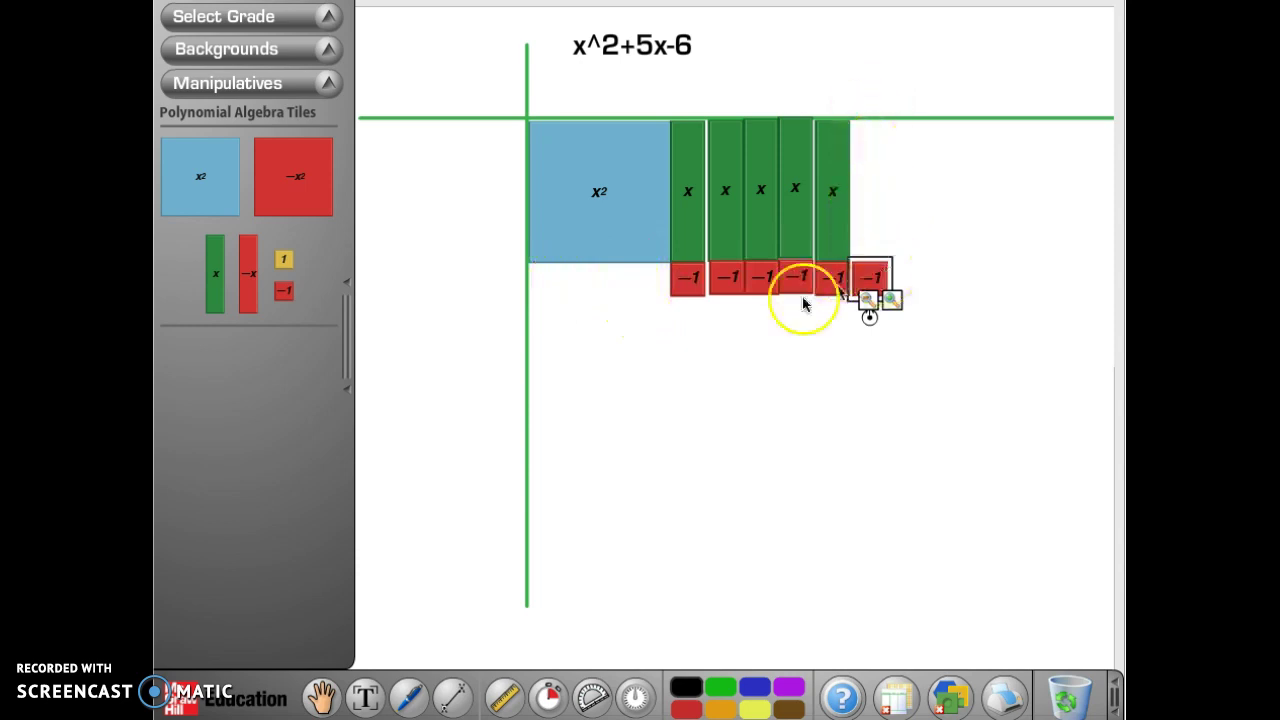
# Add a sixth vertical x tile above the uncovered −1 tile and a horizontal −x tile beneath the x² tile
pyautogui.moveTo(210, 282); pyautogui.dragTo(867, 190)
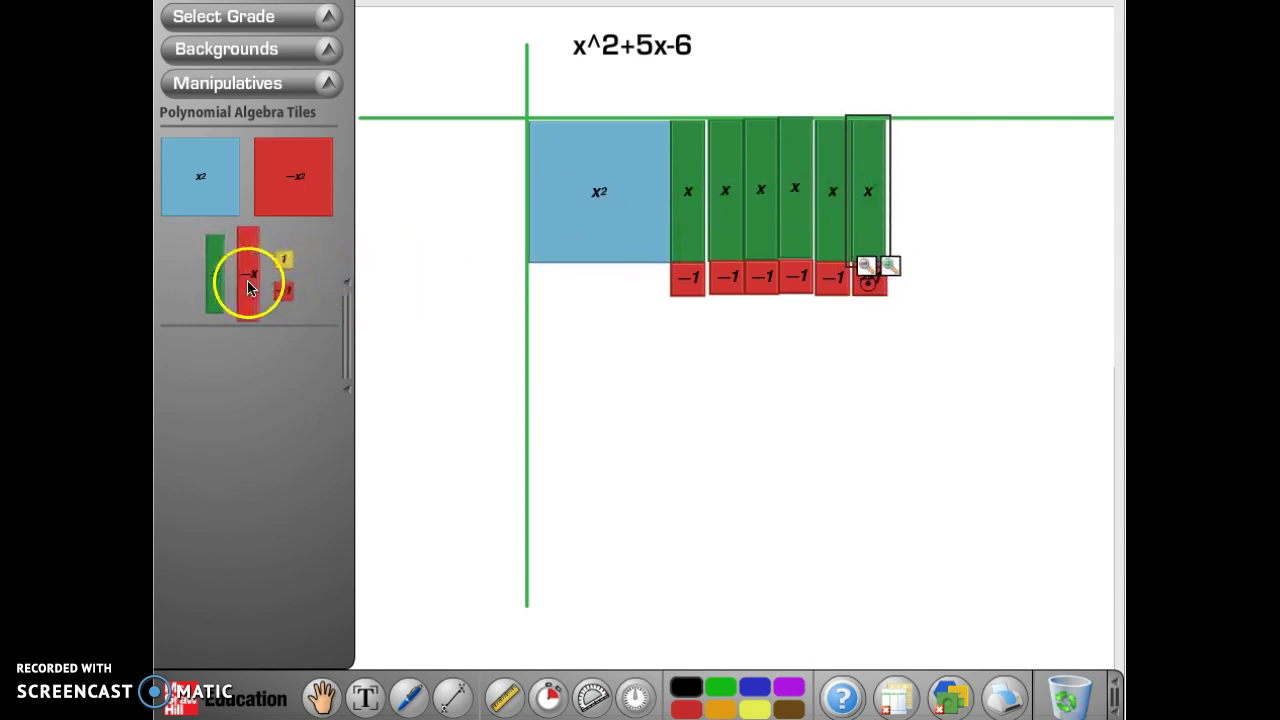
pyautogui.moveTo(249, 283); pyautogui.dragTo(603, 380)
pyautogui.moveTo(603, 428); pyautogui.dragTo(677, 343)
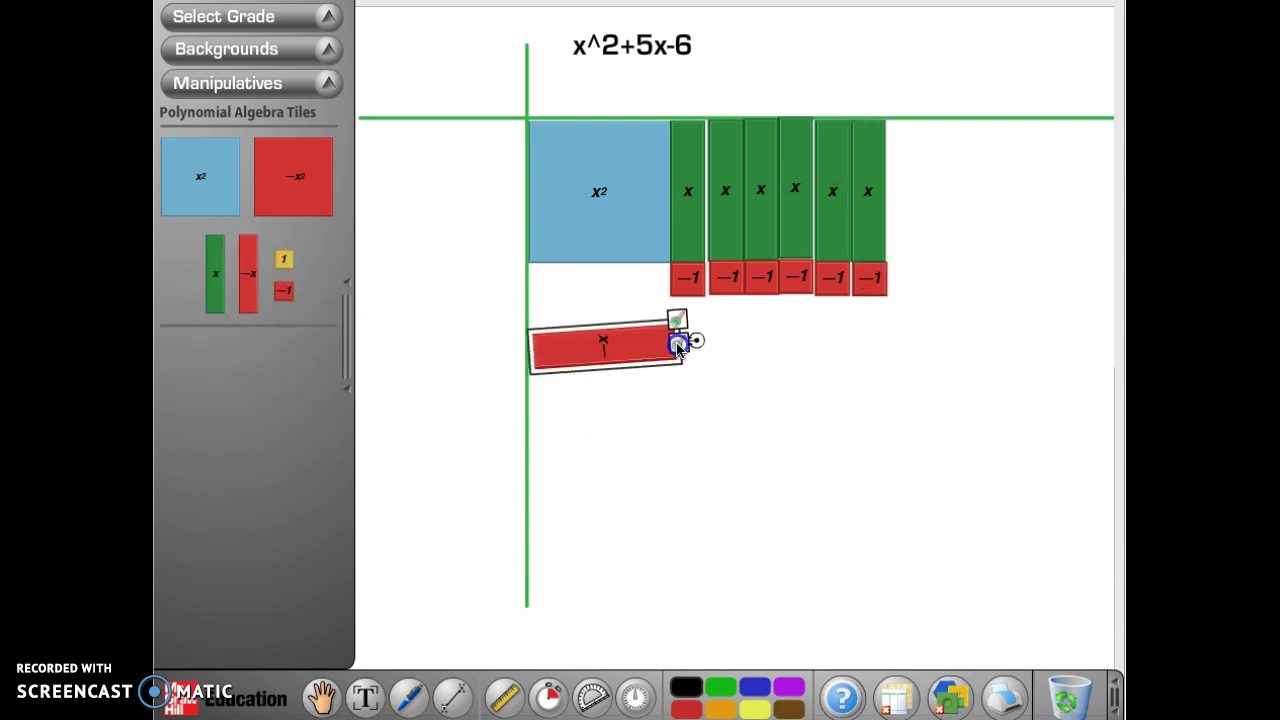
pyautogui.moveTo(583, 331); pyautogui.dragTo(579, 284)
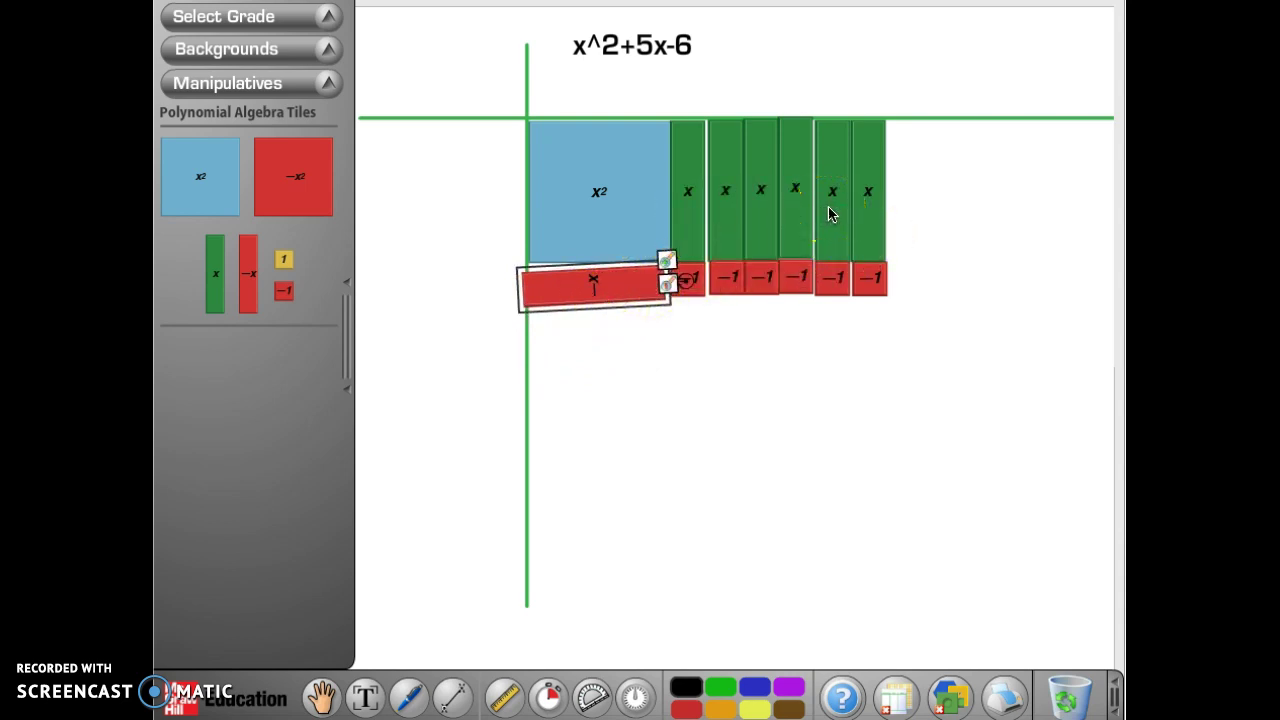
pyautogui.click(709, 277)
pyautogui.click(869, 289)
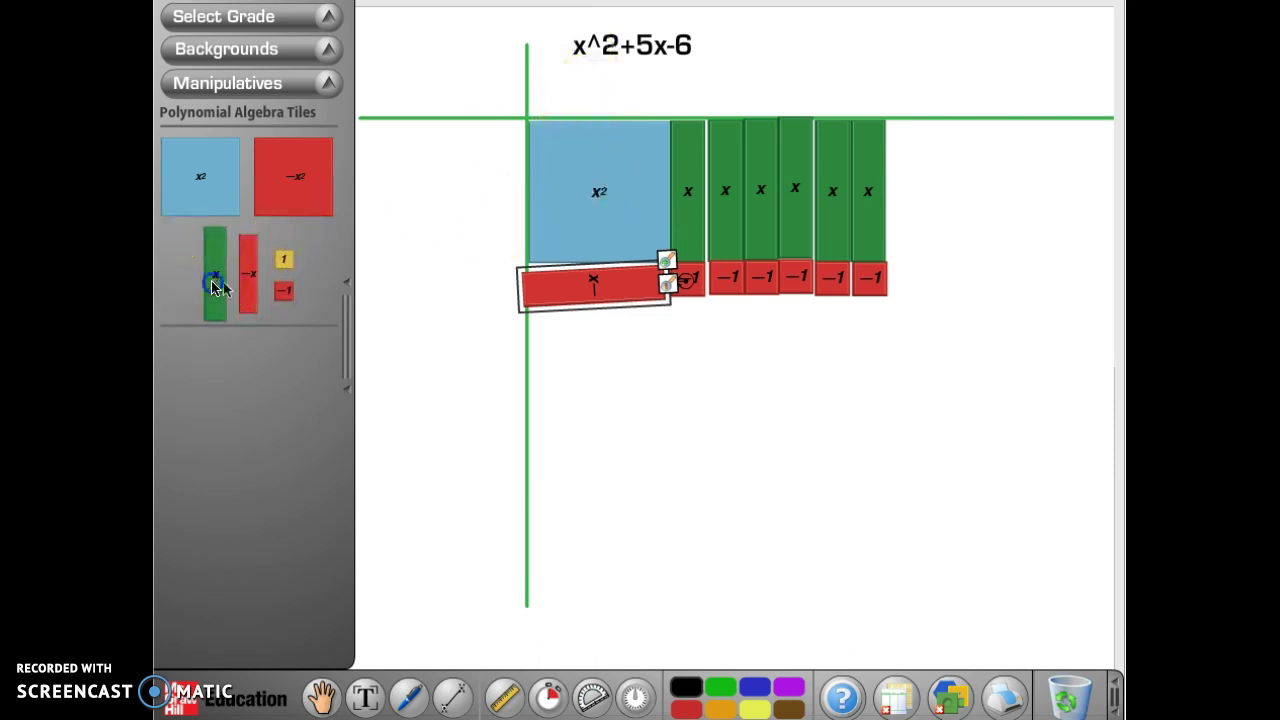
# Place one x tile vertically outside the vertical axis and another horizontally above the x² tile as the factor edges
pyautogui.moveTo(215, 287); pyautogui.dragTo(491, 191)
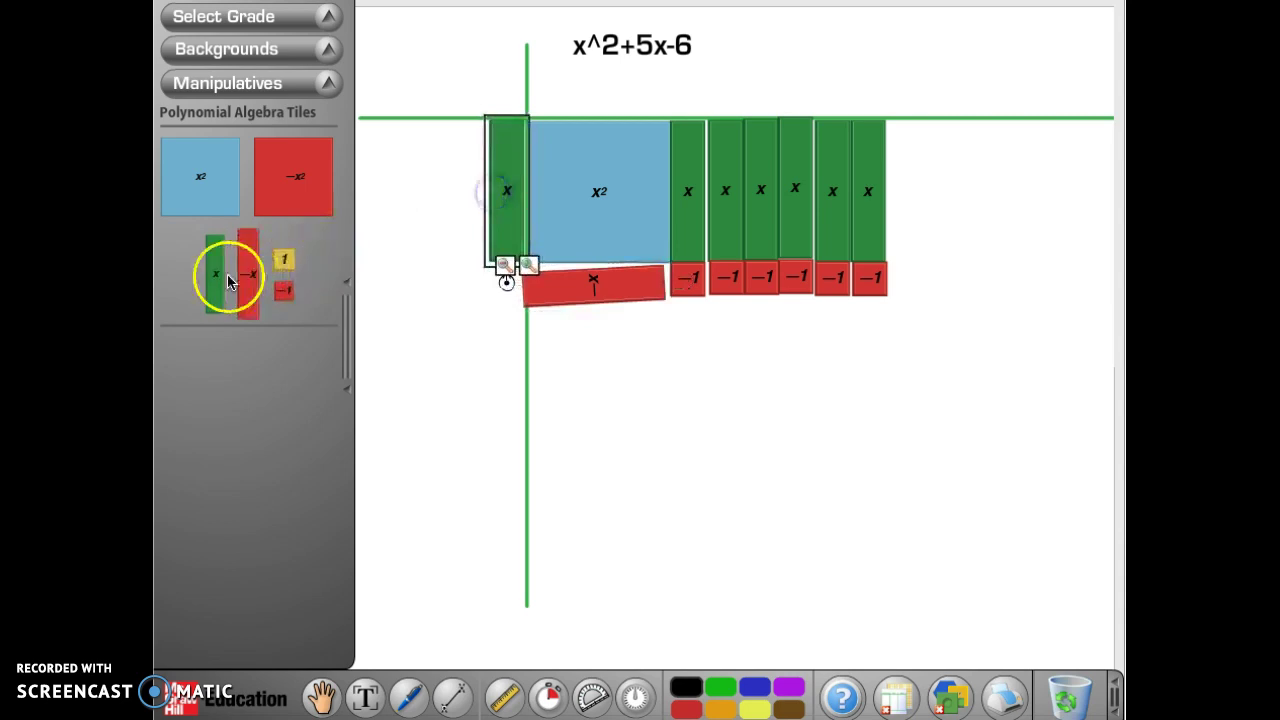
pyautogui.moveTo(228, 283); pyautogui.dragTo(706, 85)
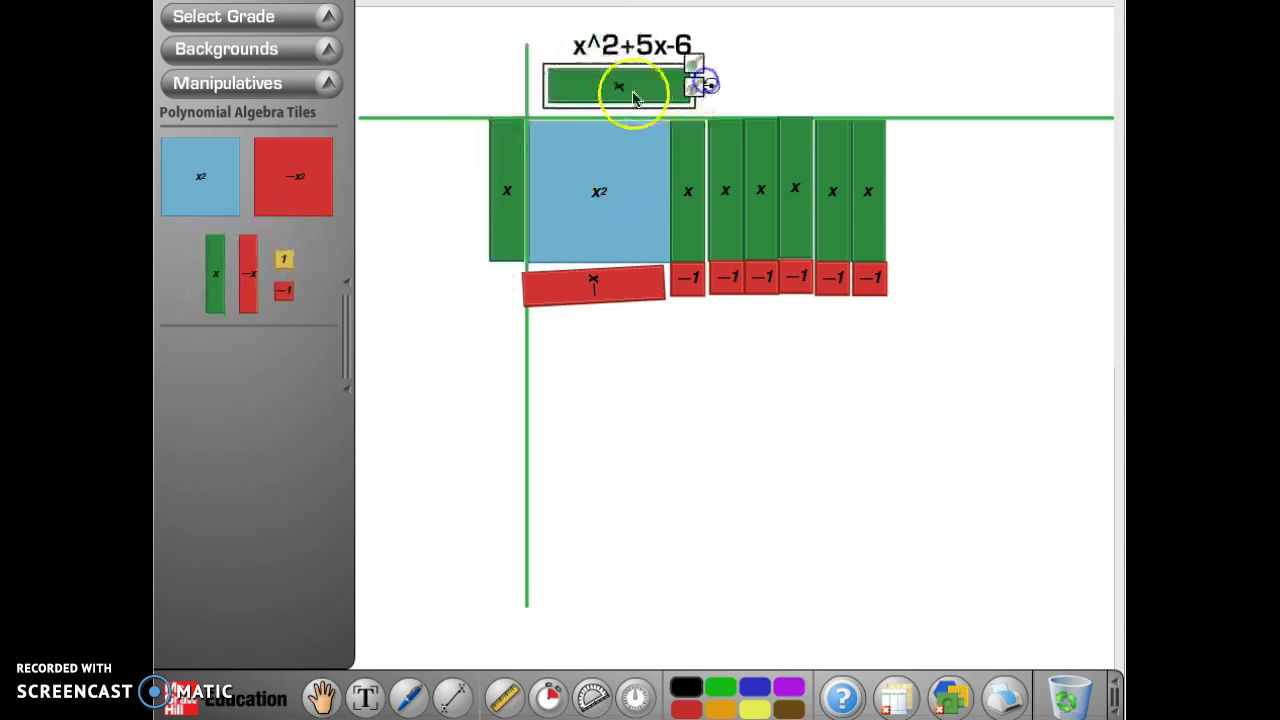
pyautogui.moveTo(632, 97); pyautogui.dragTo(614, 105)
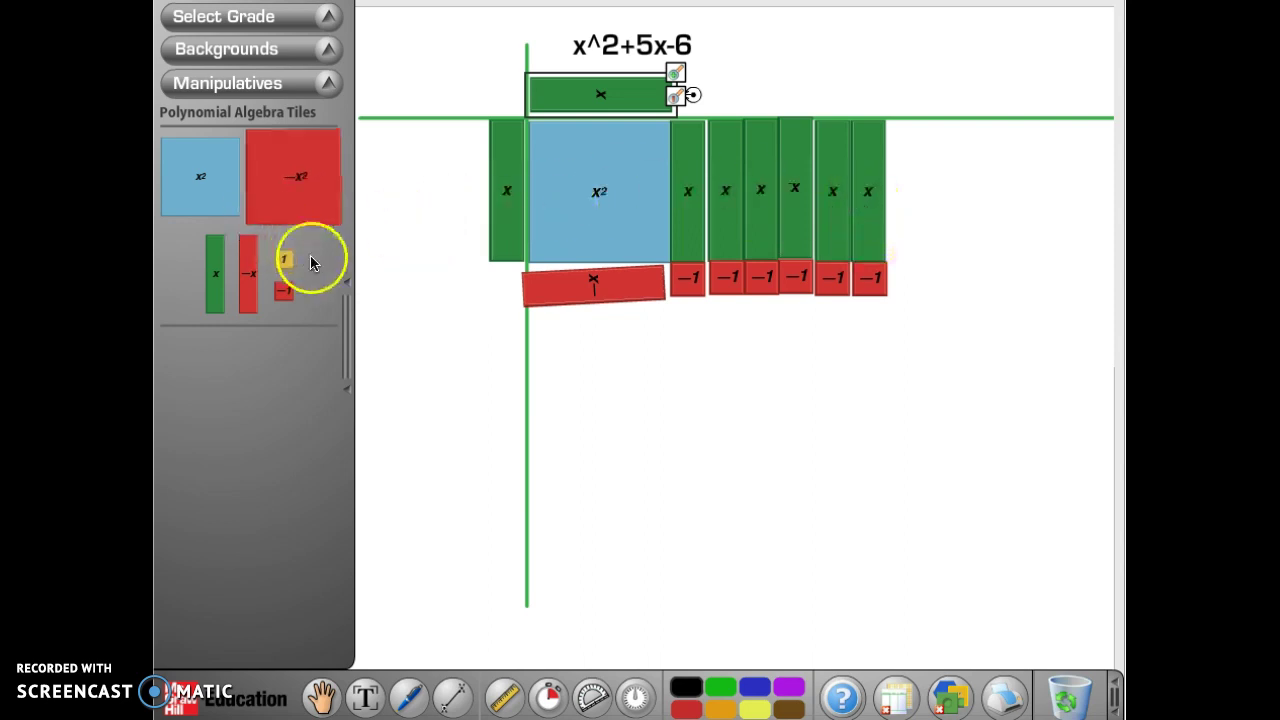
# Place six 1 tiles above the x columns and one −1 tile beneath the outer vertical x tile
pyautogui.moveTo(287, 265); pyautogui.dragTo(690, 96)
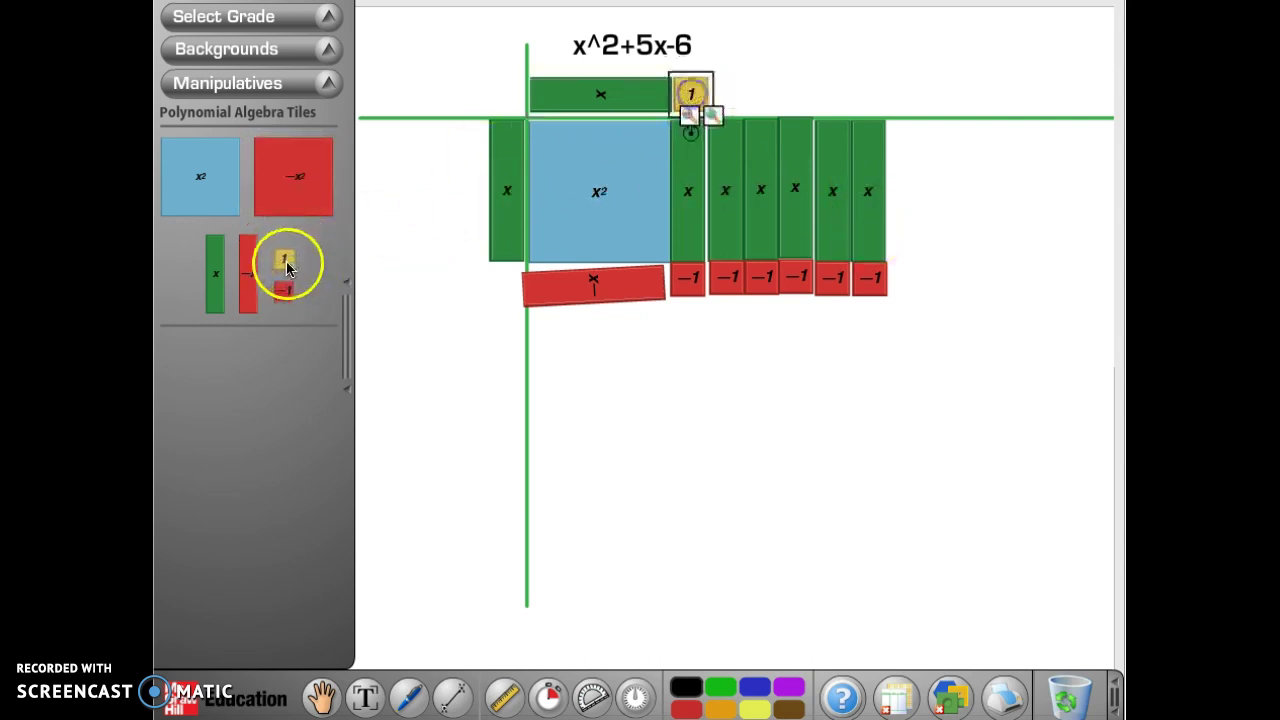
pyautogui.moveTo(285, 262); pyautogui.dragTo(645, 165)
pyautogui.moveTo(727, 107); pyautogui.dragTo(727, 100)
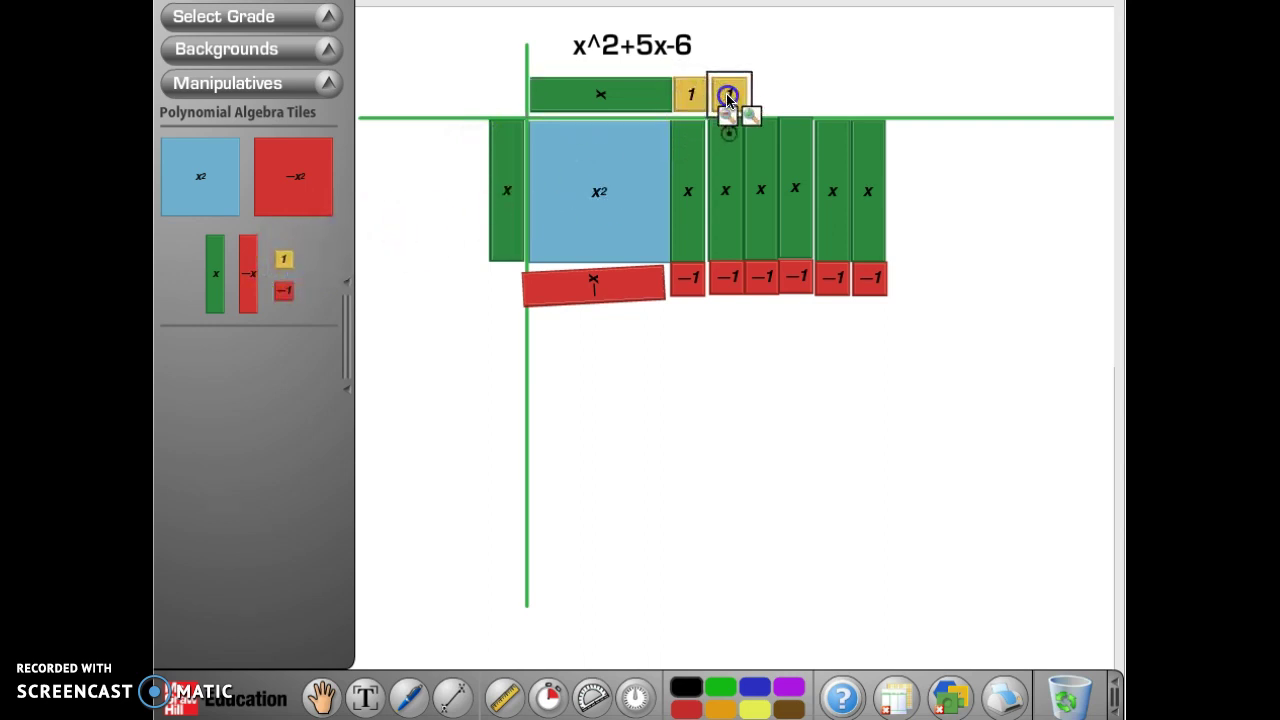
pyautogui.moveTo(287, 262); pyautogui.dragTo(758, 95)
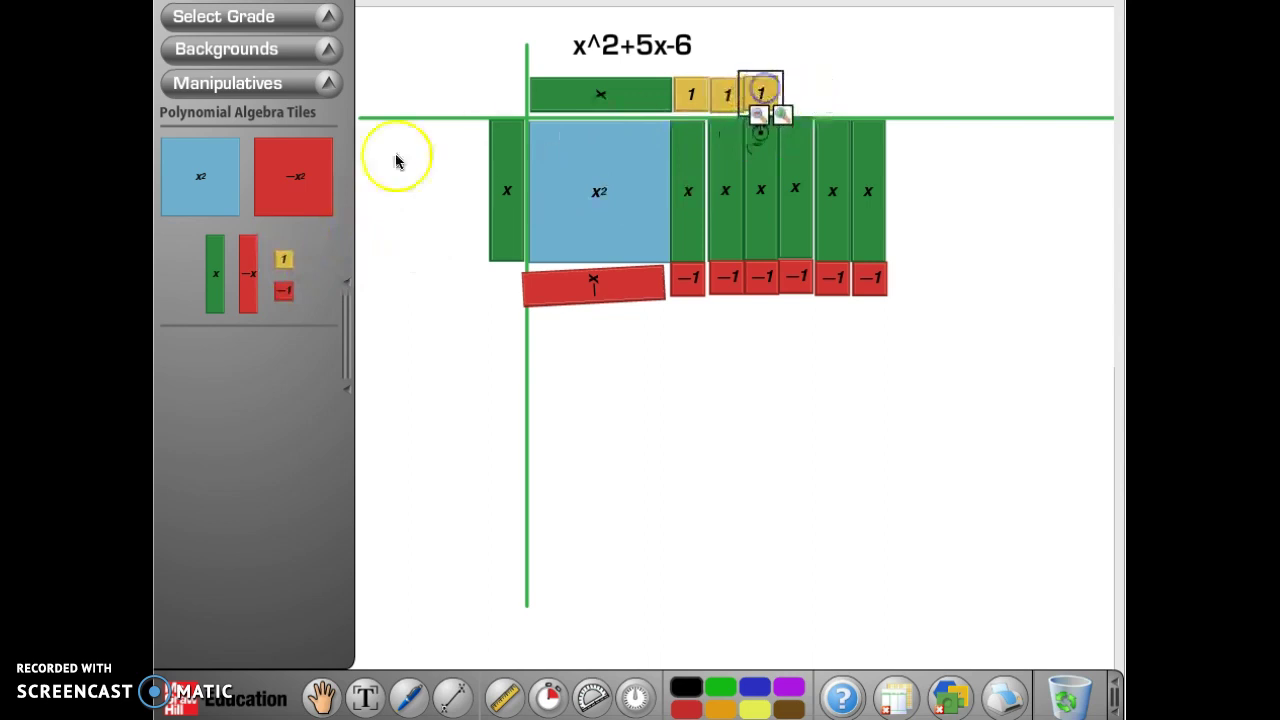
pyautogui.moveTo(314, 252); pyautogui.dragTo(795, 97)
pyautogui.moveTo(286, 259); pyautogui.dragTo(833, 94)
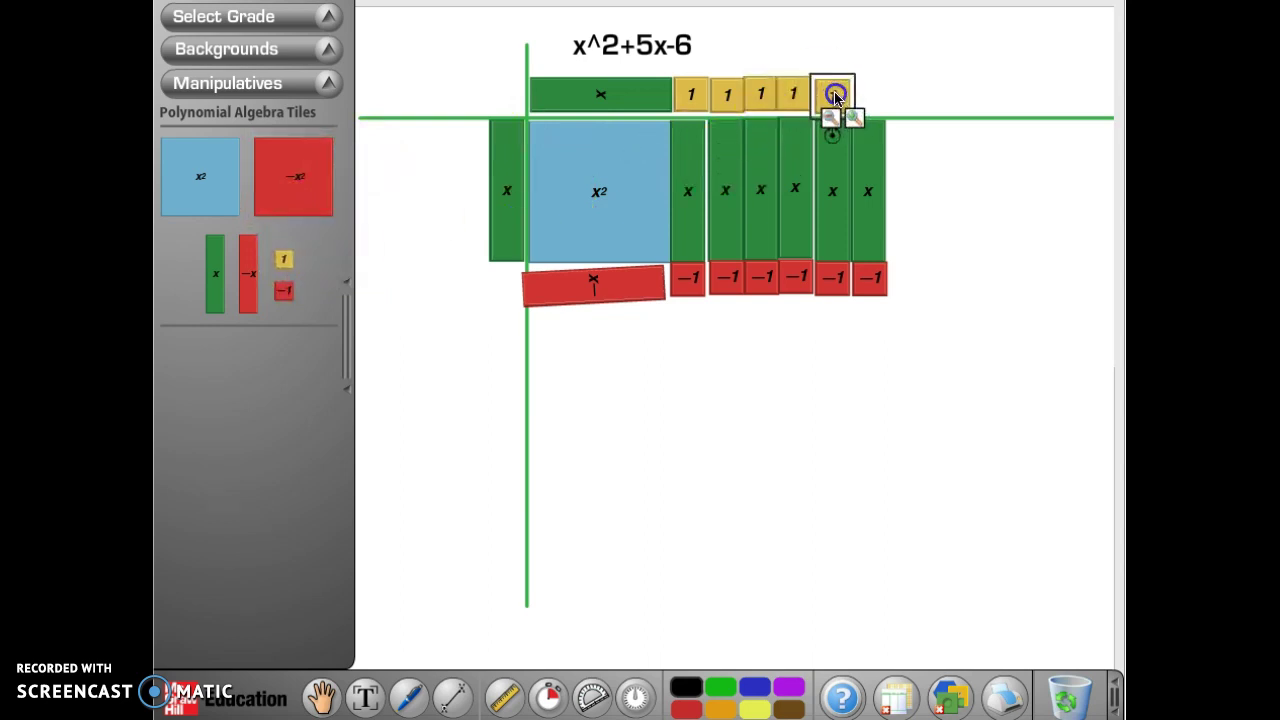
pyautogui.moveTo(284, 259); pyautogui.dragTo(866, 103)
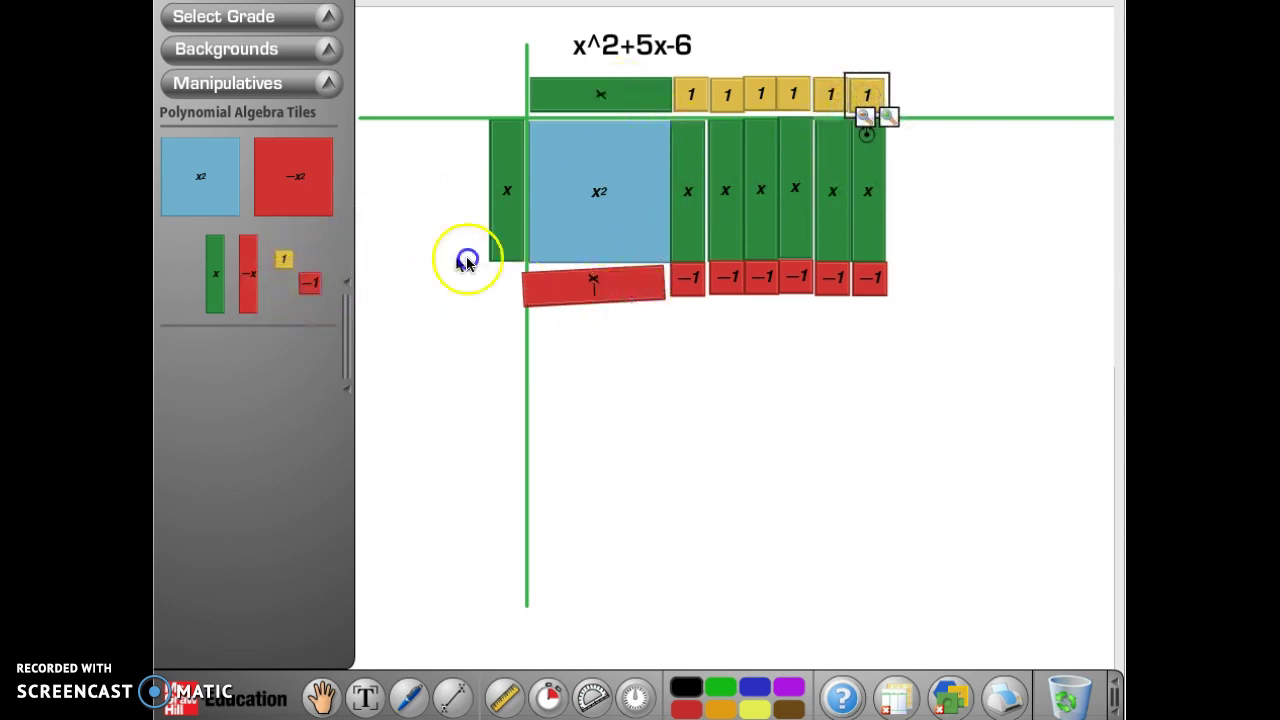
pyautogui.moveTo(467, 260); pyautogui.dragTo(505, 288)
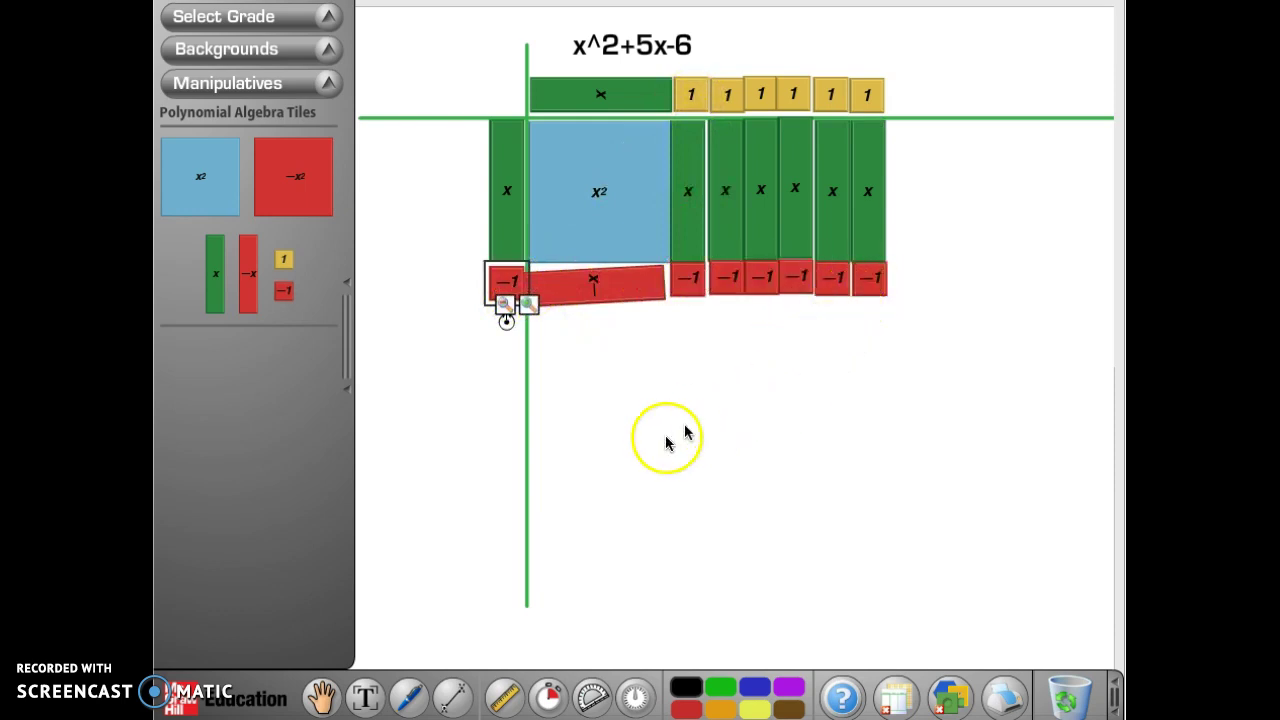
# Add a text label beneath the tile array with the factored form "(x-1)(x+6)"
pyautogui.click(366, 697)
pyautogui.click(557, 334)
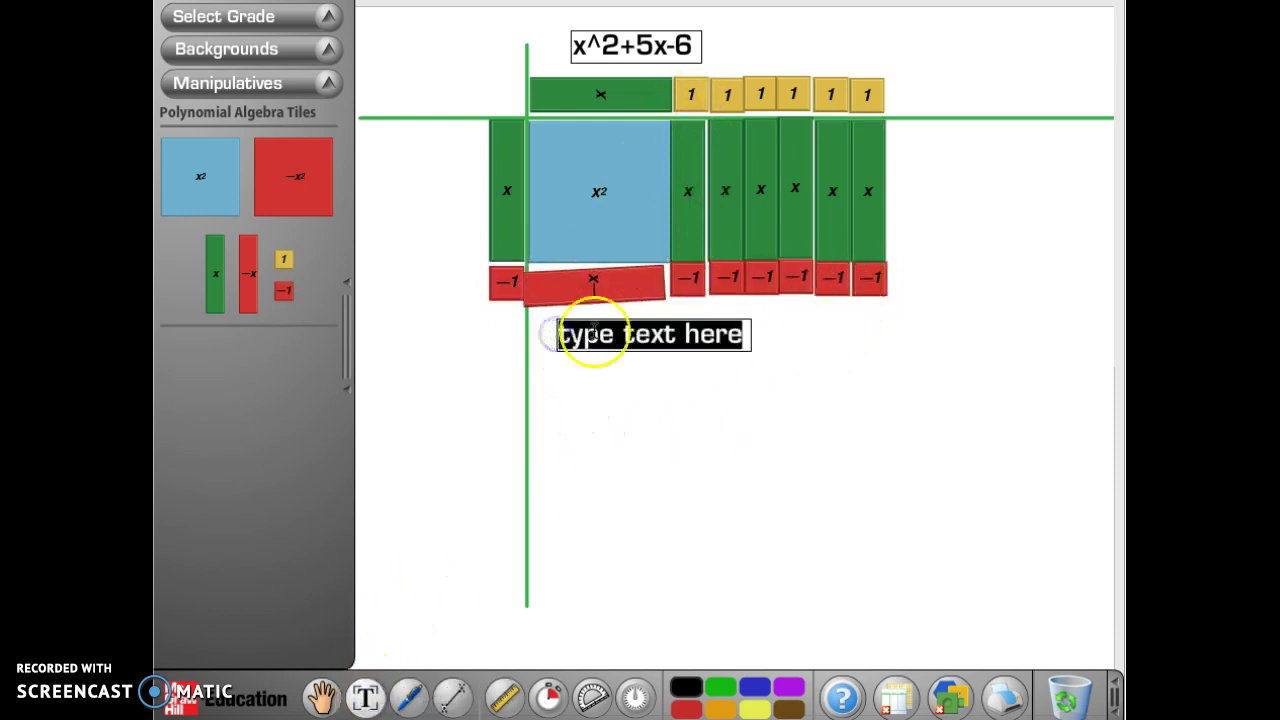
pyautogui.write('(x-1')
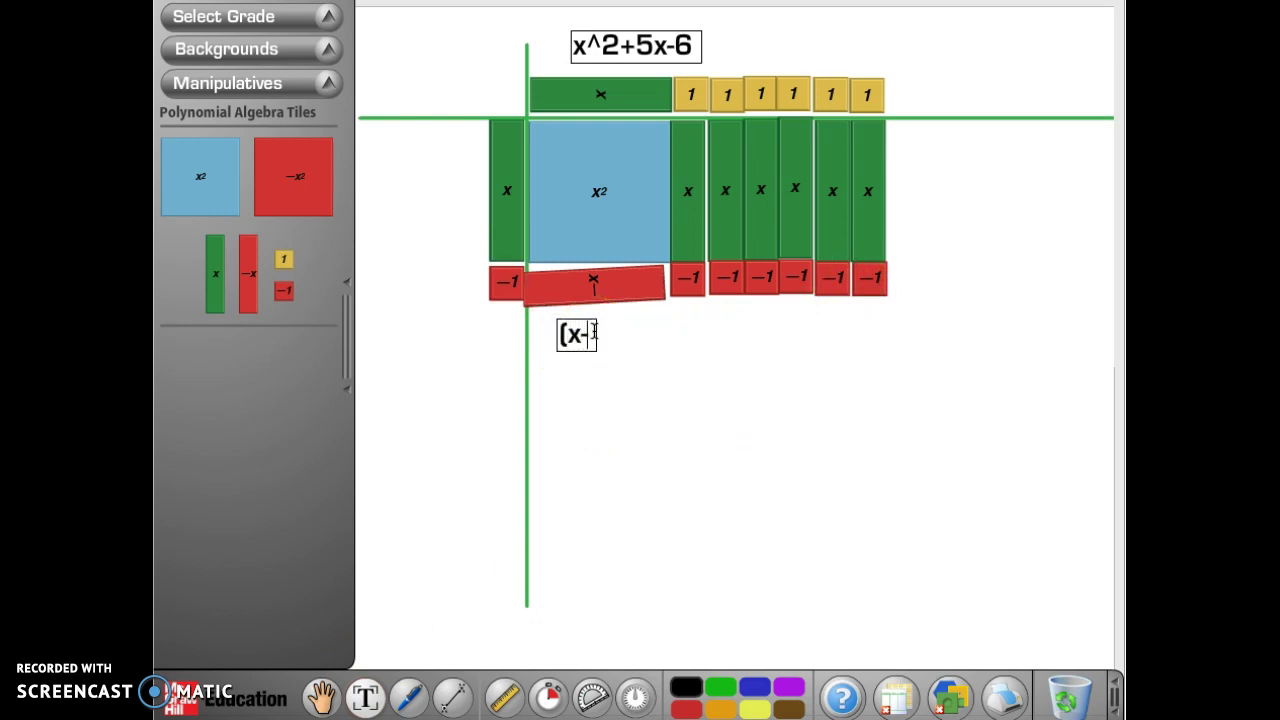
pyautogui.write(')(x+6')
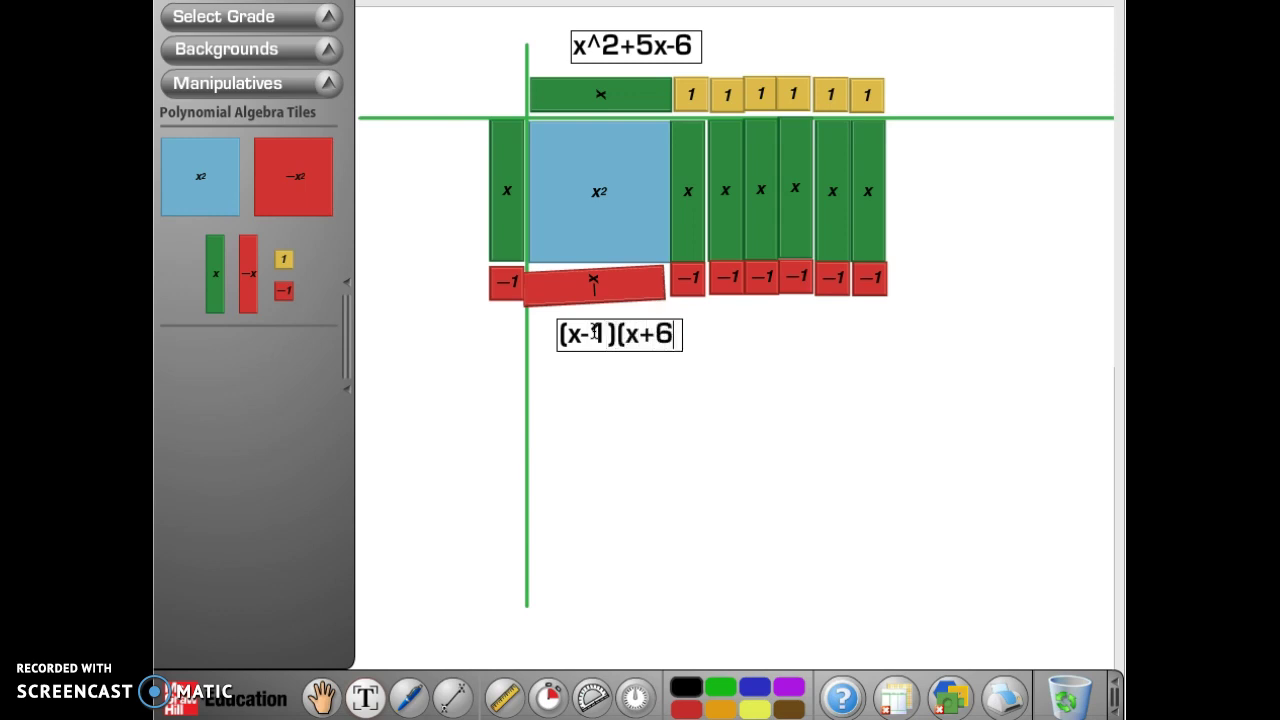
pyautogui.write(')')
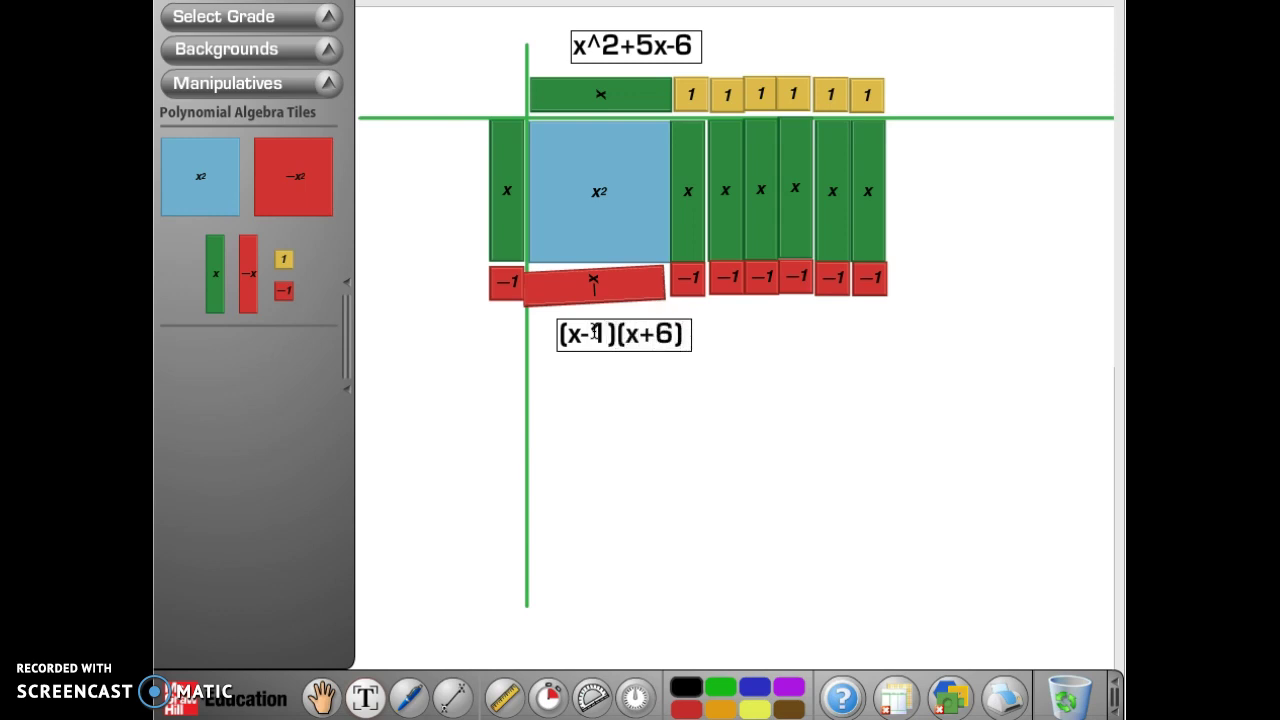